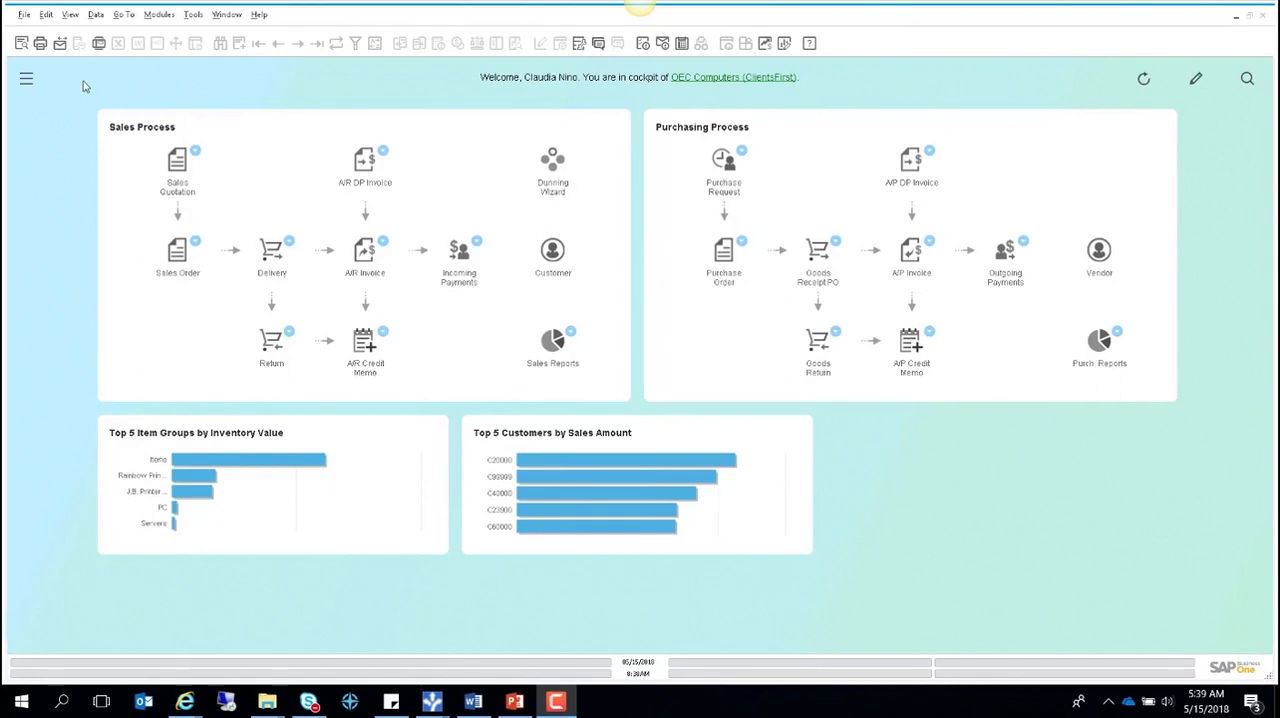
- Check the fixed asset options in the basic initialization settings of the company details under System Initialization
click(27, 82)
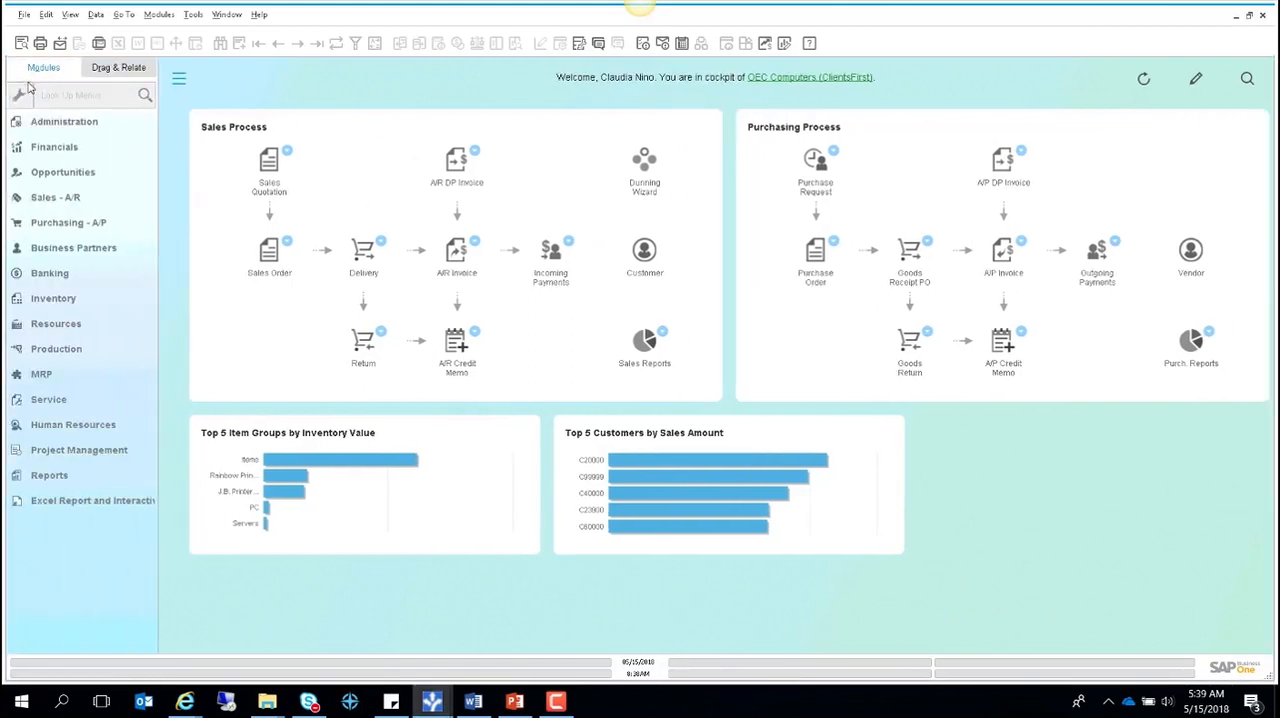
click(84, 124)
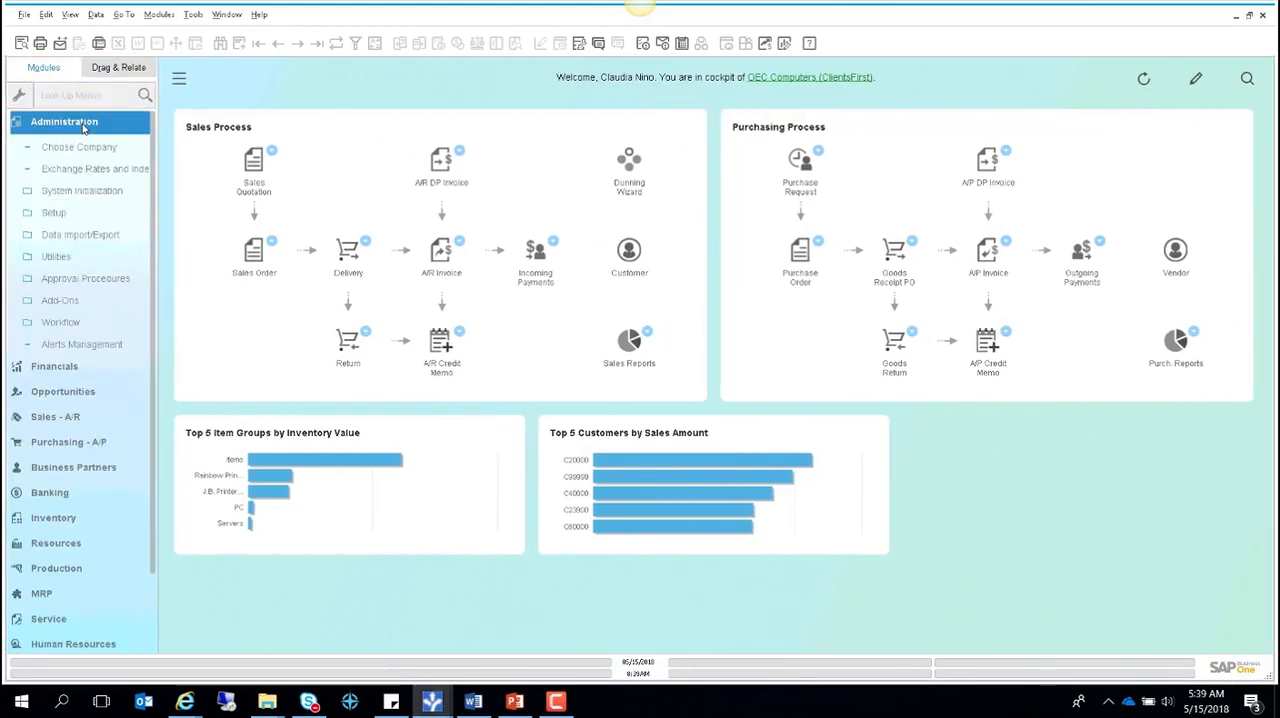
click(82, 192)
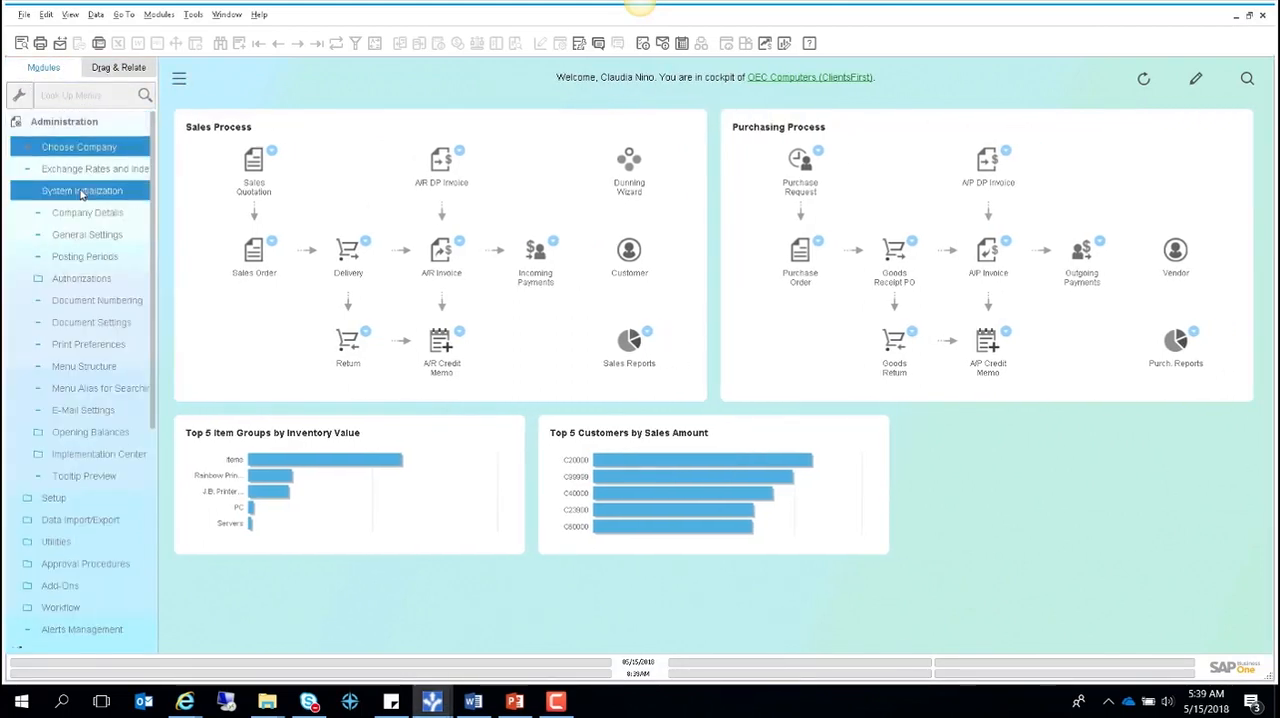
click(86, 214)
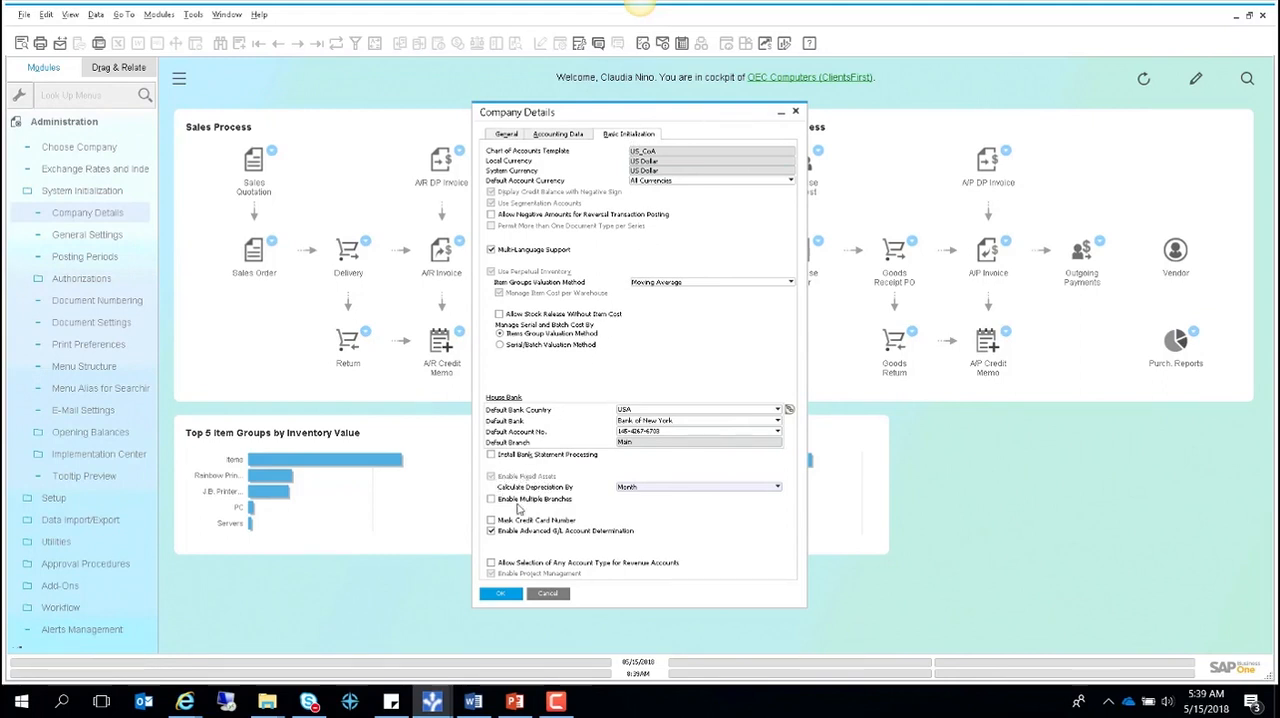
click(548, 594)
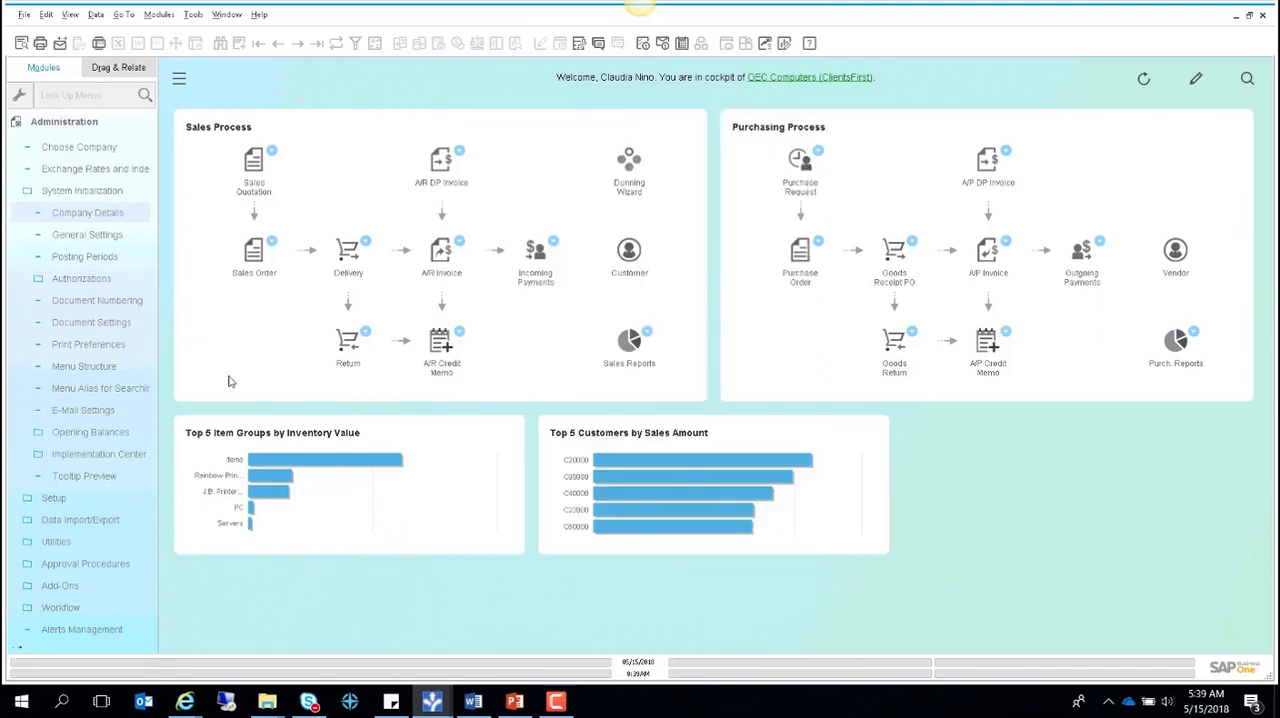
- Review the G/L accounts assigned in the Machinery account determination in the Fixed Assets financial setup
click(77, 128)
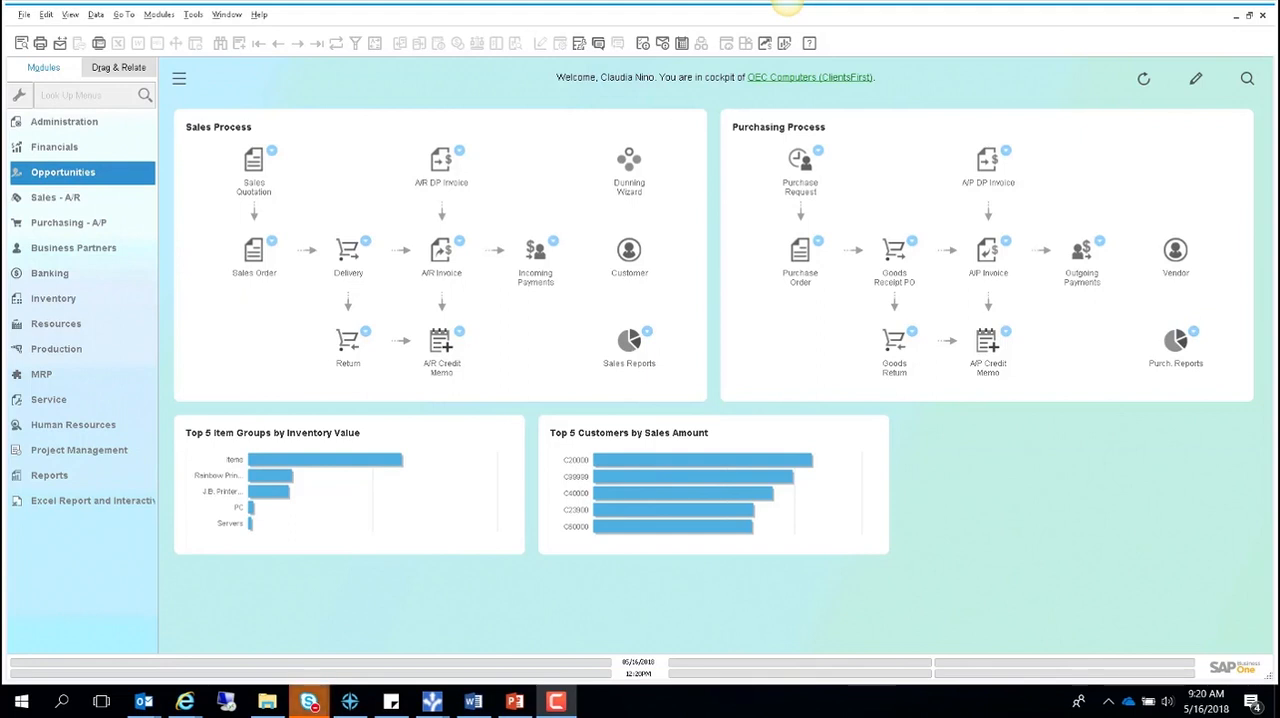
click(73, 126)
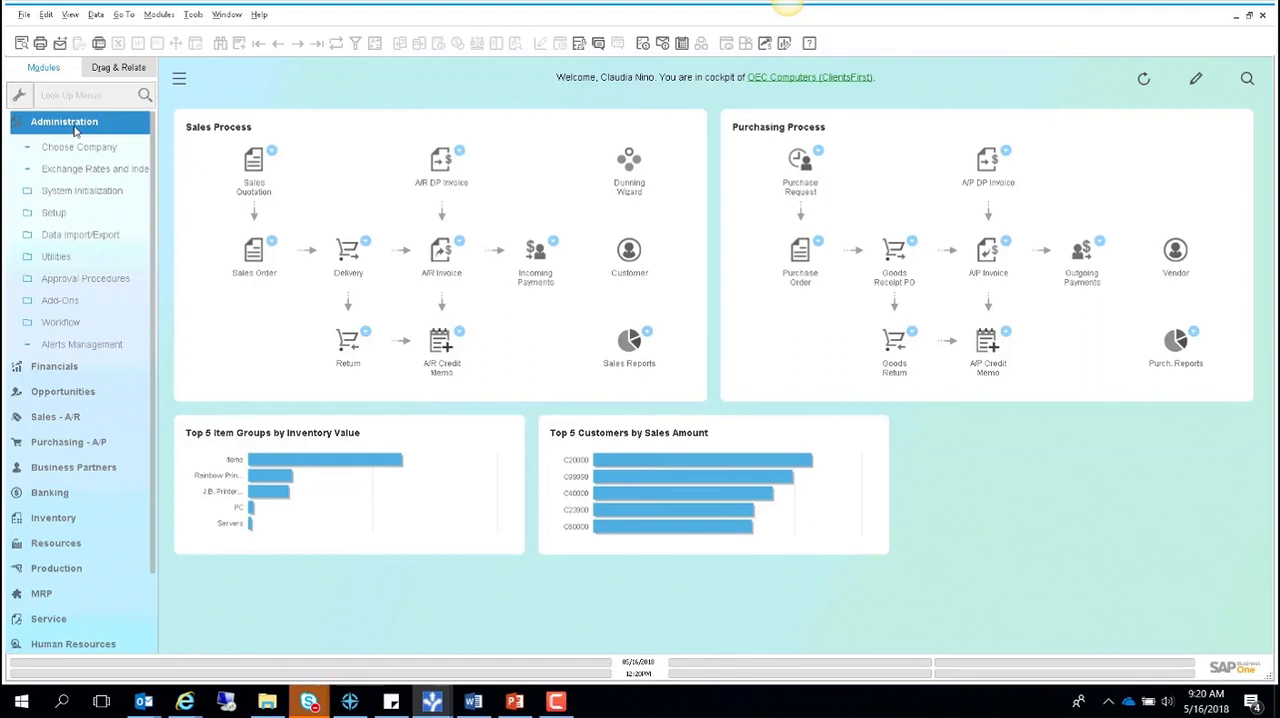
click(71, 216)
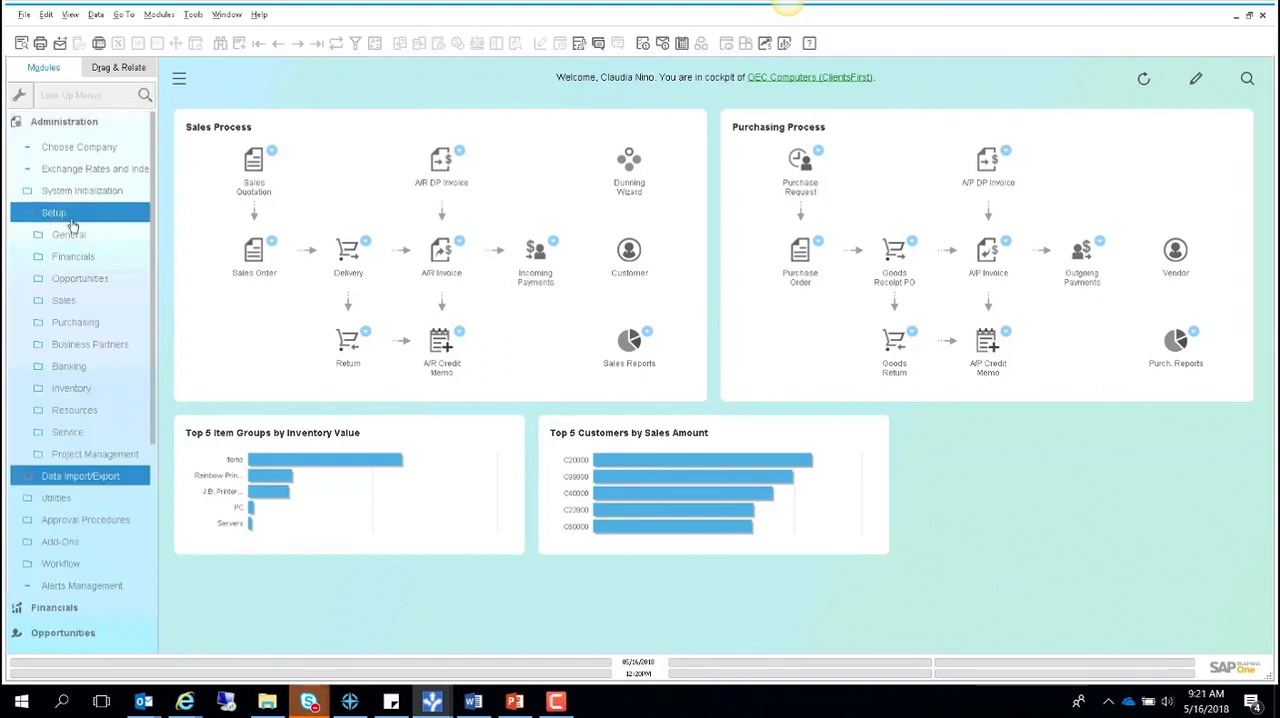
click(80, 257)
scroll(100, 452, down, 1)
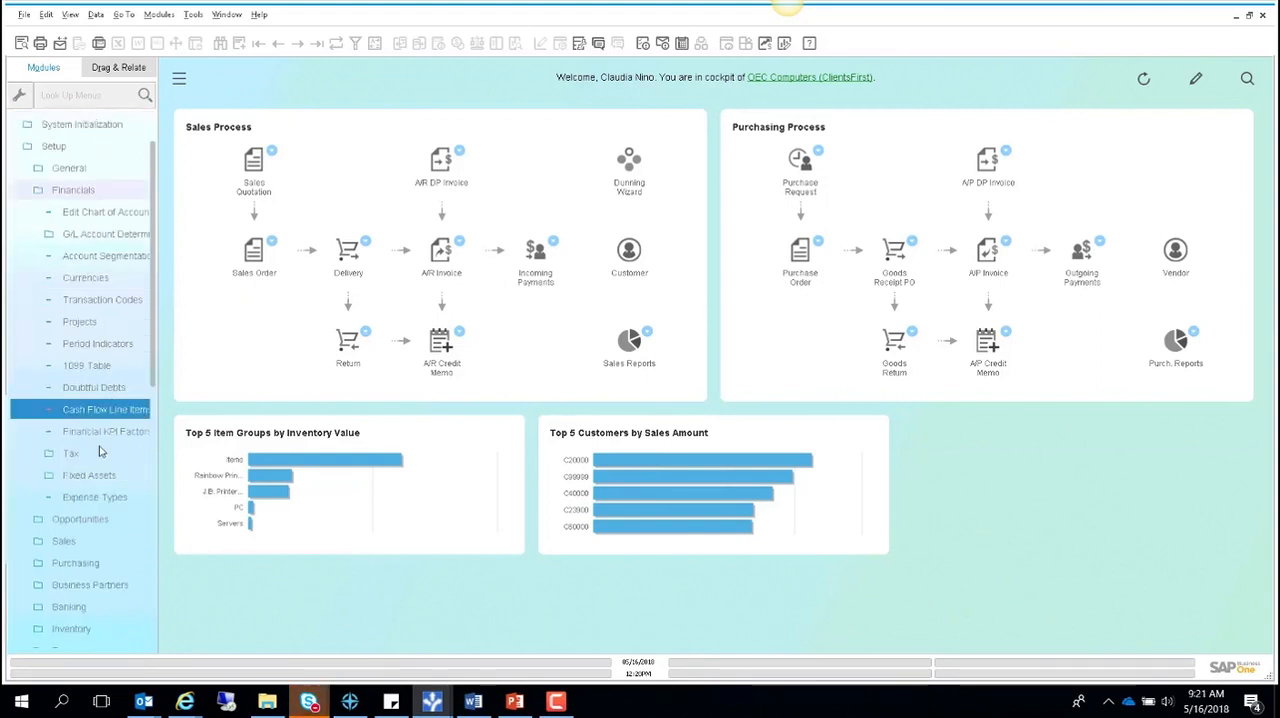
click(98, 476)
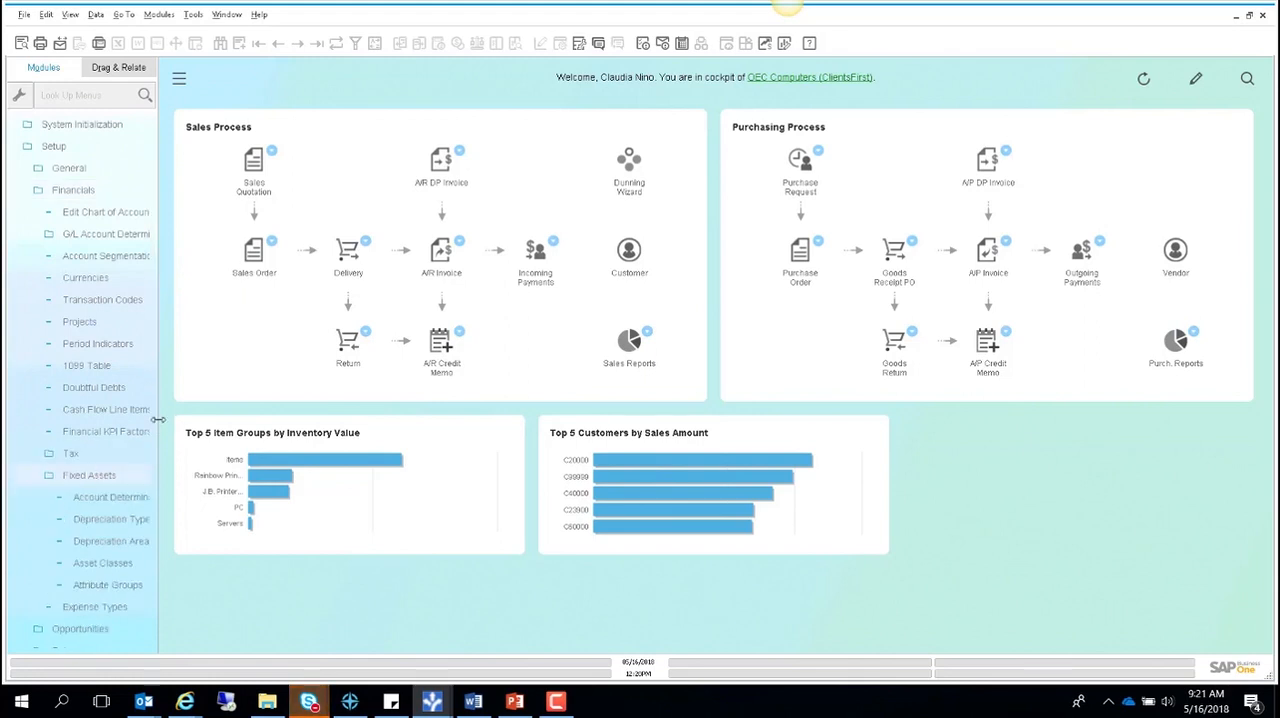
drag(158, 419, 226, 419)
click(120, 497)
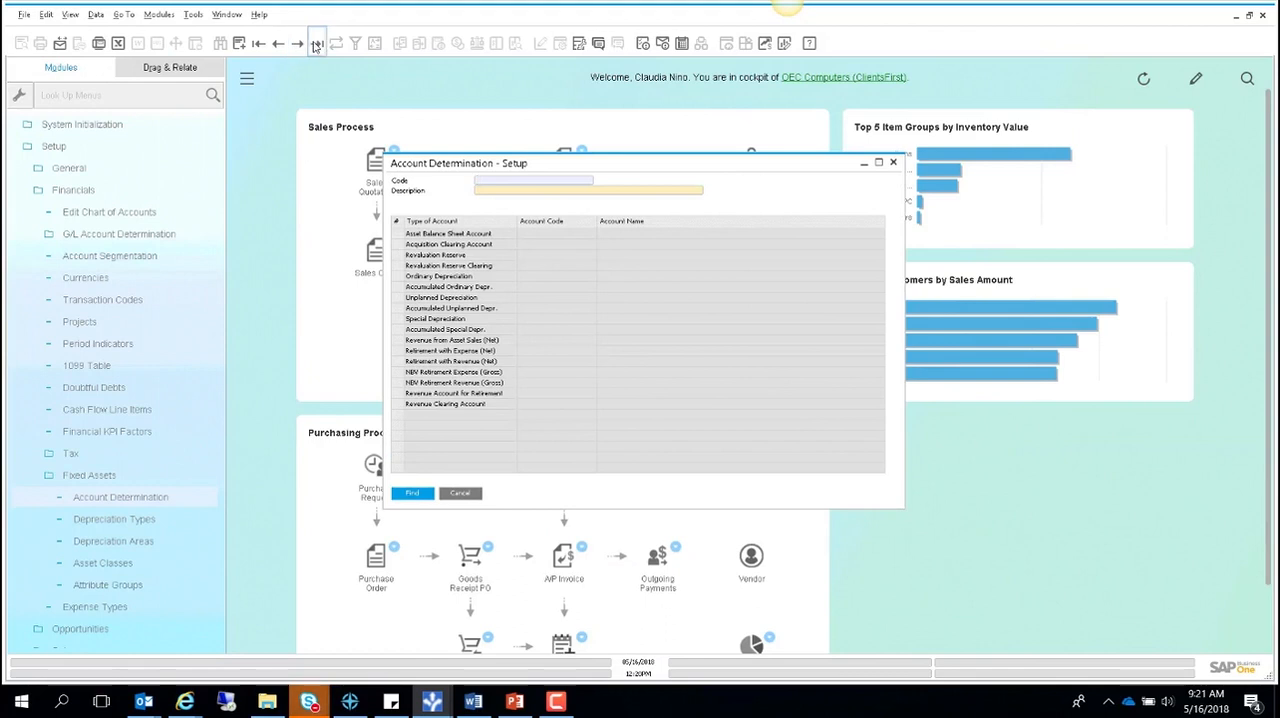
click(316, 44)
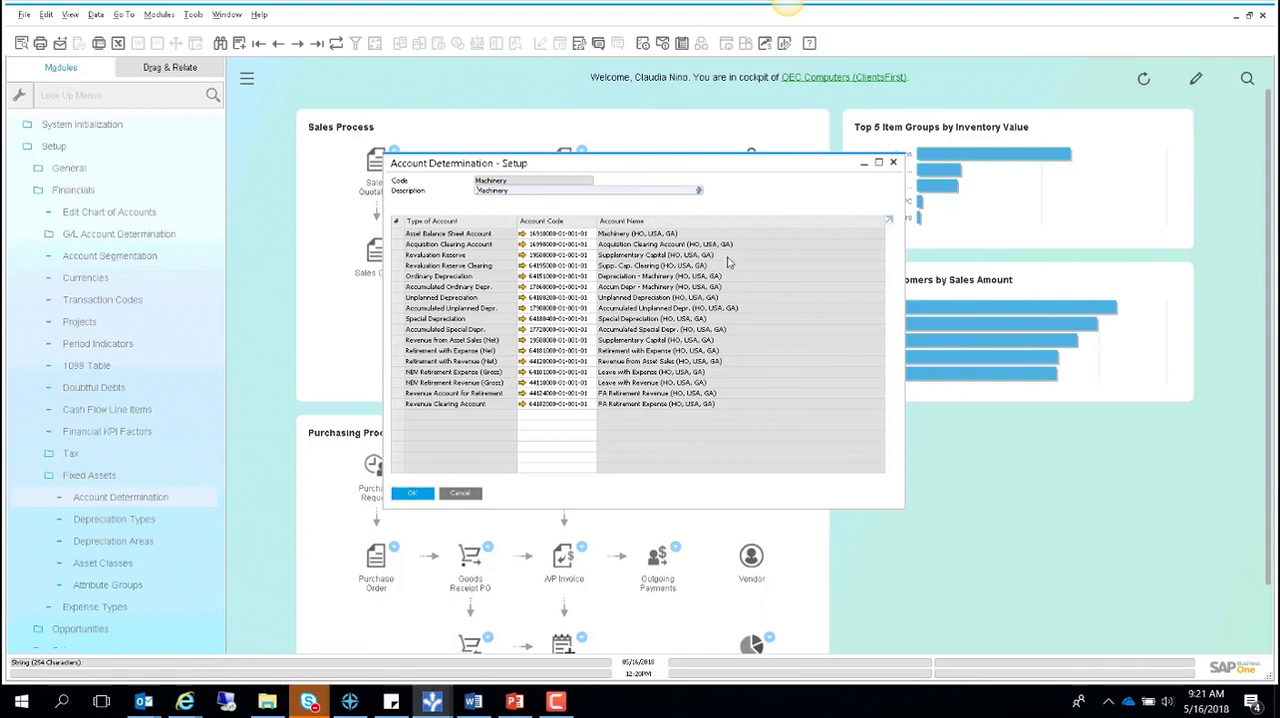
click(460, 493)
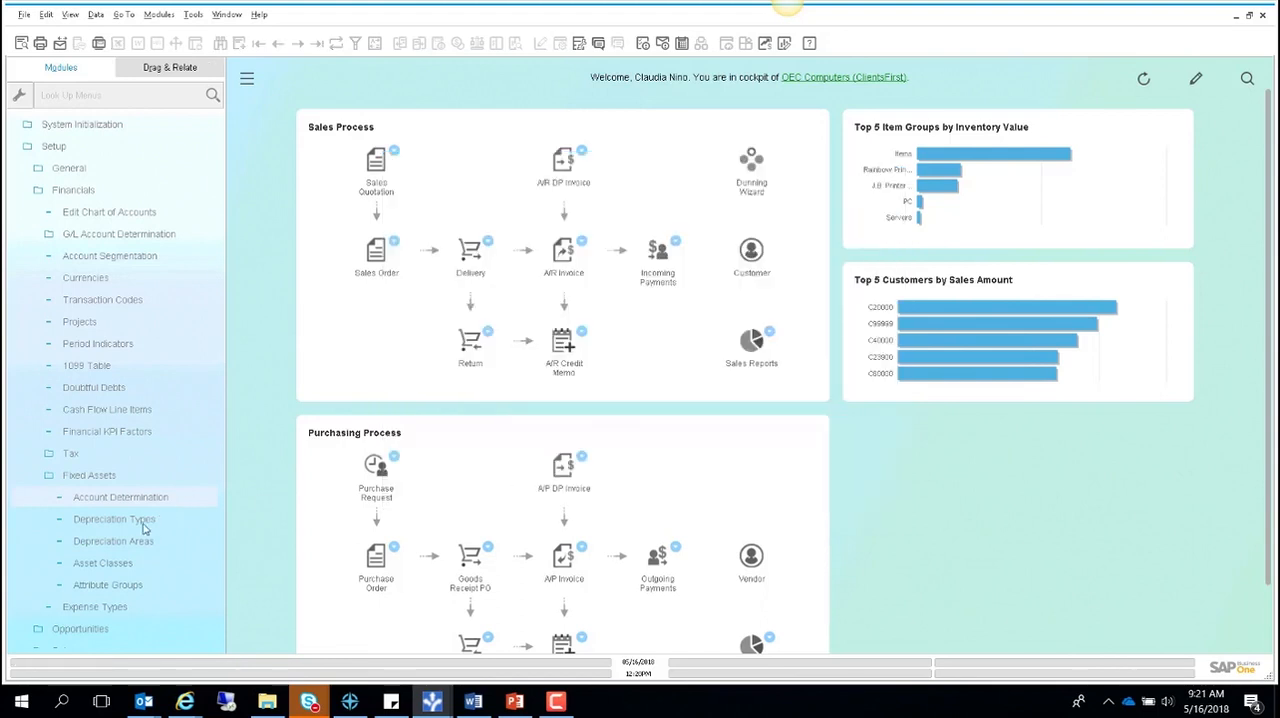
- Examine the available methods and calculation bases in a blank depreciation type, and close it without adding it
click(141, 524)
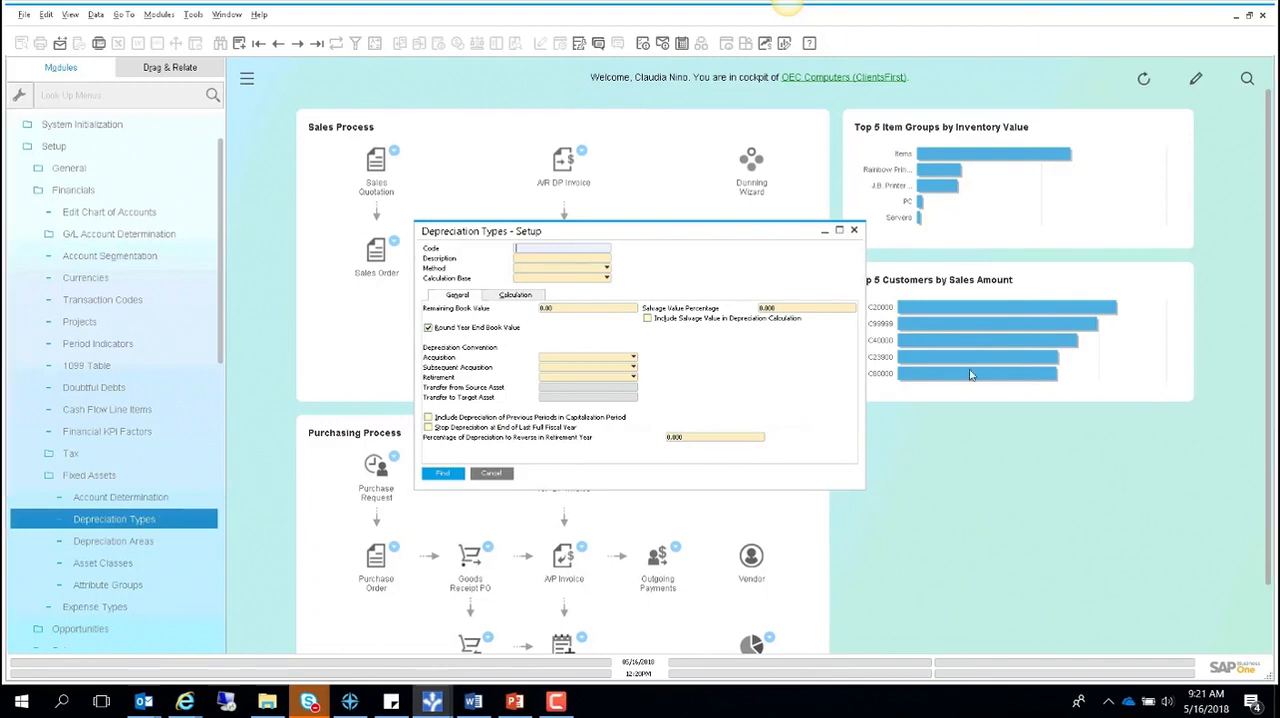
click(239, 45)
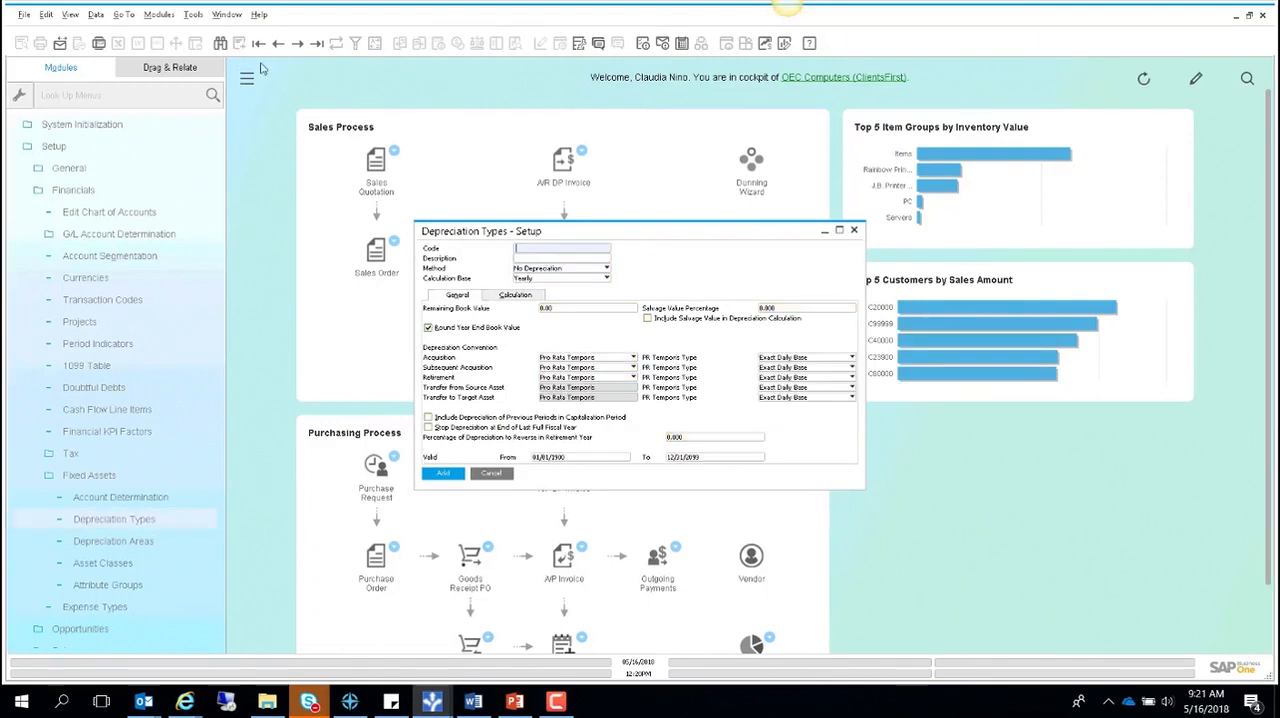
click(560, 270)
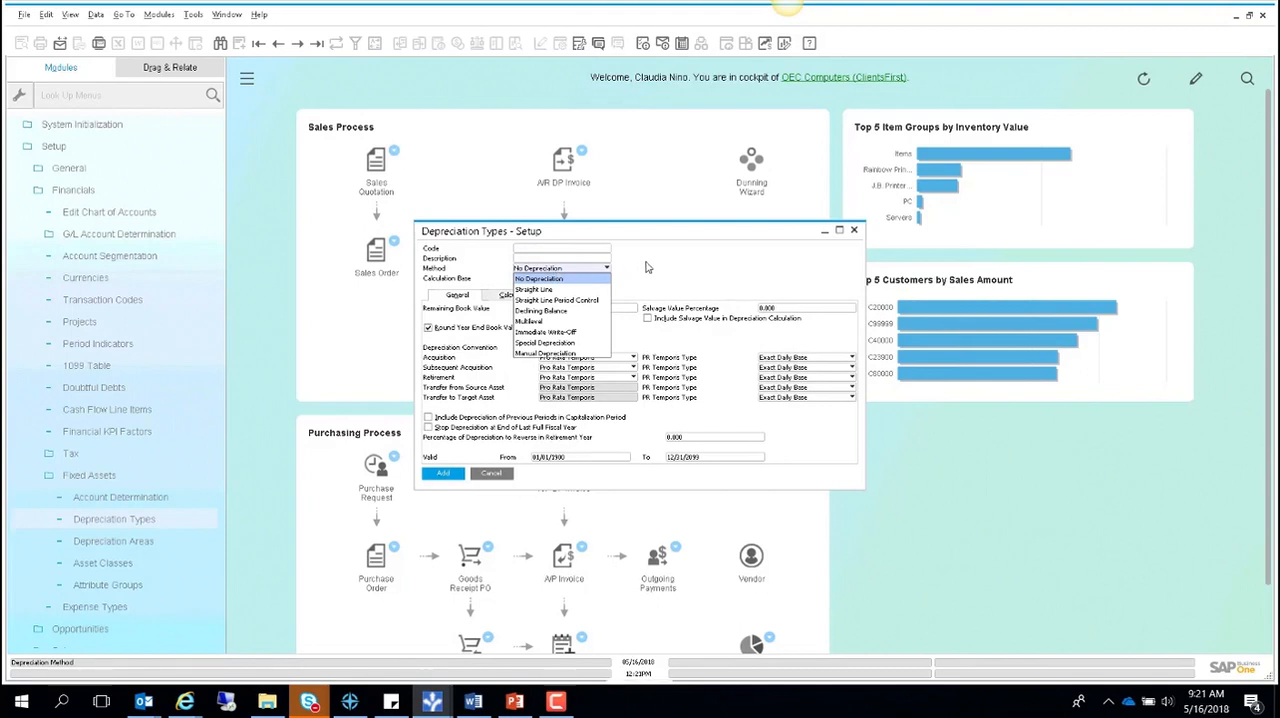
click(584, 279)
click(584, 280)
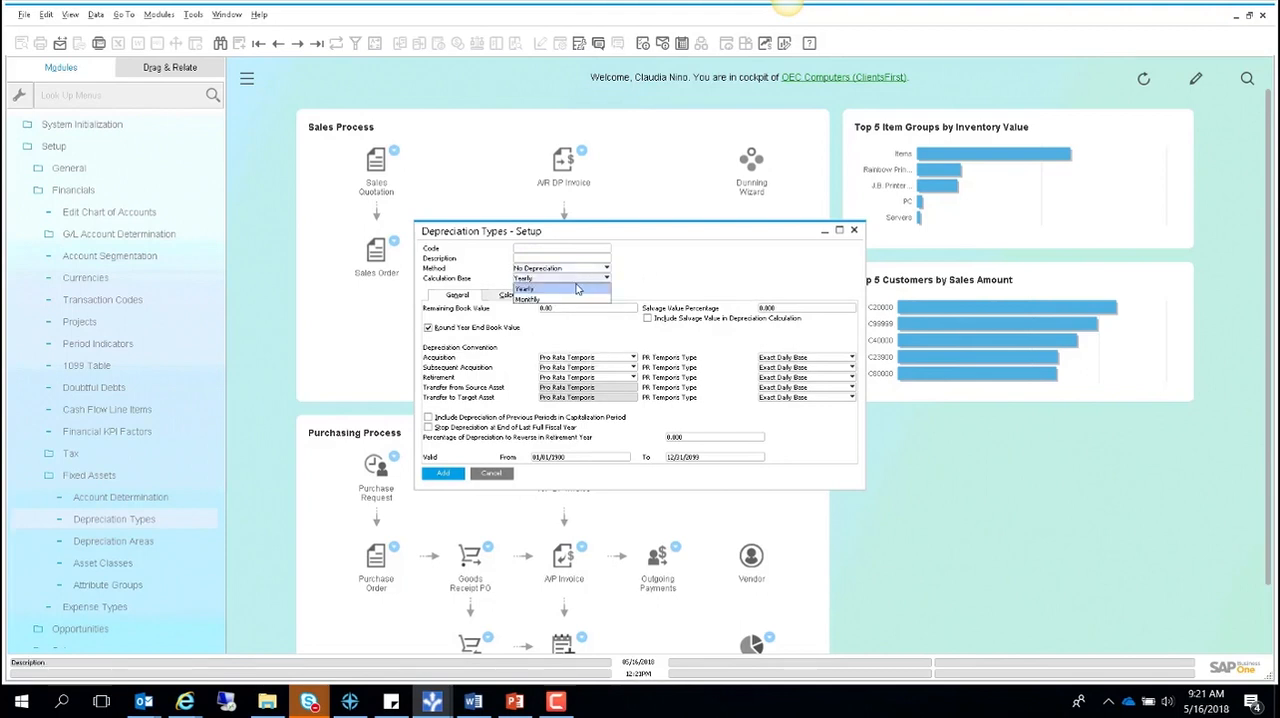
click(711, 287)
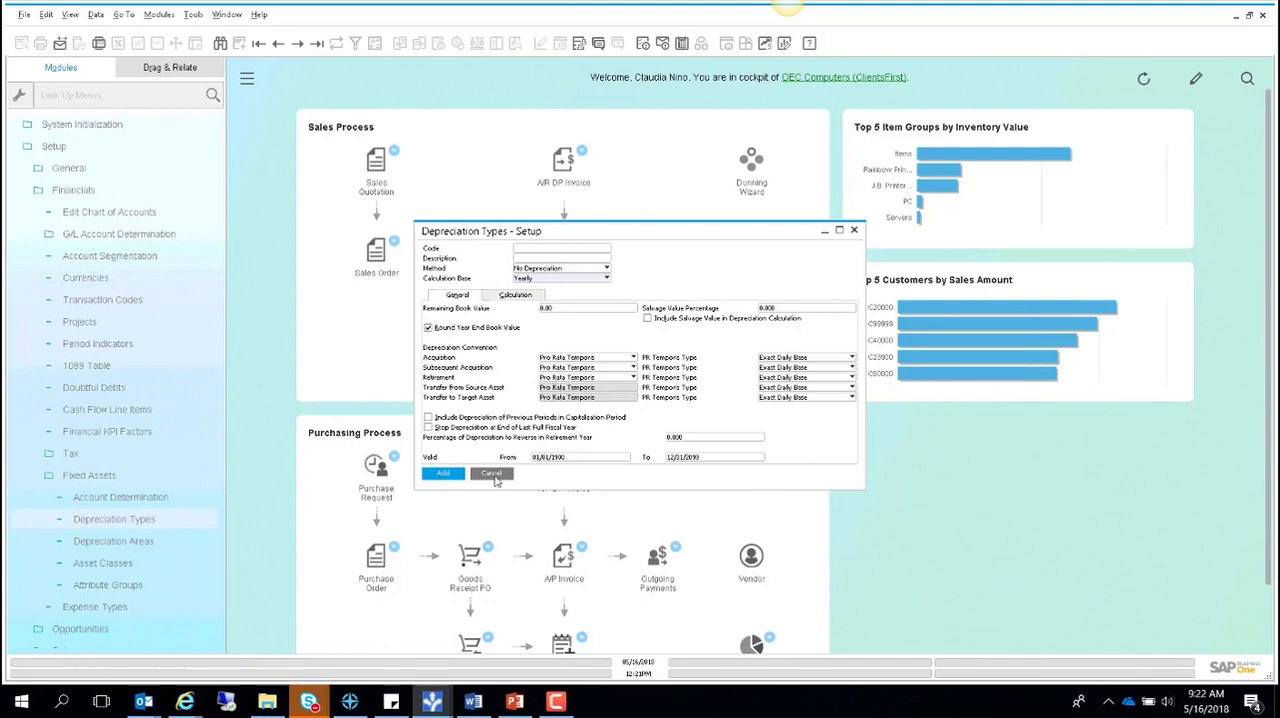
click(493, 474)
- Browse the asset classes to Machinery and examine the account determination choices for its GAAP depreciation area
click(128, 565)
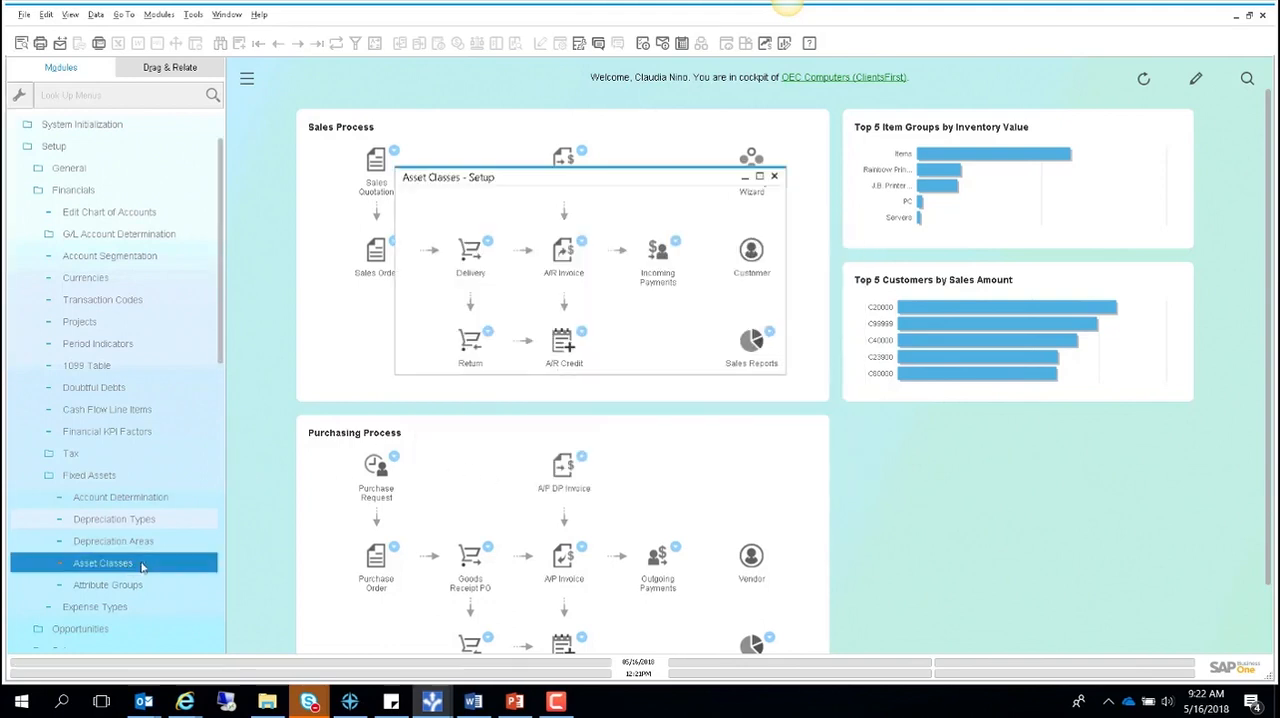
click(317, 45)
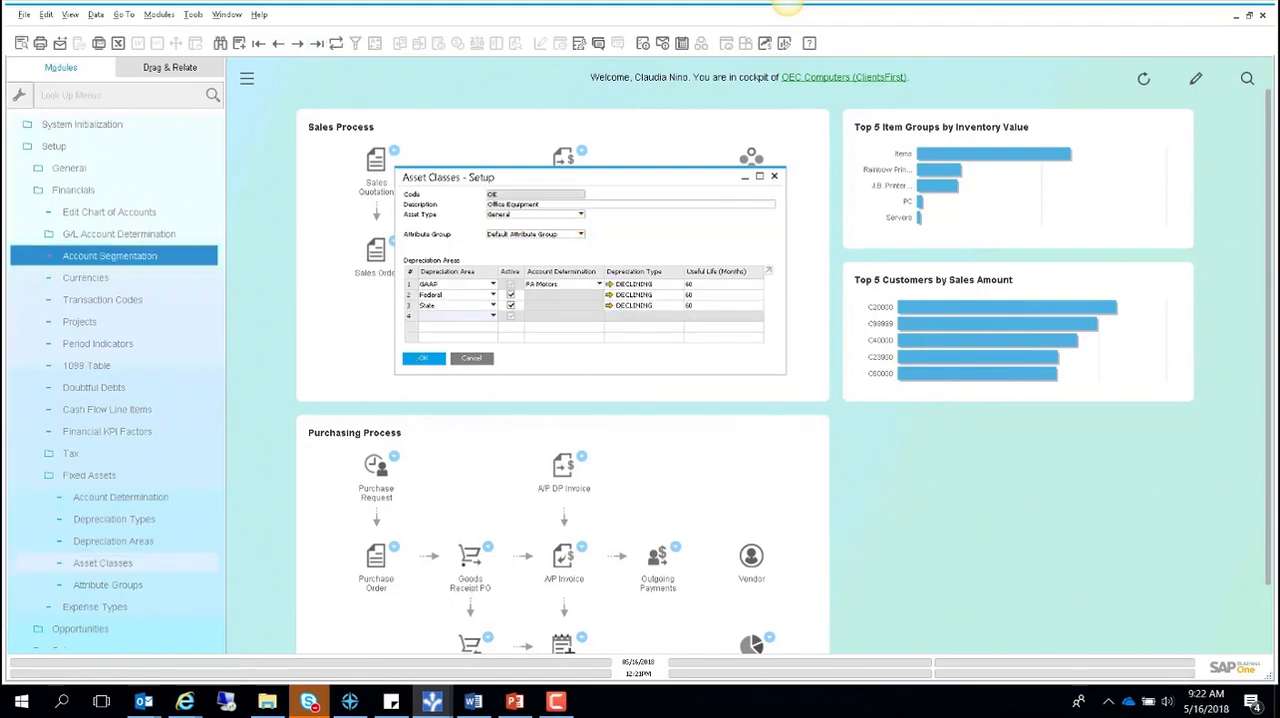
drag(451, 184, 459, 182)
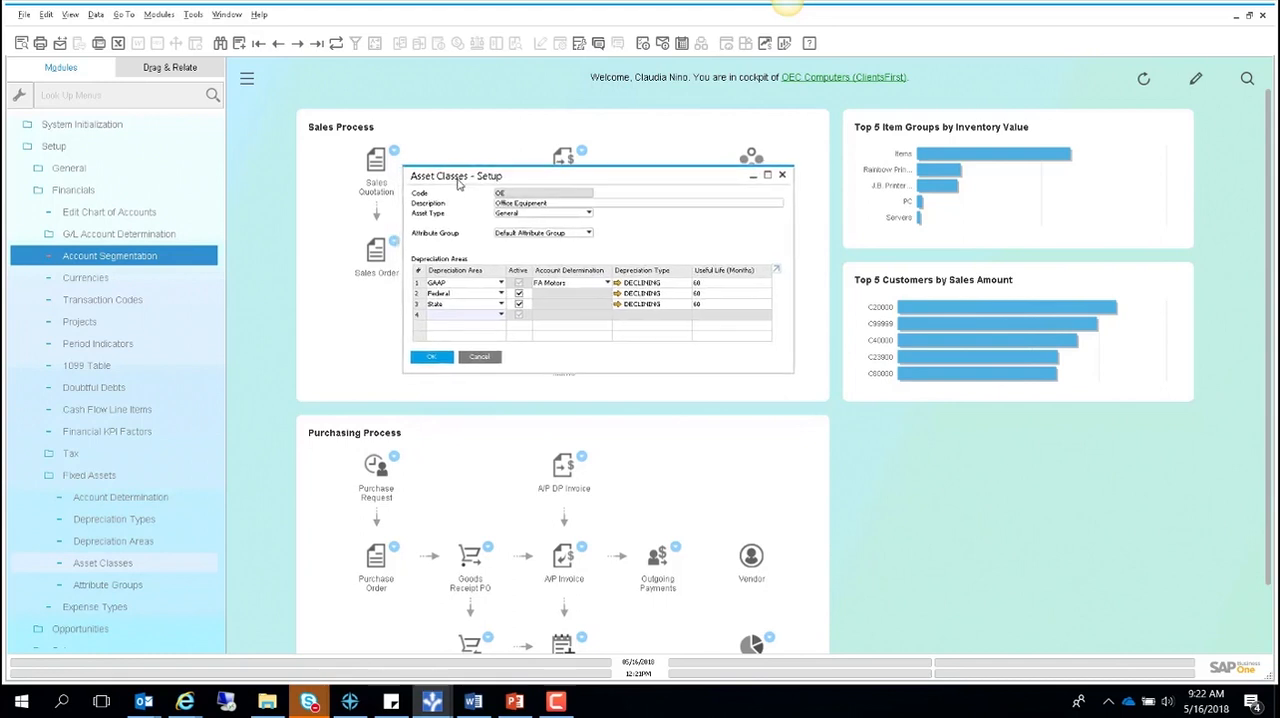
click(299, 45)
click(299, 45)
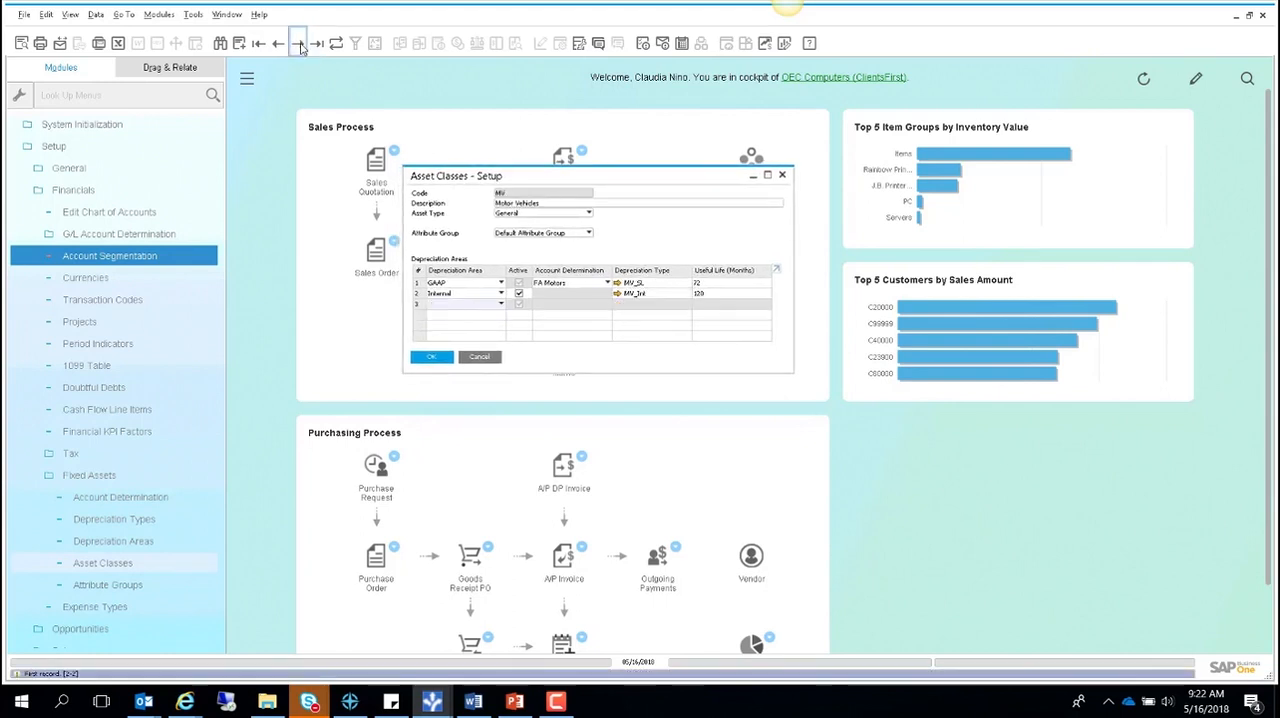
click(299, 45)
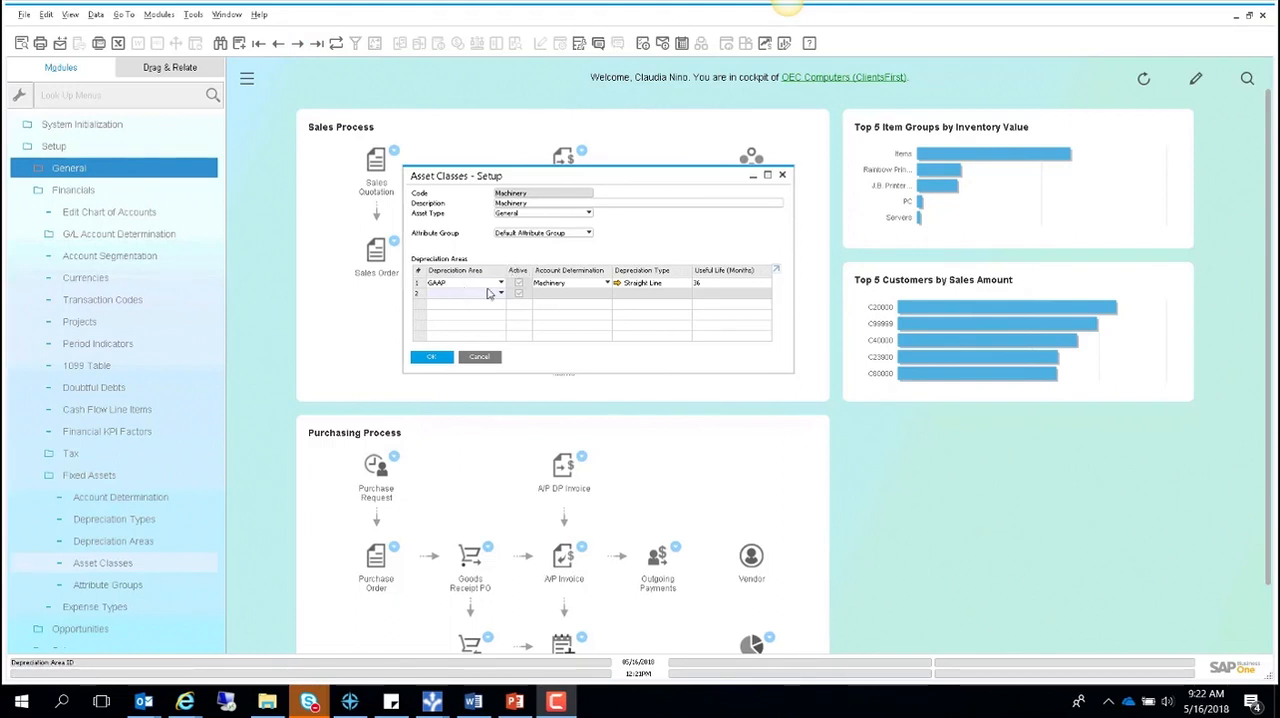
click(567, 284)
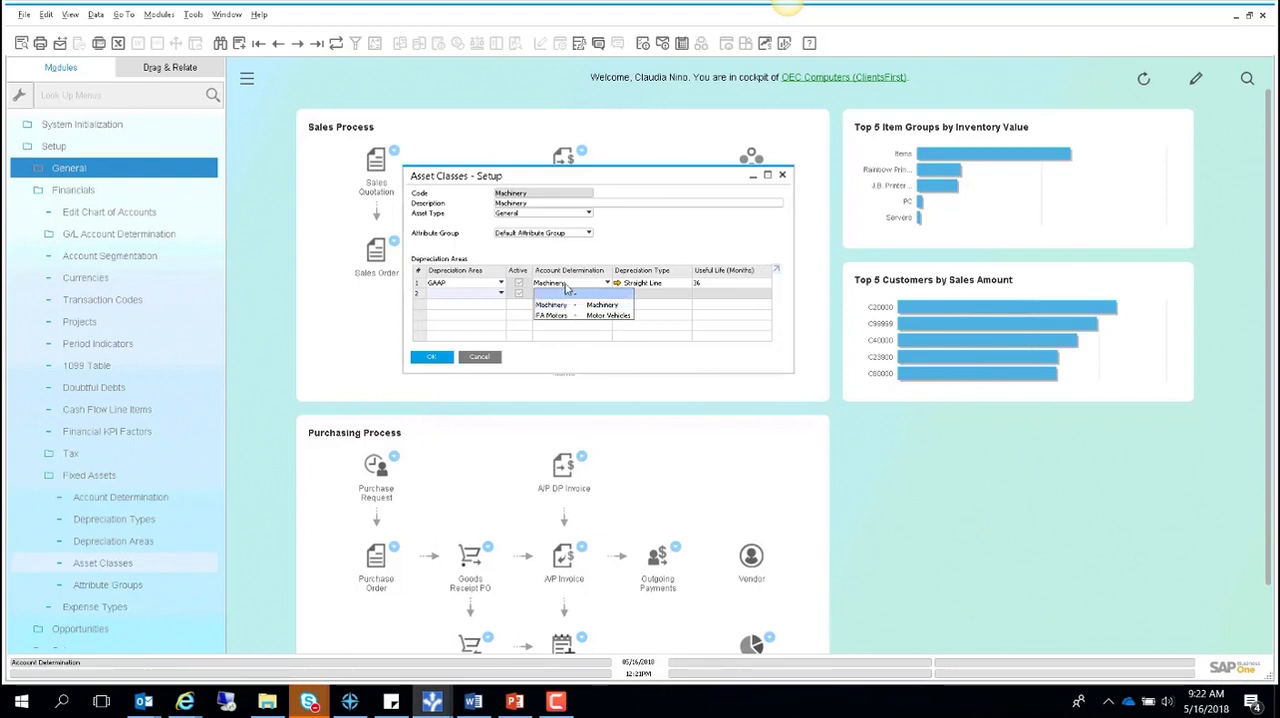
click(626, 259)
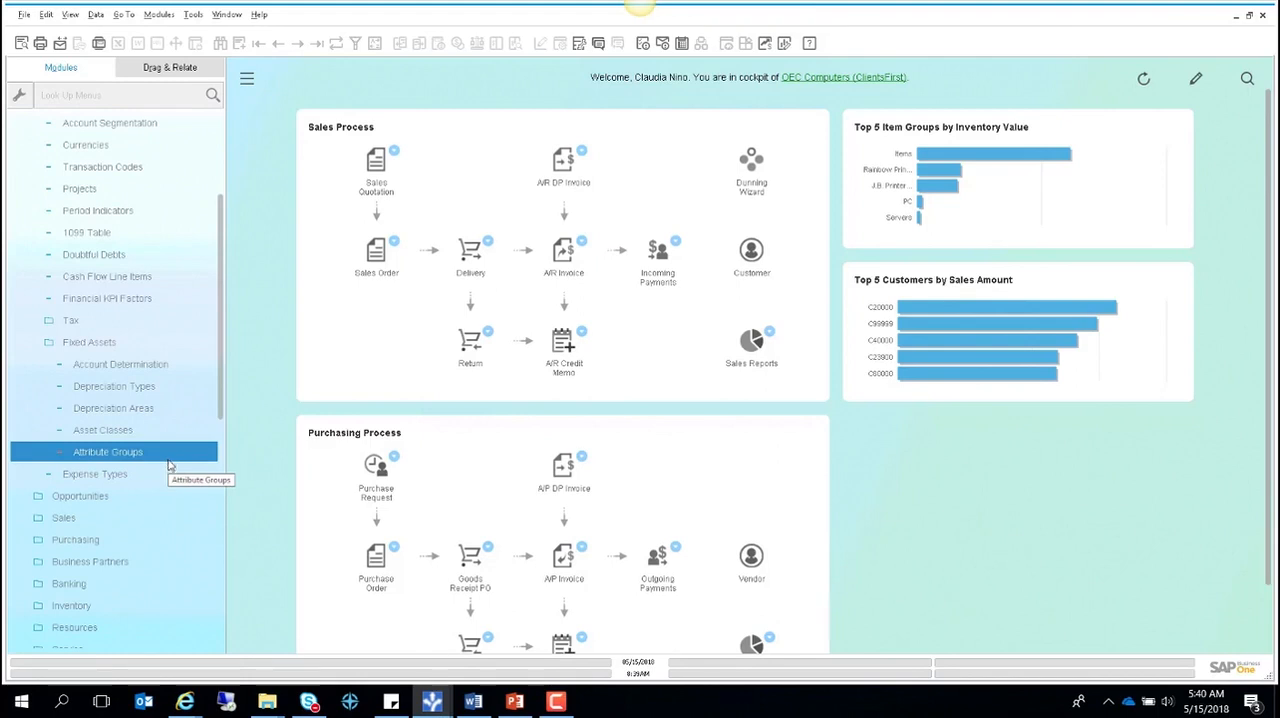
- Start a new asset master data record from Fixed Assets in the Financials module
scroll(200, 342, up, 3)
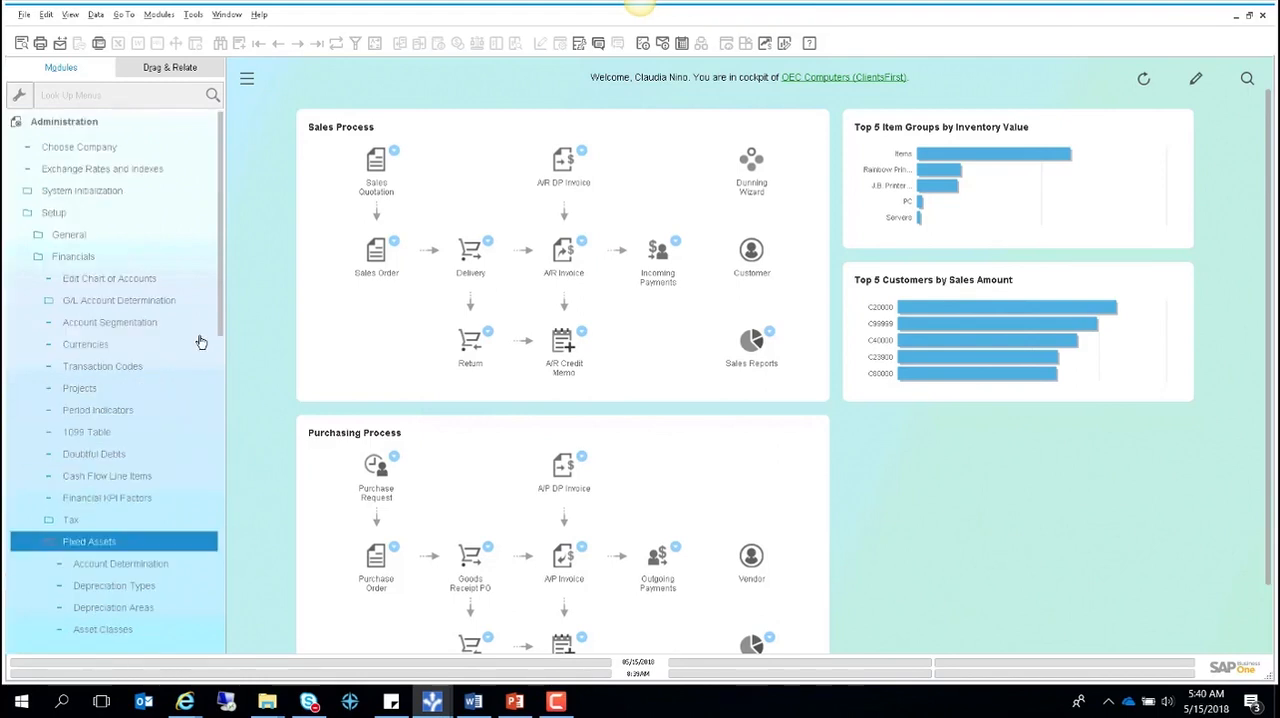
click(95, 121)
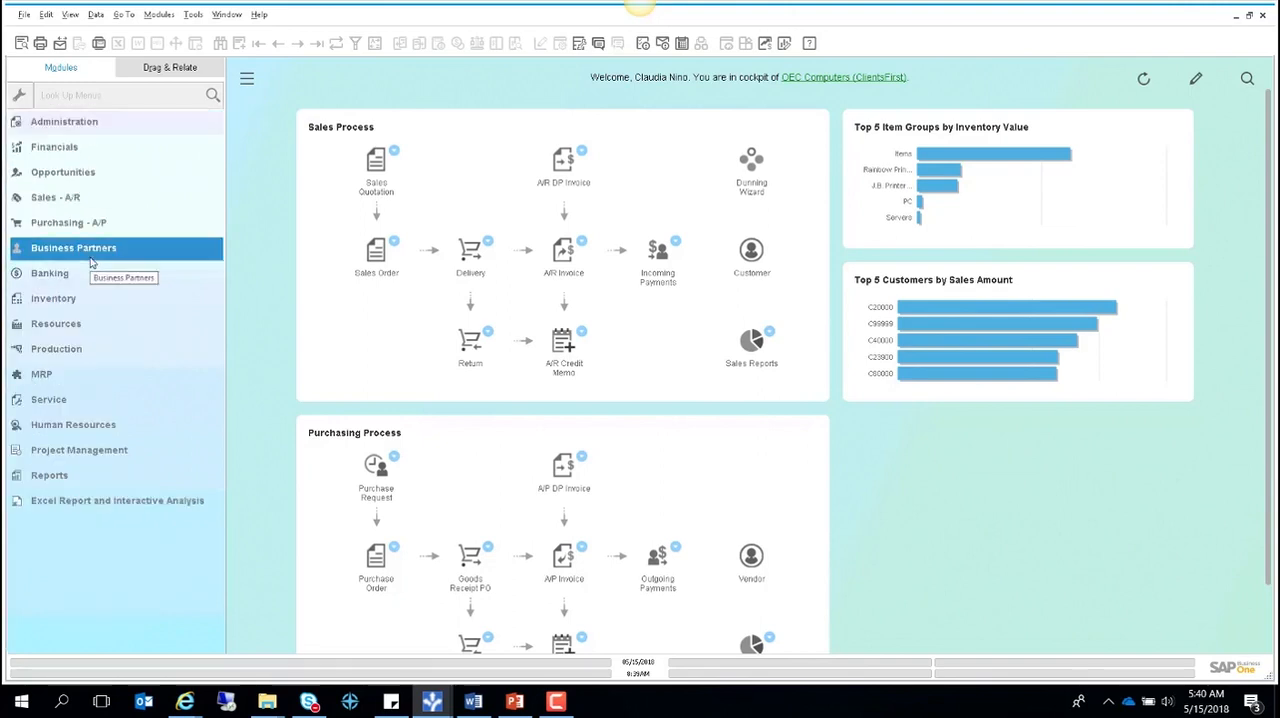
click(85, 150)
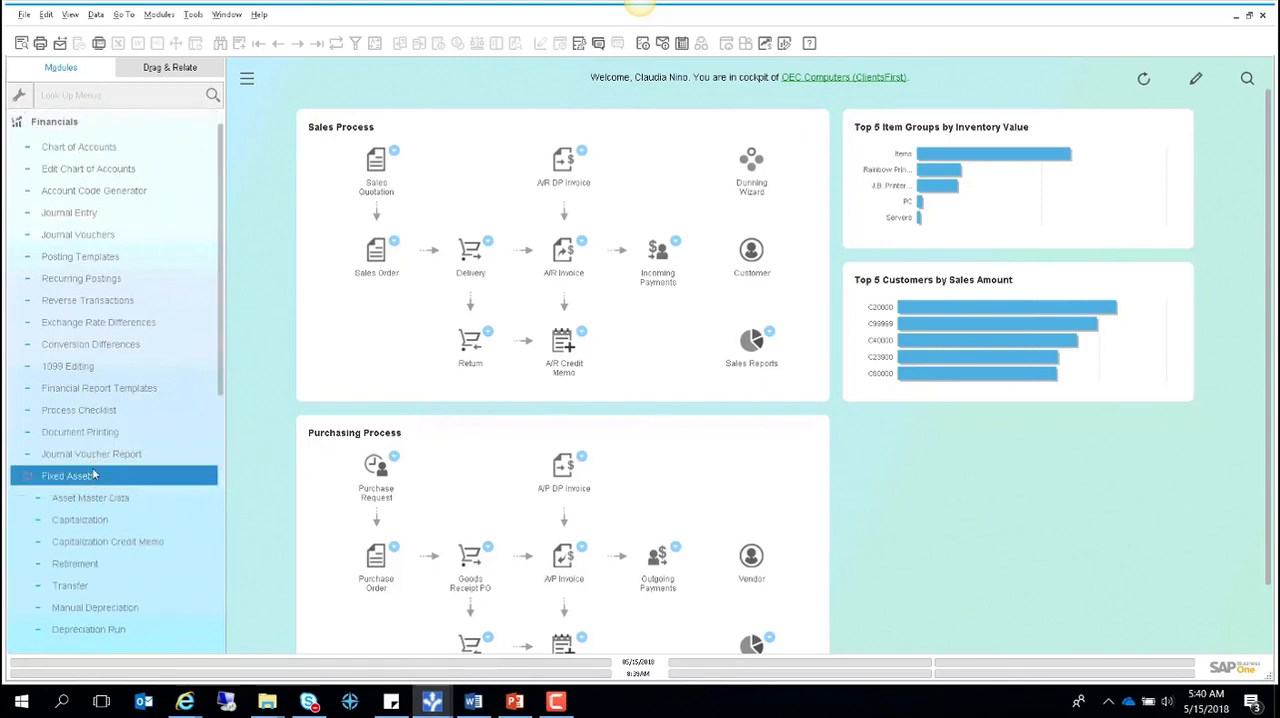
click(90, 478)
click(97, 500)
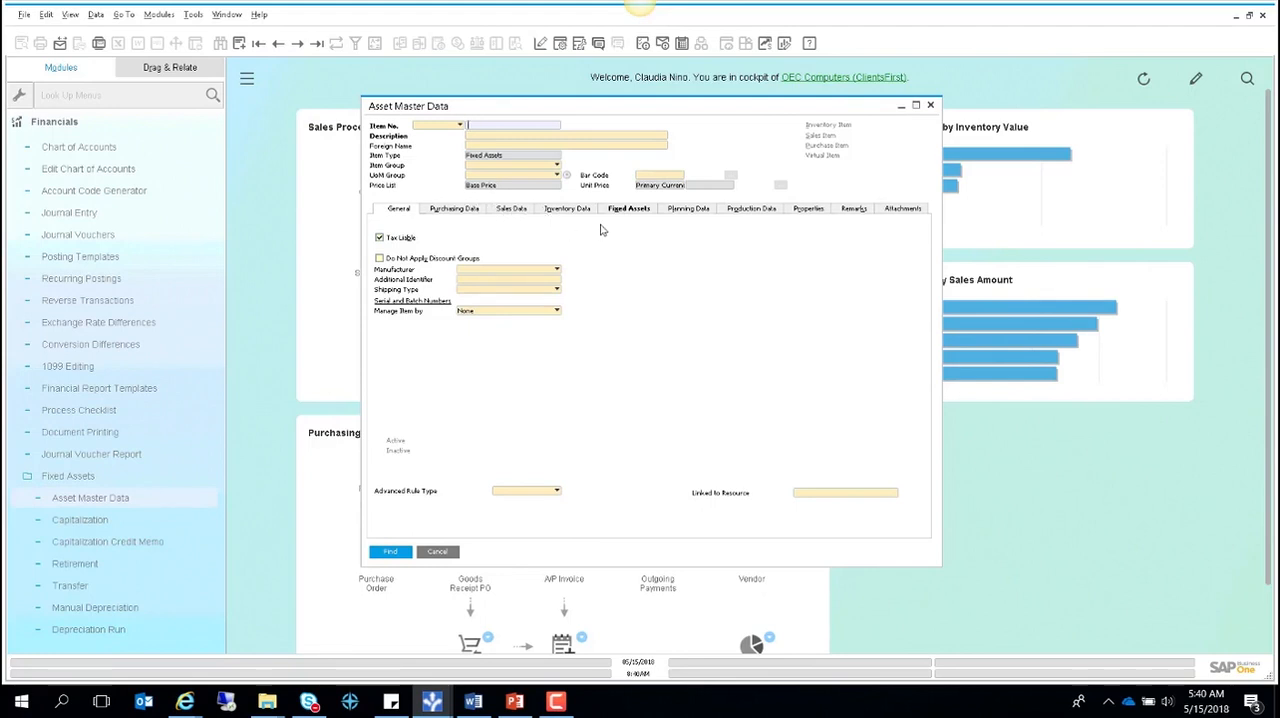
click(240, 44)
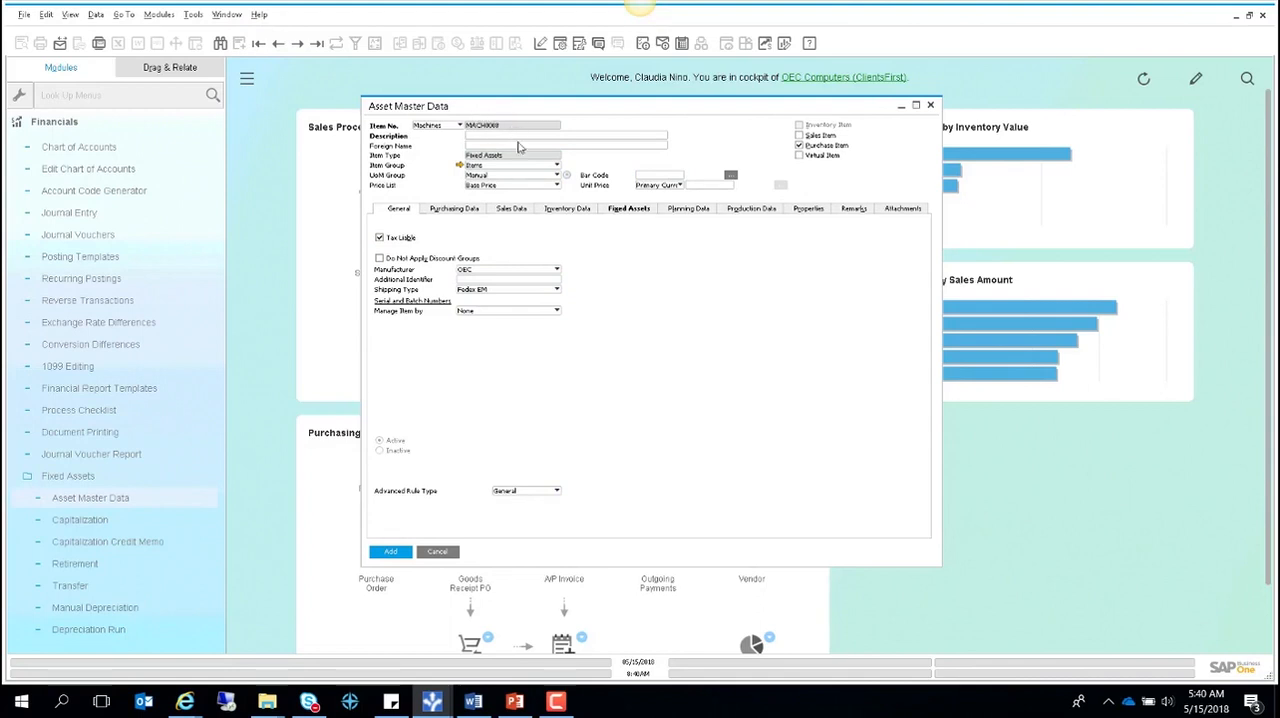
- Describe the new asset as Conveyor Belt and assign it the Machinery asset class
click(481, 138)
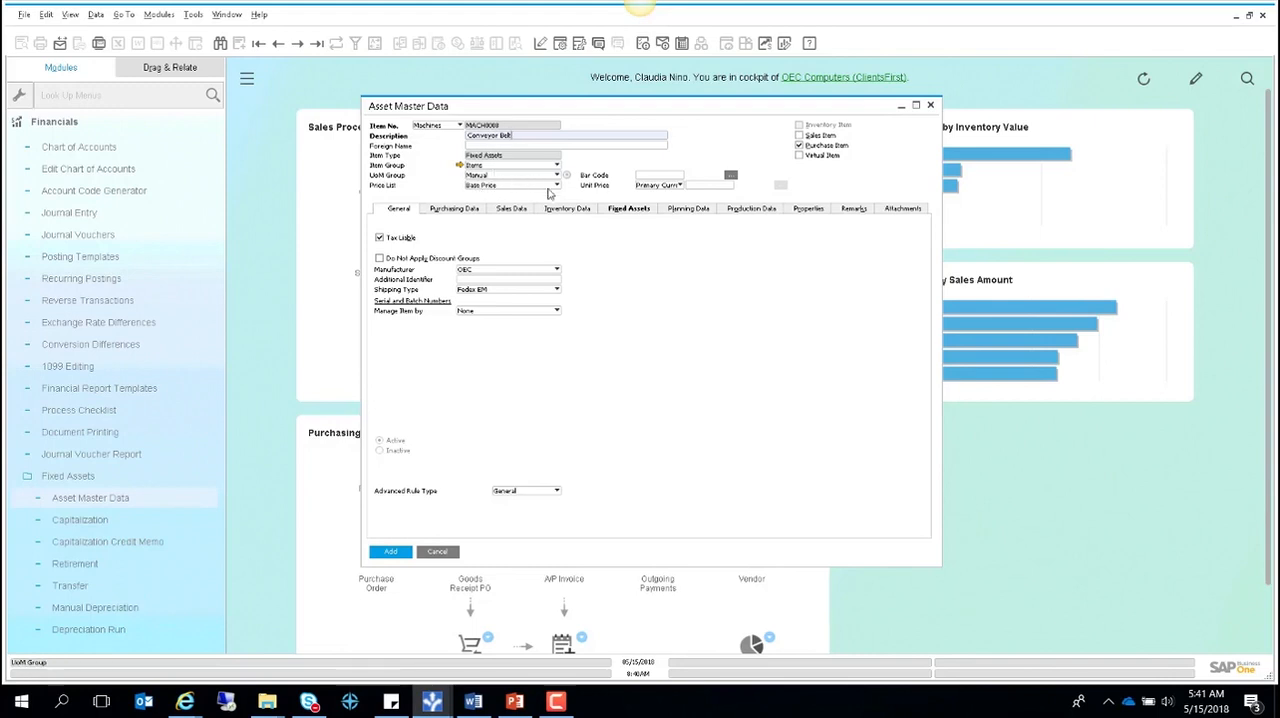
click(627, 209)
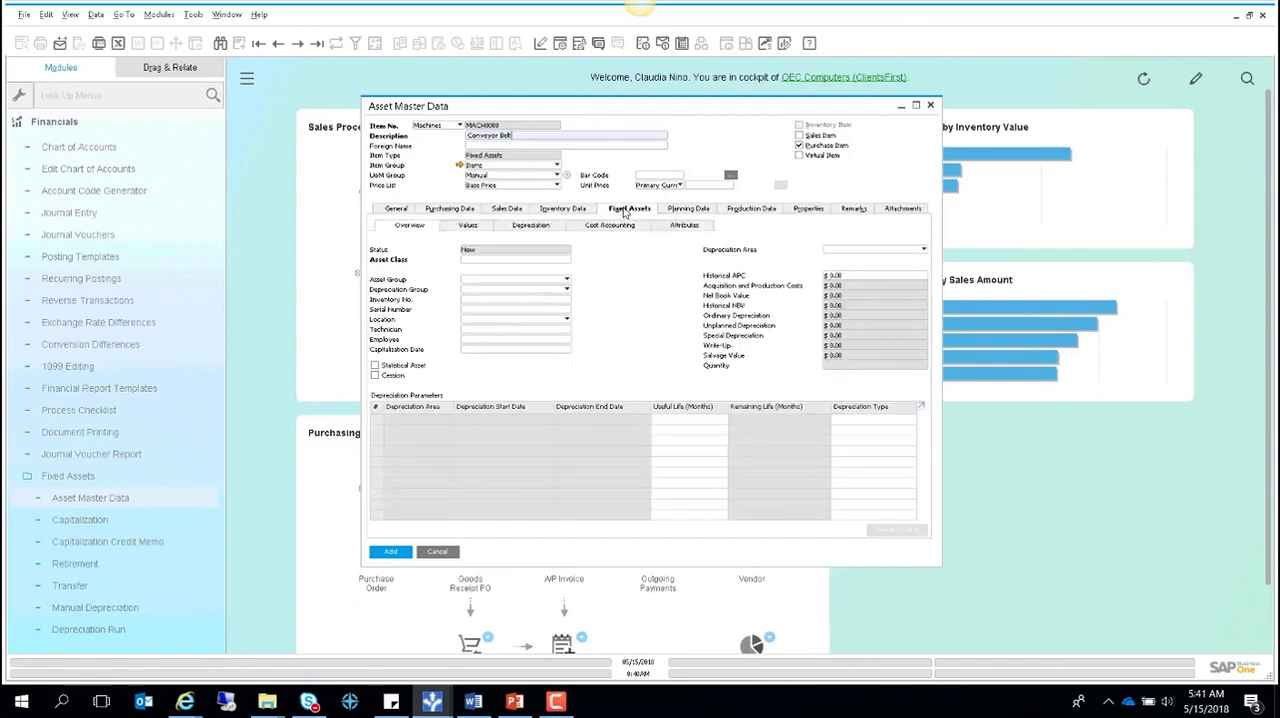
click(492, 261)
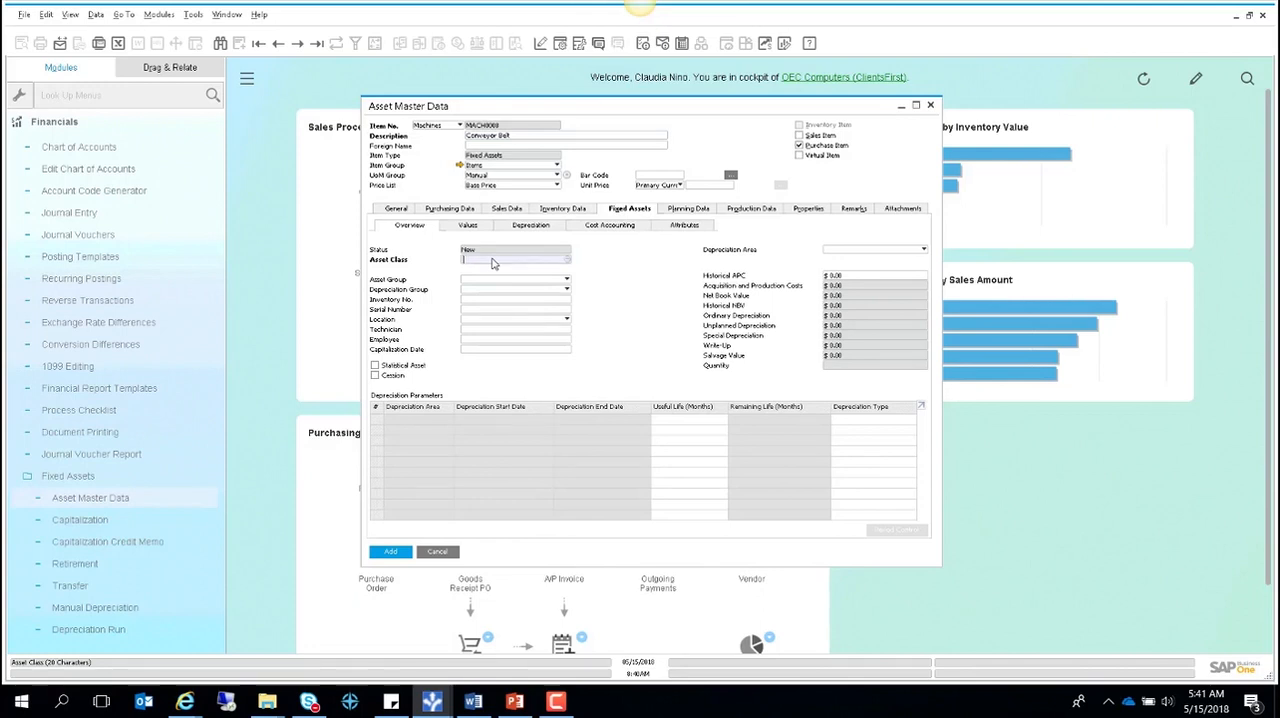
key(Tab)
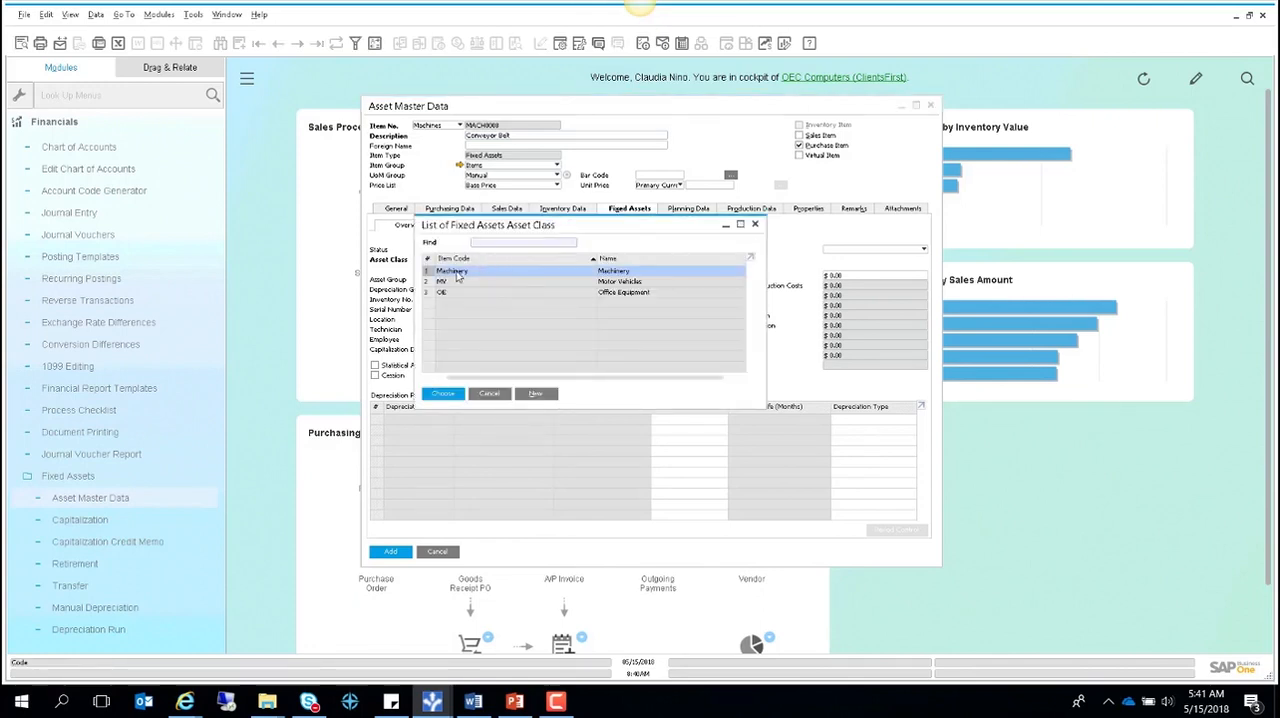
double_click(458, 276)
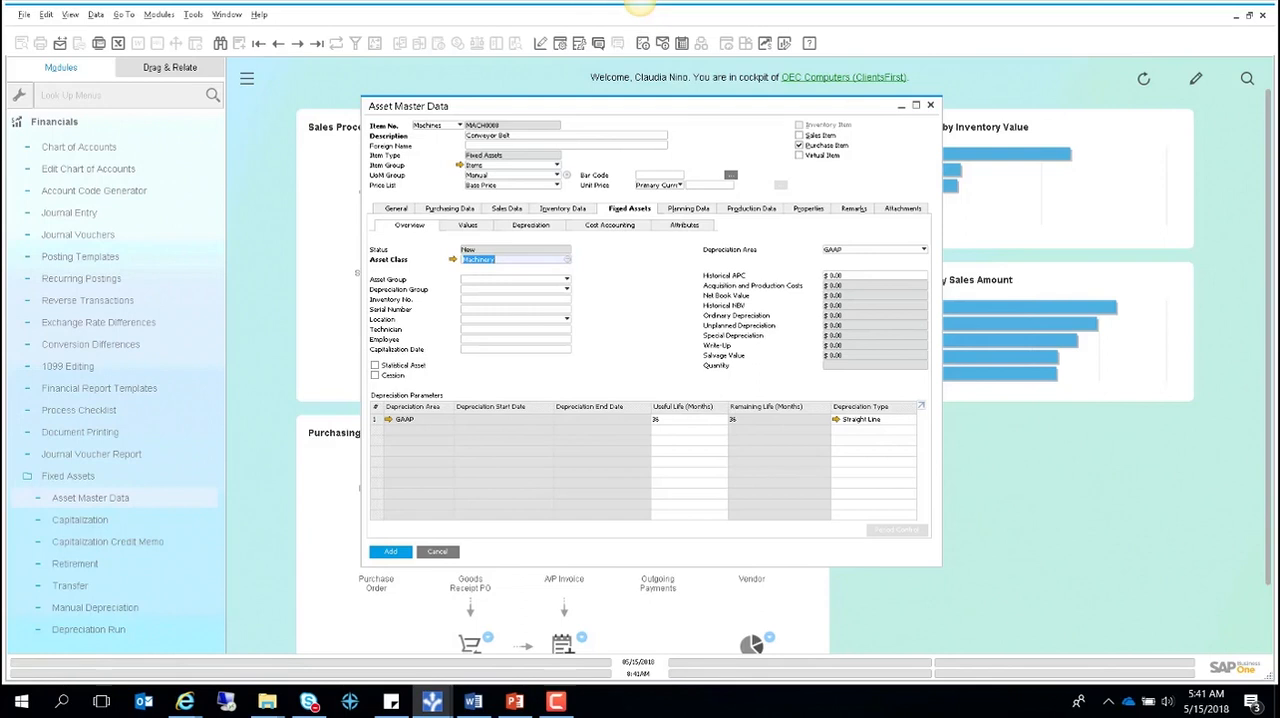
- Add the Conveyor Belt asset master record and close the asset master data form
click(386, 552)
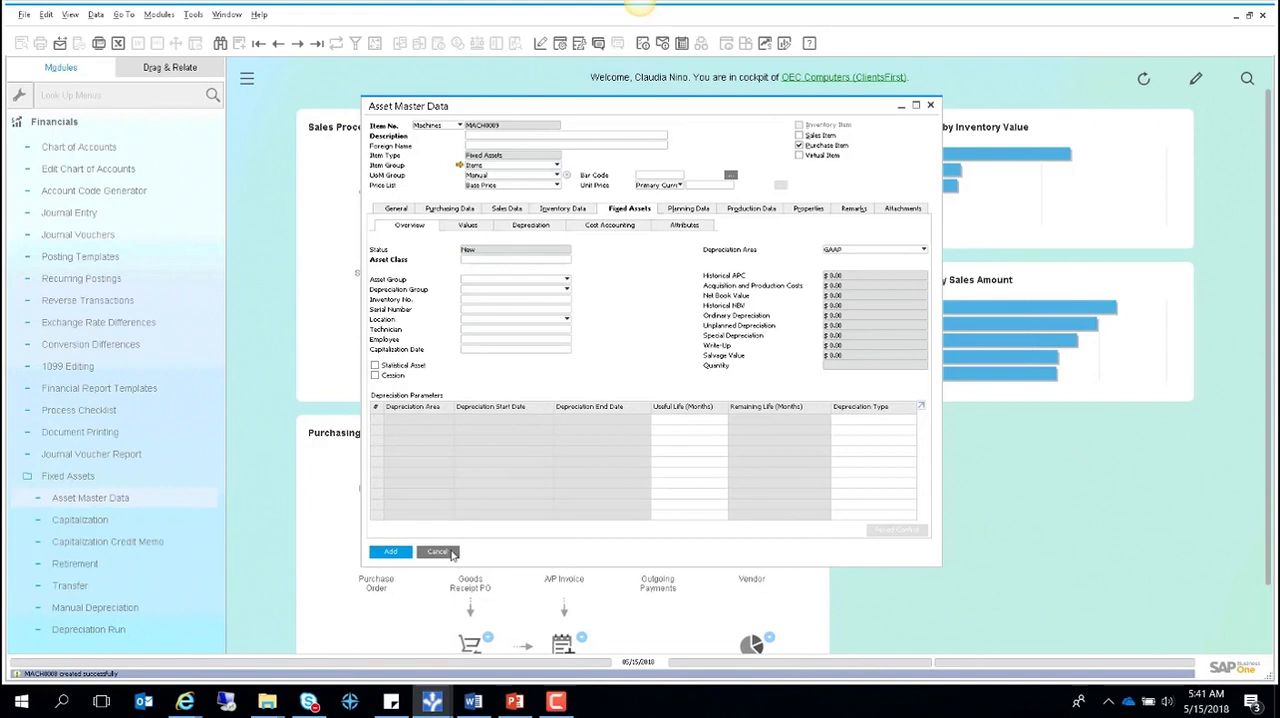
click(440, 552)
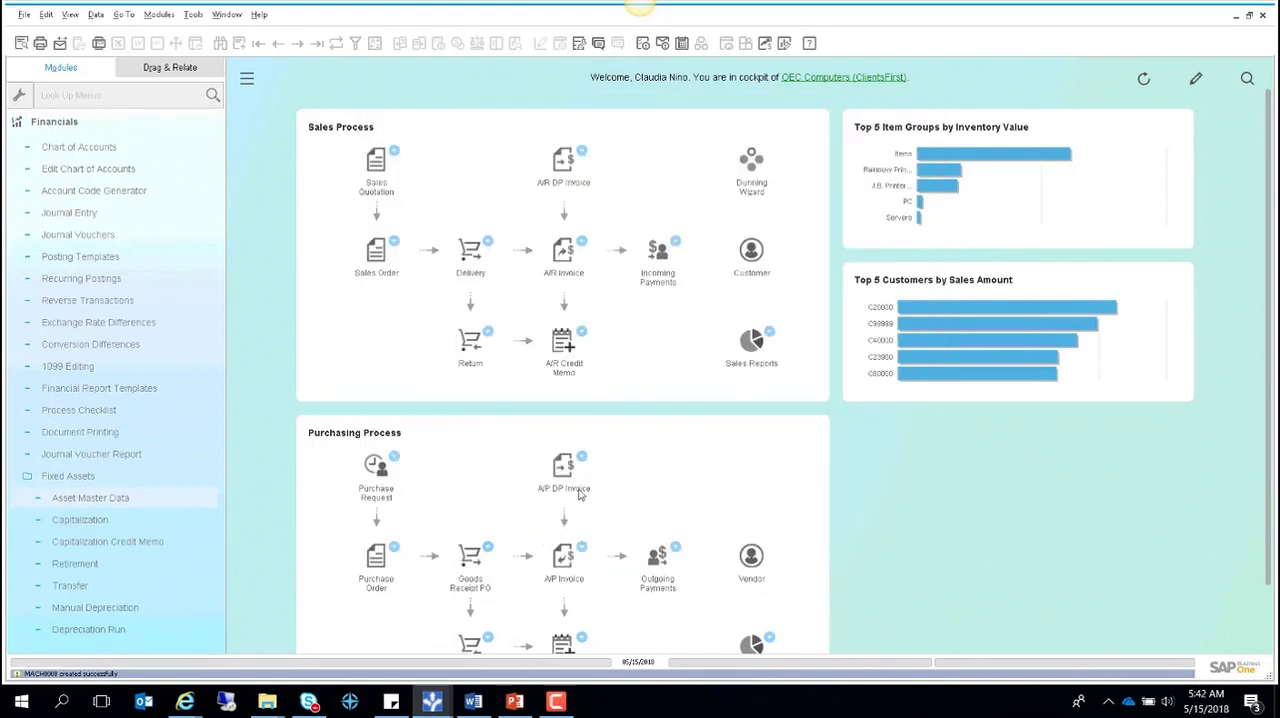
- Start an A/P invoice in Purchasing for vendor A.M. CASTLE & CO with a posting date of 03/01/2018
click(80, 122)
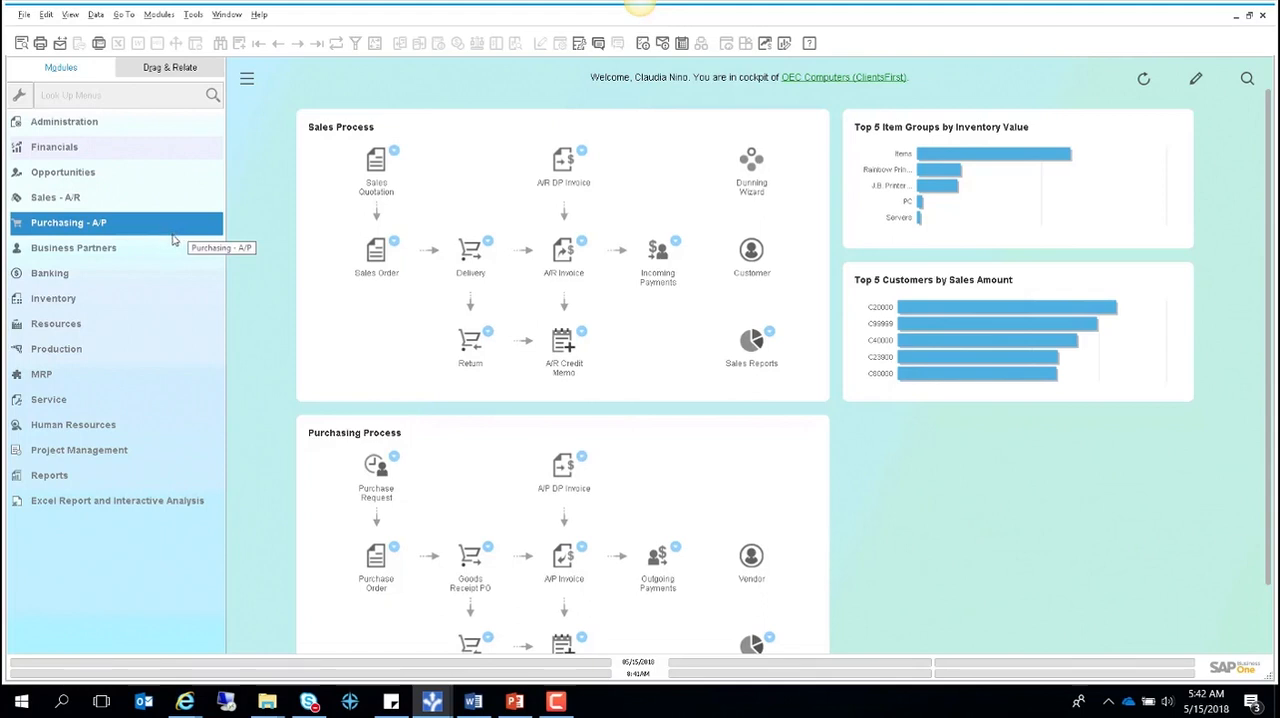
click(118, 230)
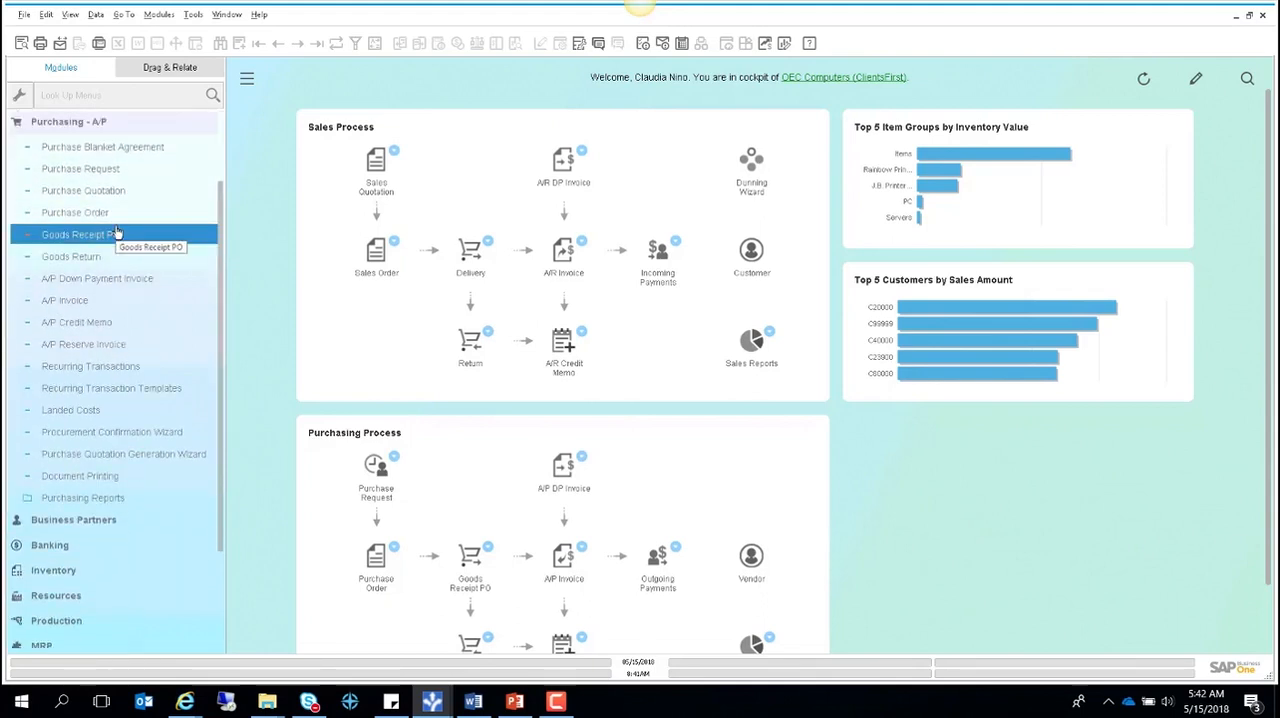
click(92, 303)
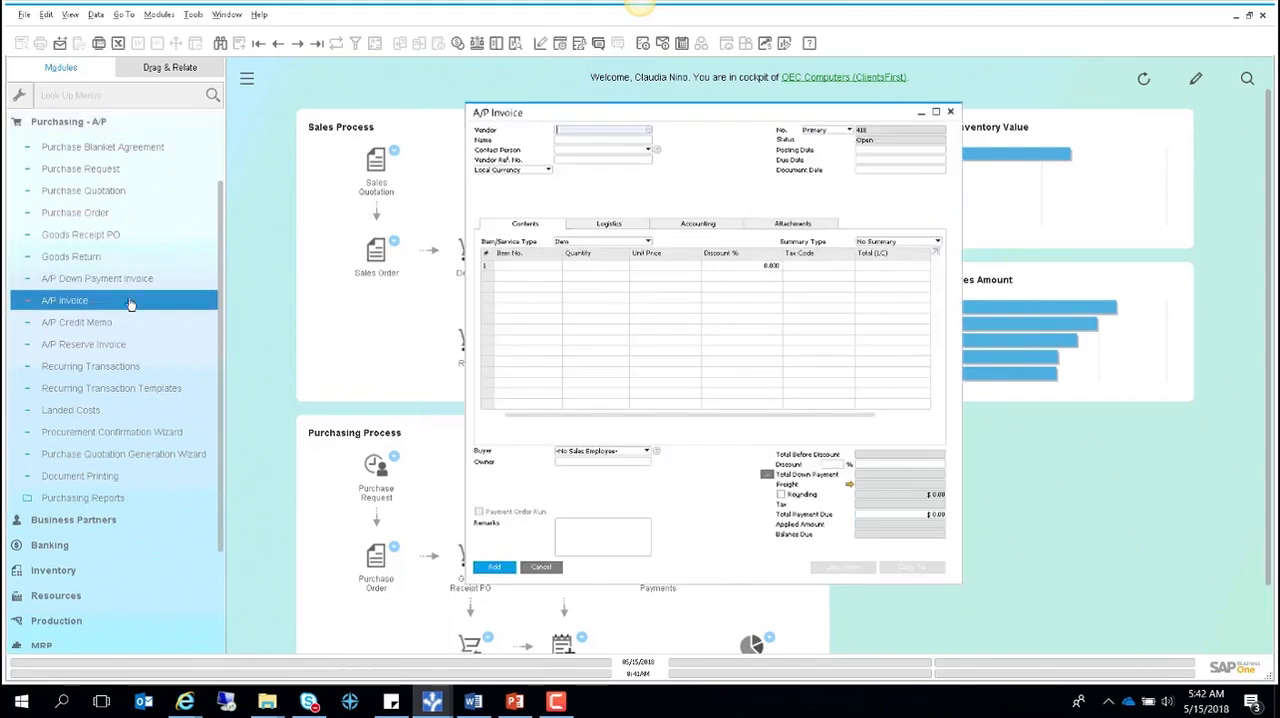
key(Tab)
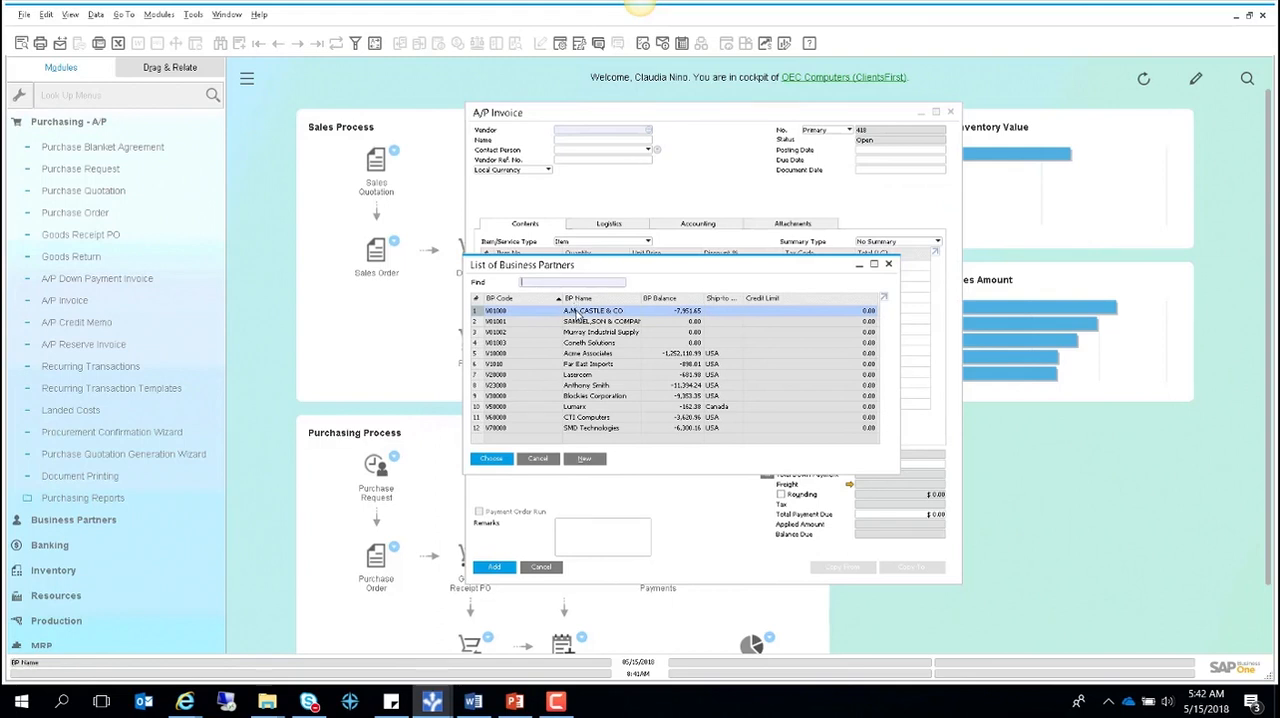
double_click(576, 312)
click(869, 151)
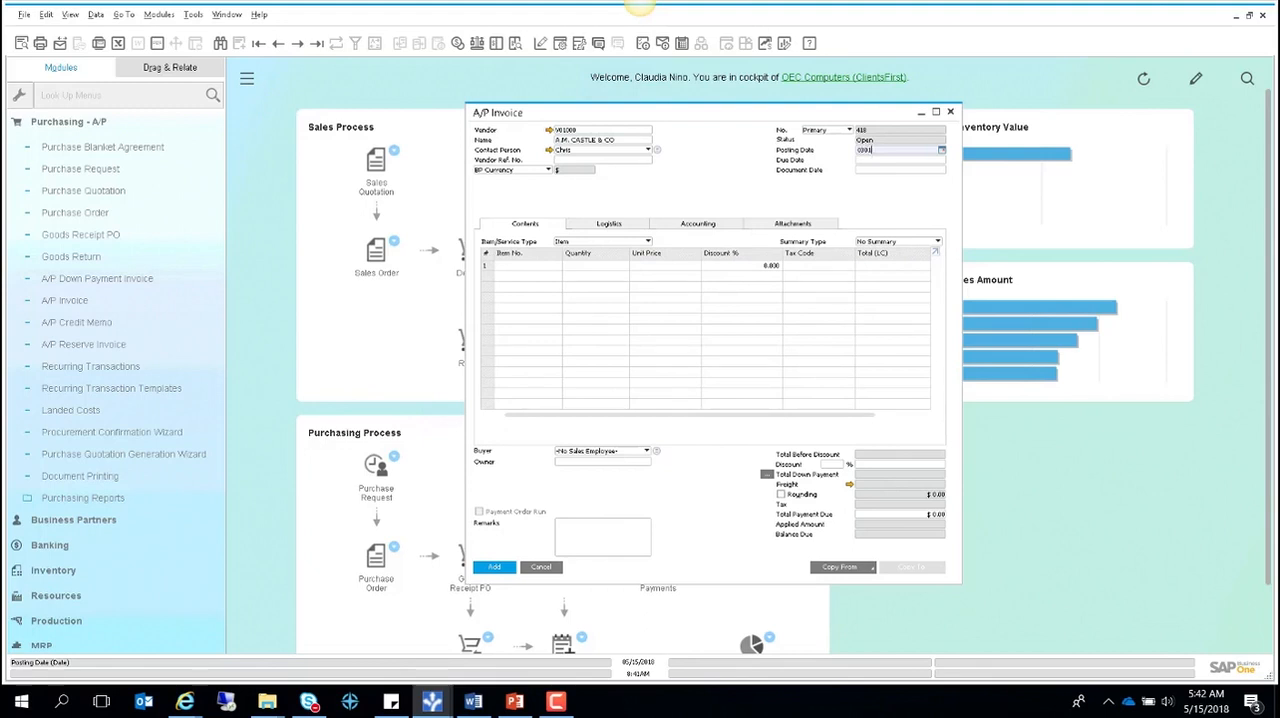
text(0301)
key(Tab)
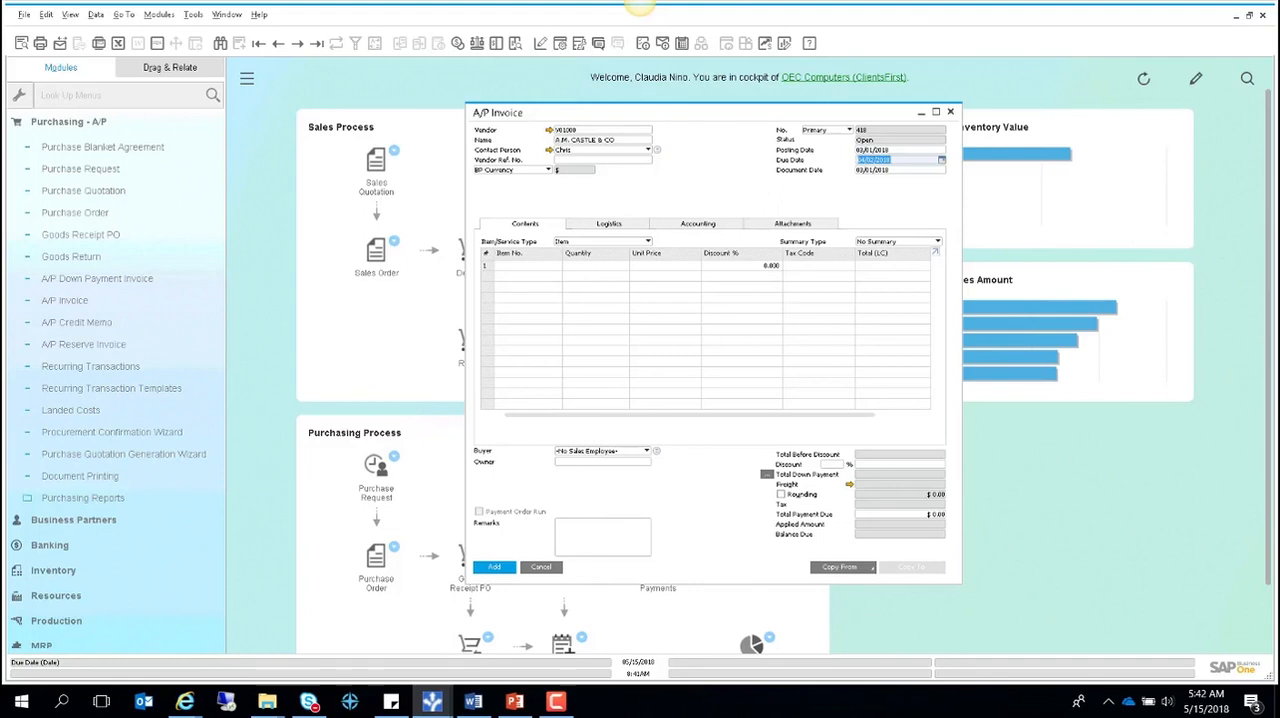
- Search the items for mach, and enter asset MACH0008 on the first invoice line with a unit price of 3600
click(520, 268)
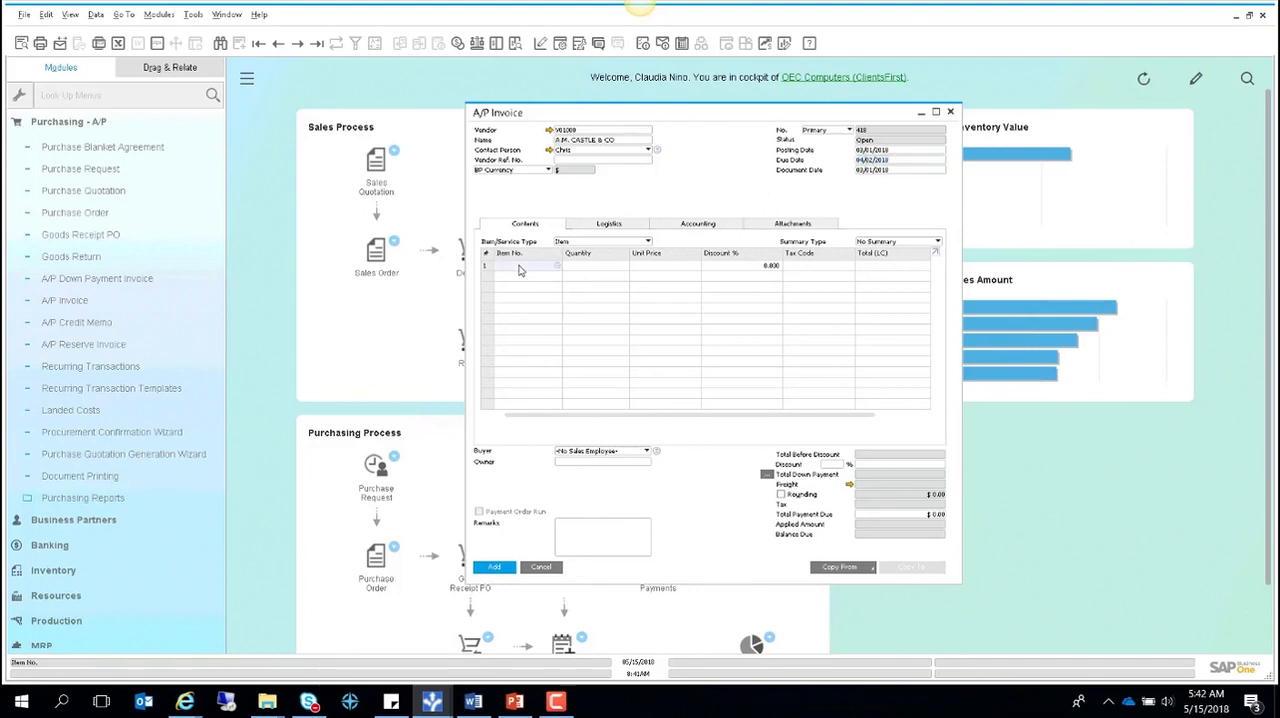
key(Tab)
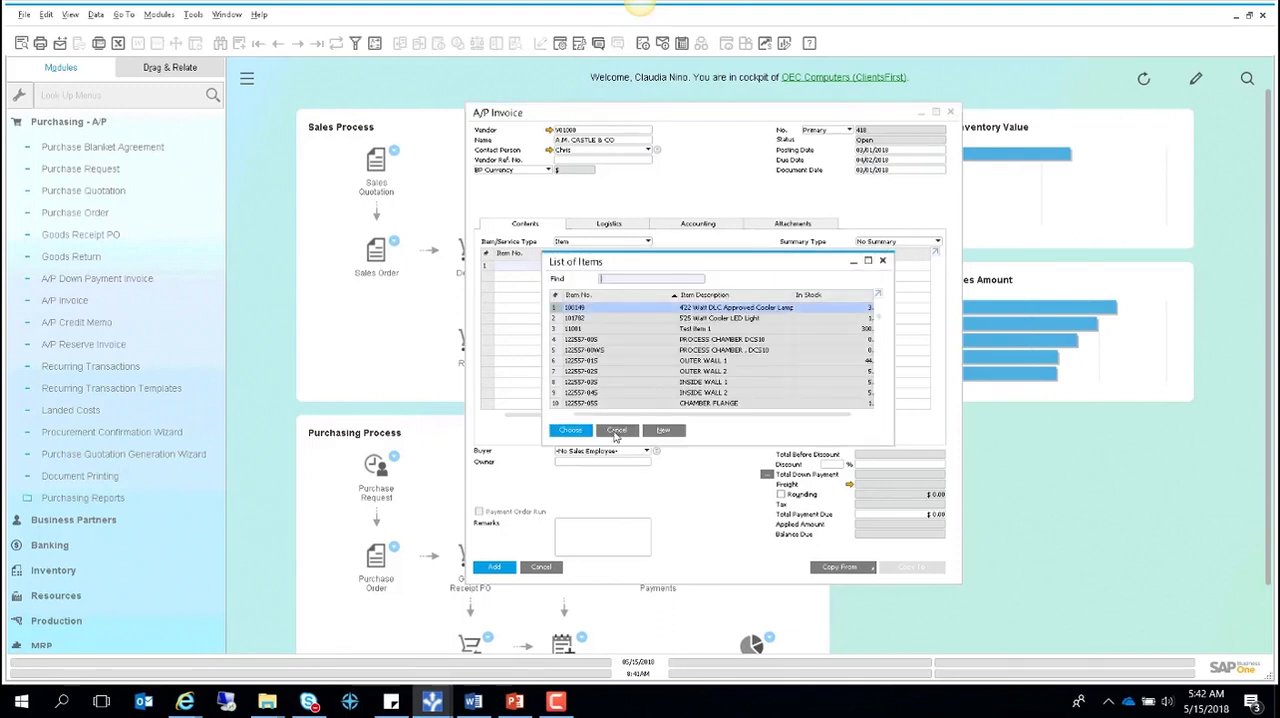
text(mach)
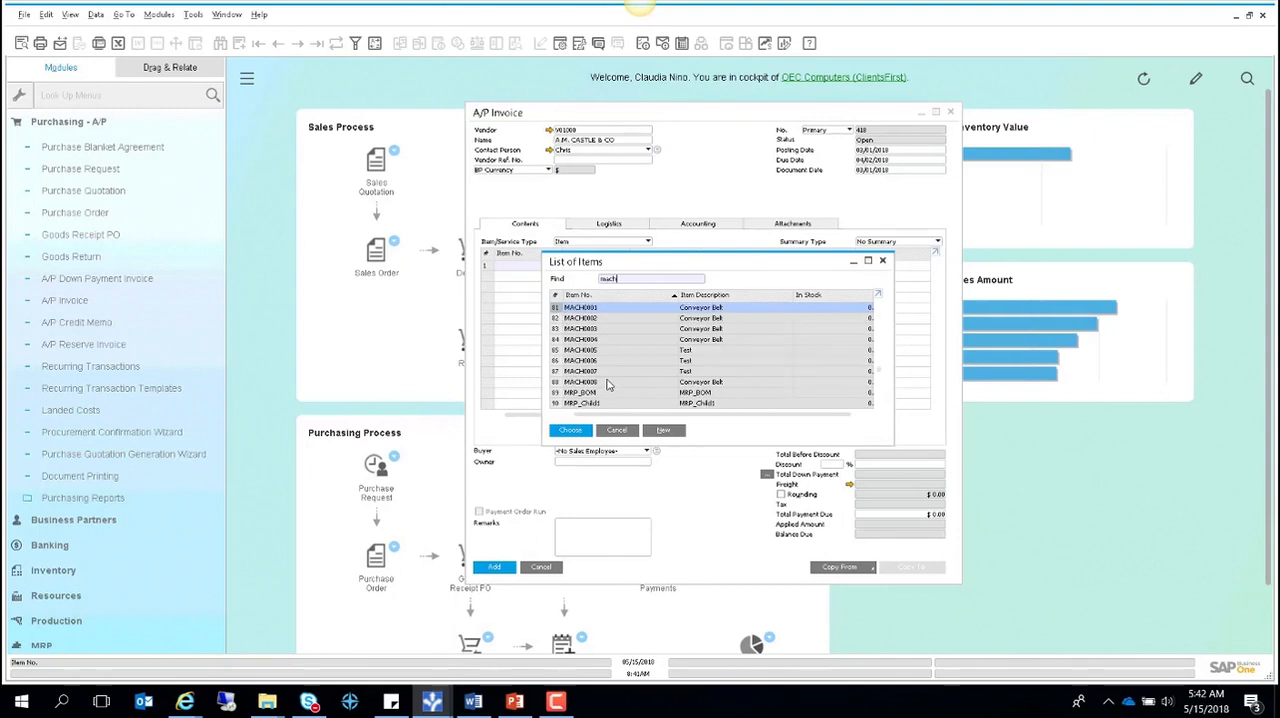
click(622, 382)
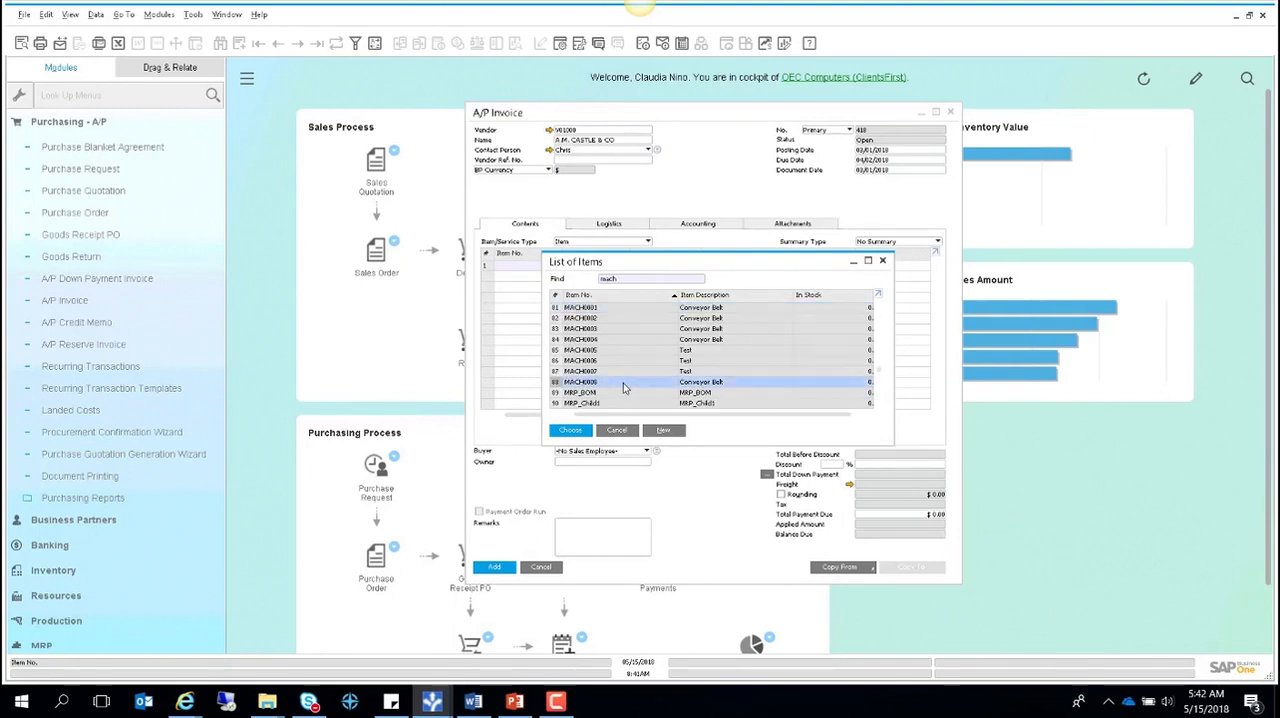
key(Return)
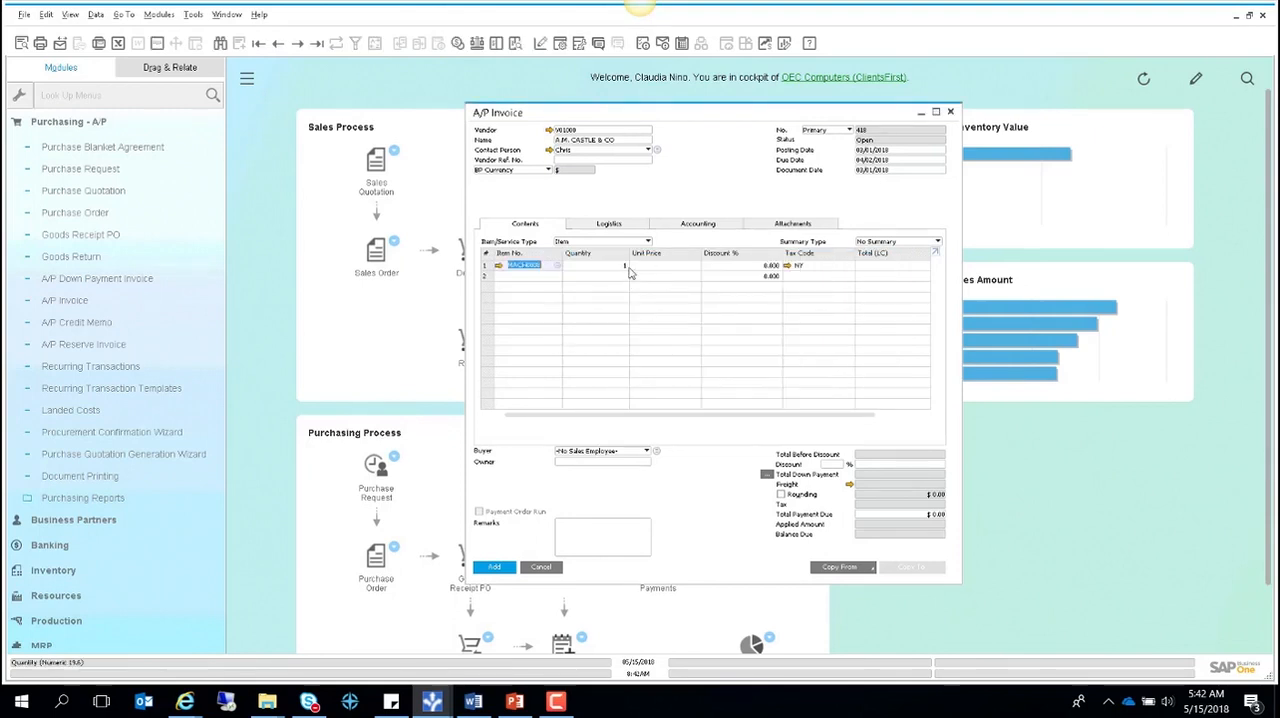
click(666, 264)
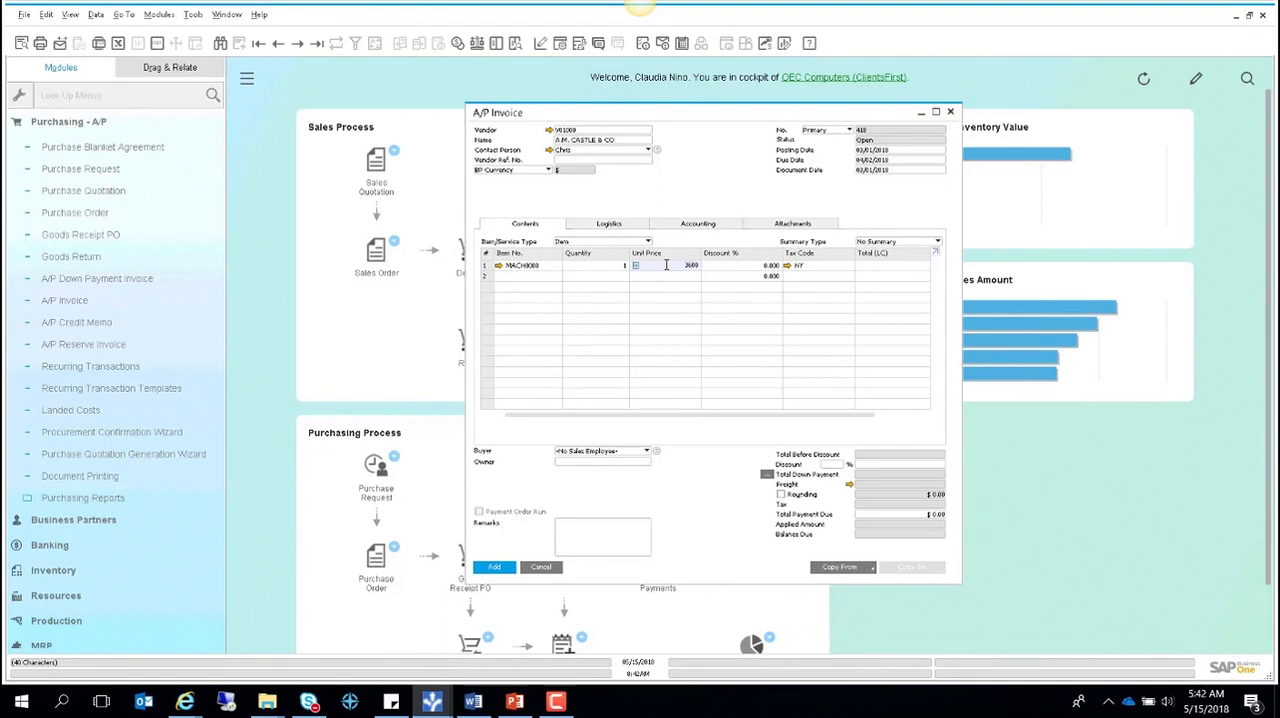
key(Tab)
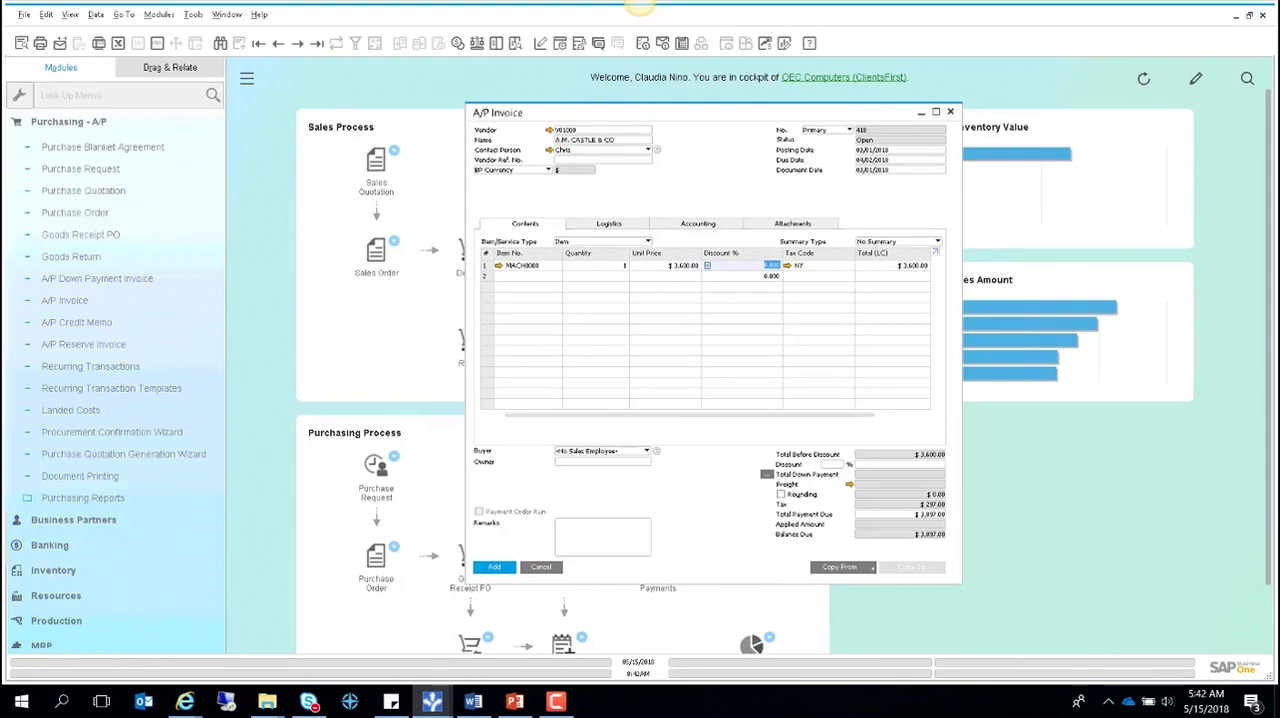
key(alt+Tab)
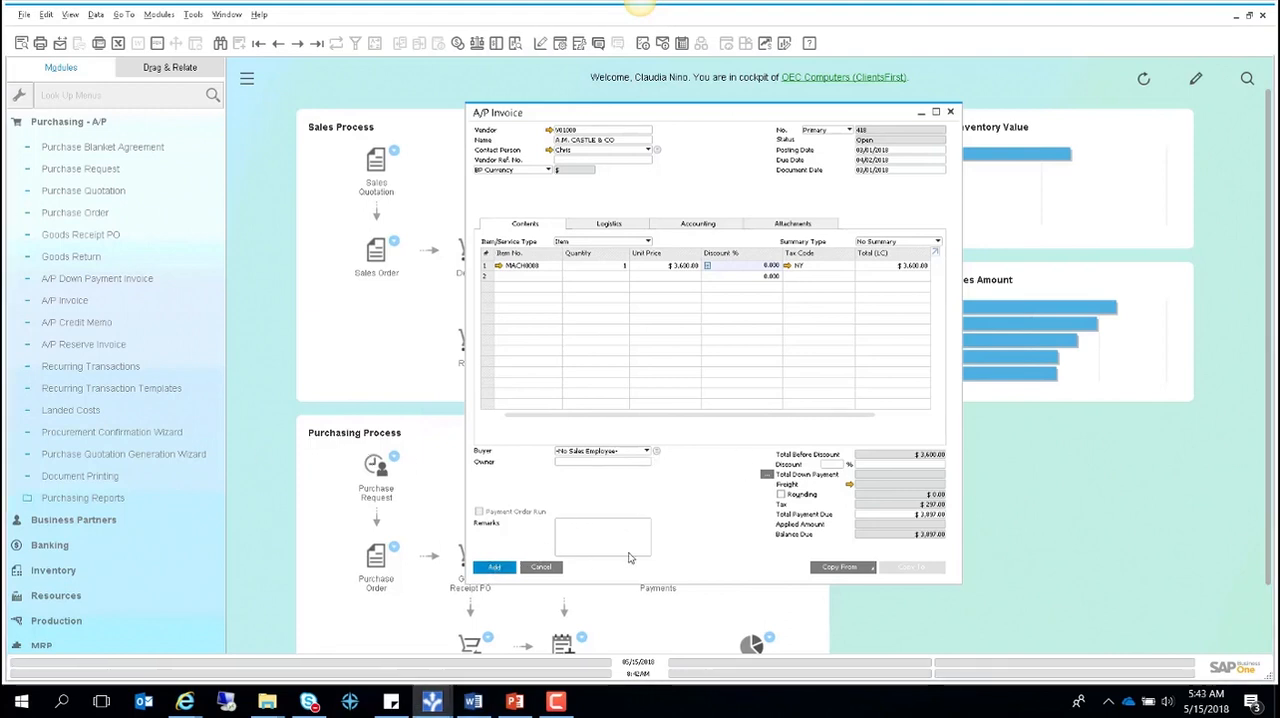
- Add the A/P invoice, confirm the posting, and display the last invoice record
click(494, 567)
click(508, 364)
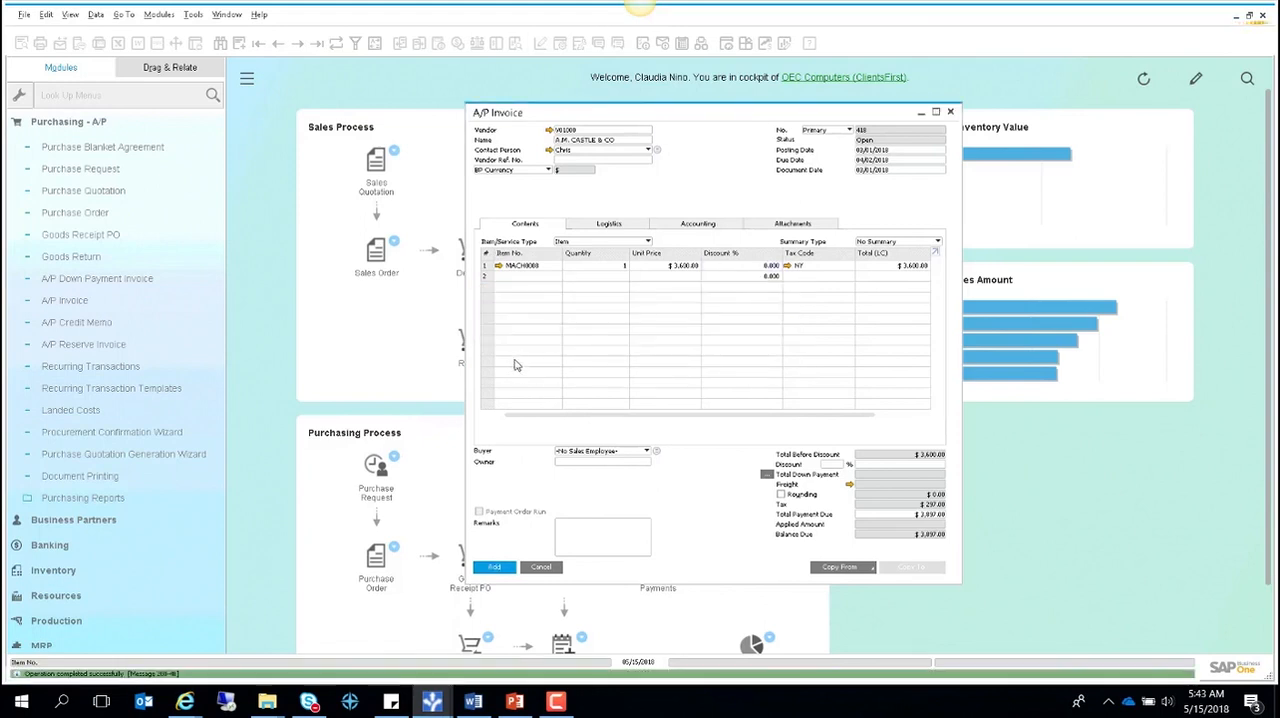
click(316, 43)
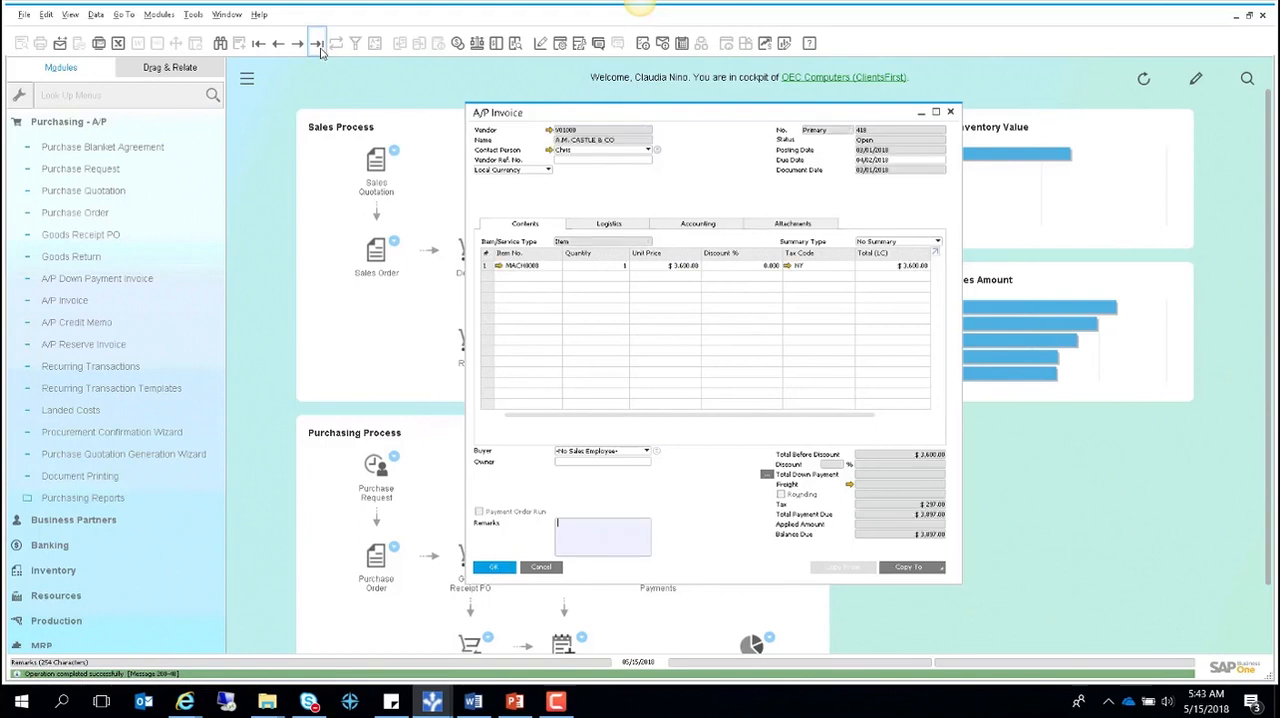
- Show the invoice's relationship map and open the linked Capitalization document
right_click(662, 204)
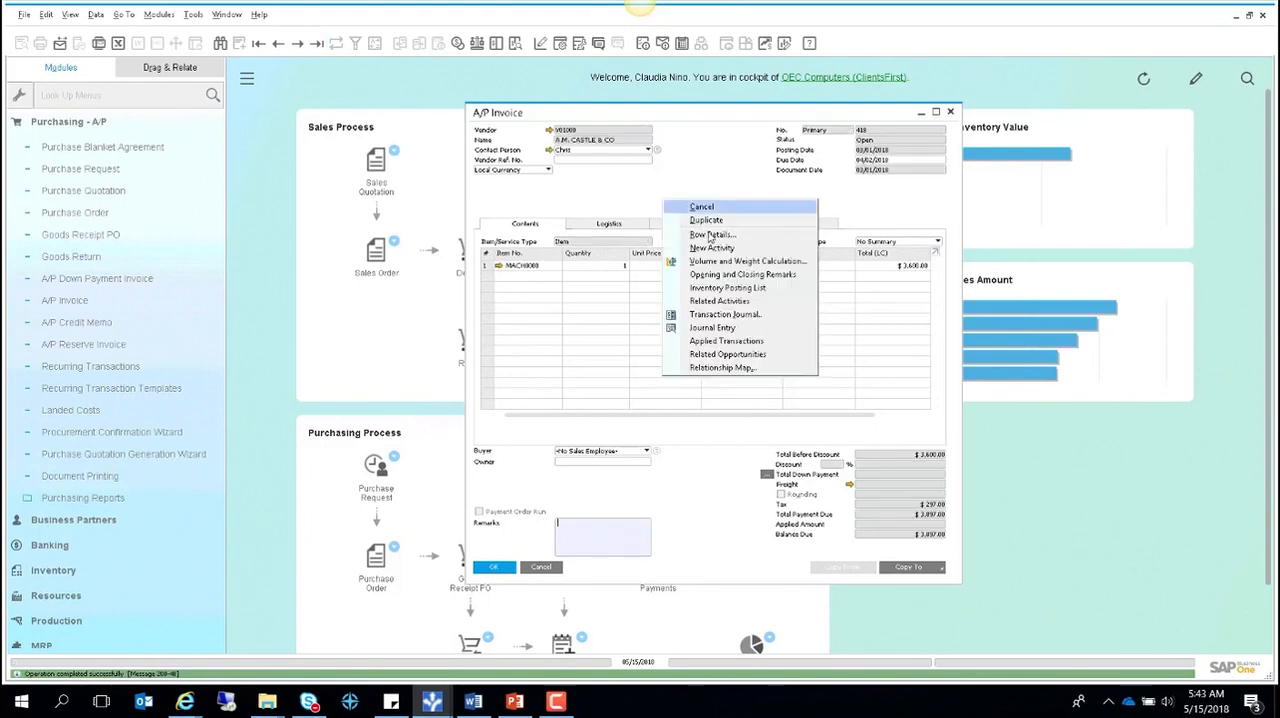
click(733, 367)
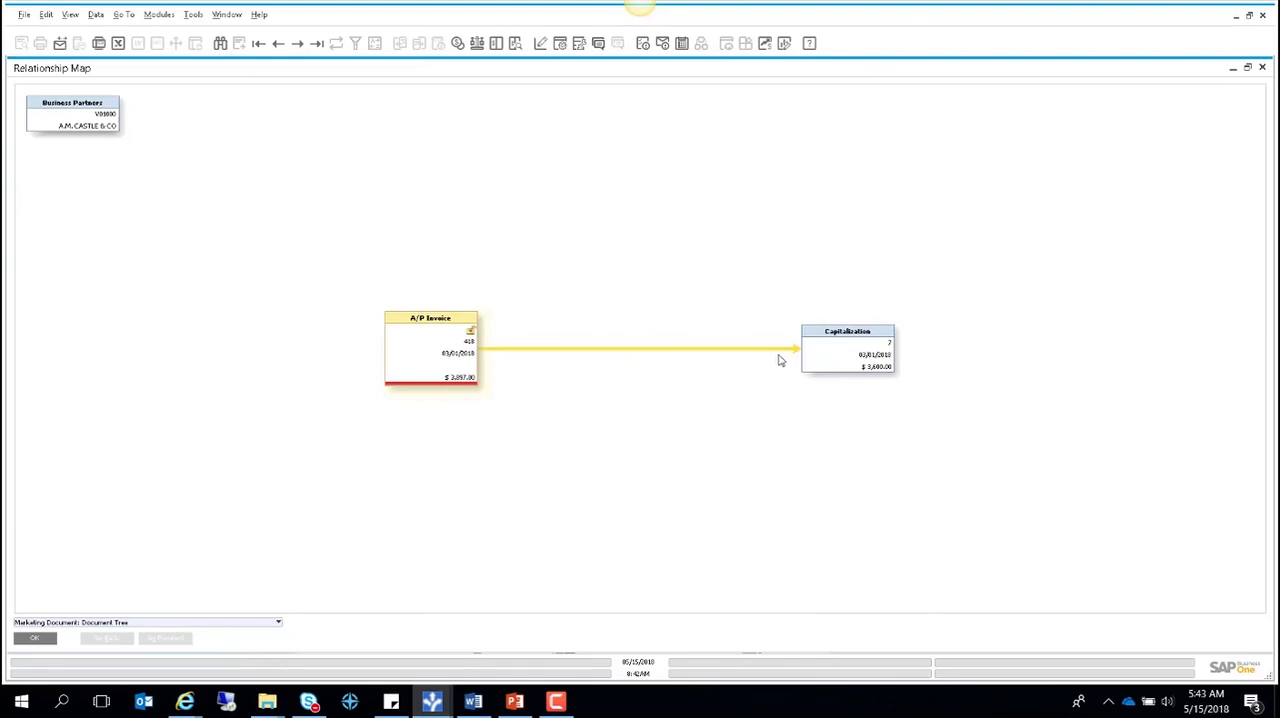
double_click(846, 358)
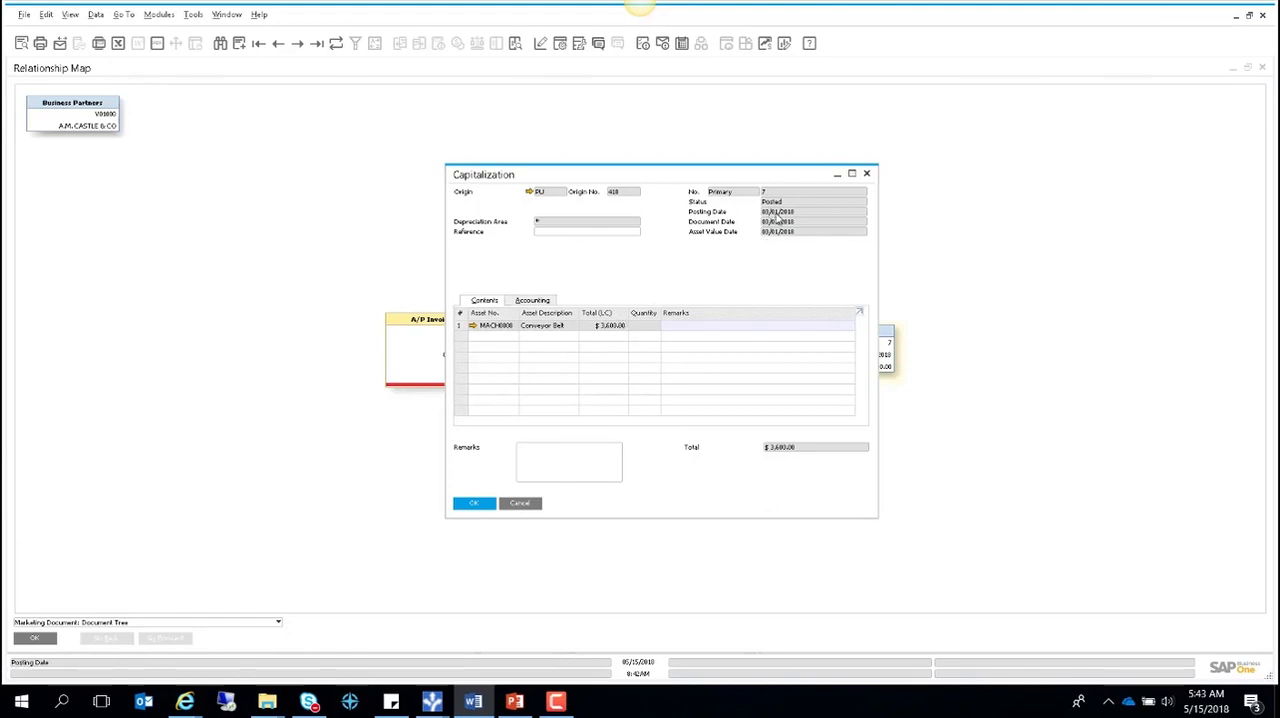
- Examine the journal entry for the capitalization's GAAP area in its accounting details, and close the entry
click(533, 301)
click(532, 327)
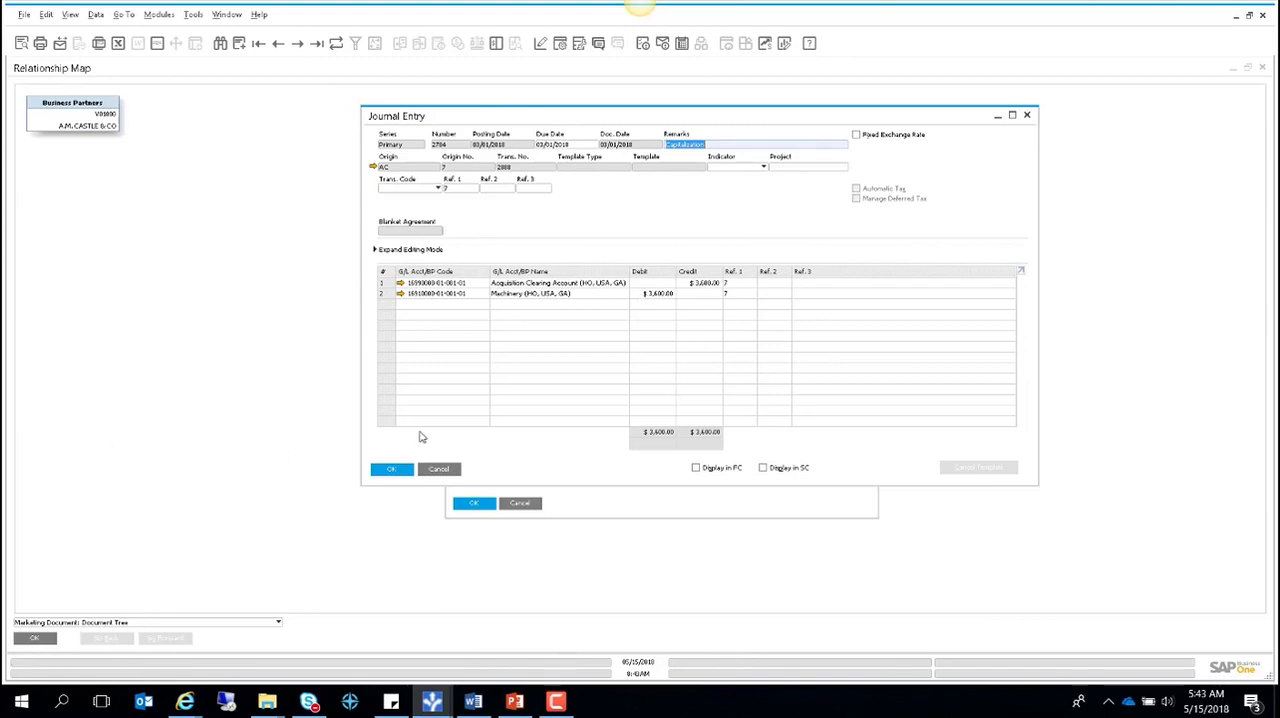
click(441, 469)
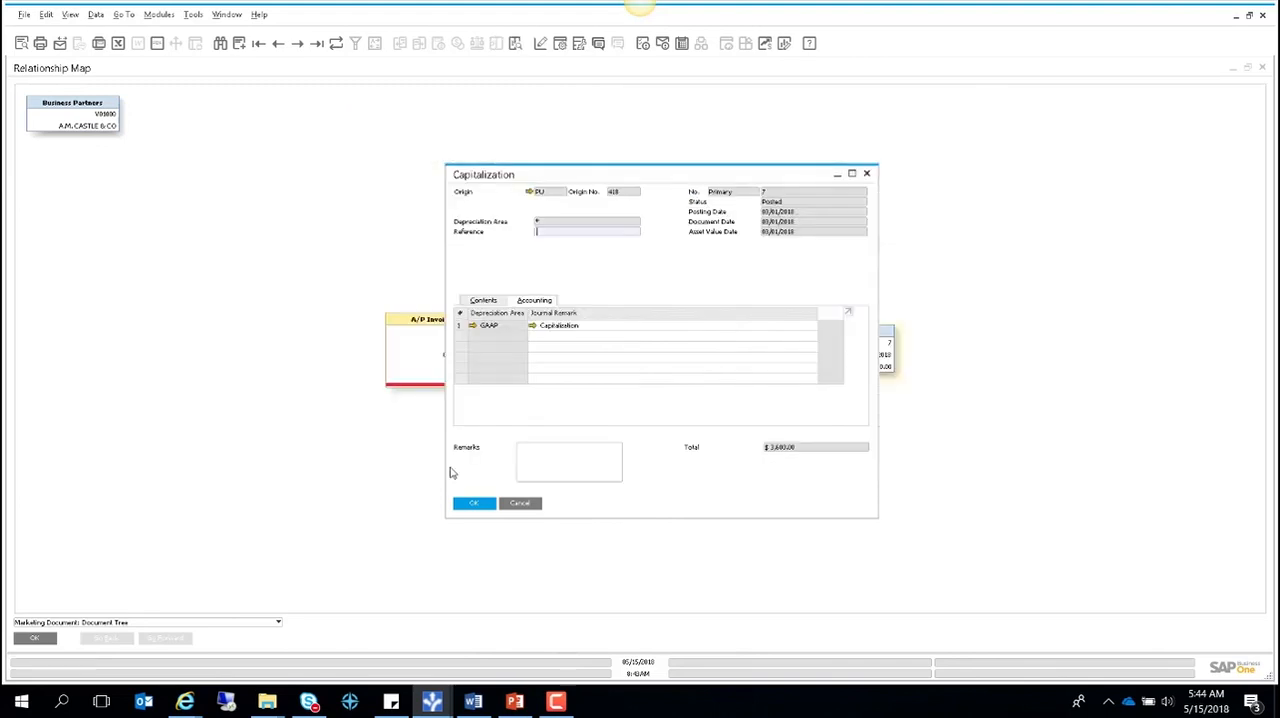
- Examine the capitalized asset's fixed asset overview and depreciation schedule, and close all open documents back to the cockpit
click(483, 300)
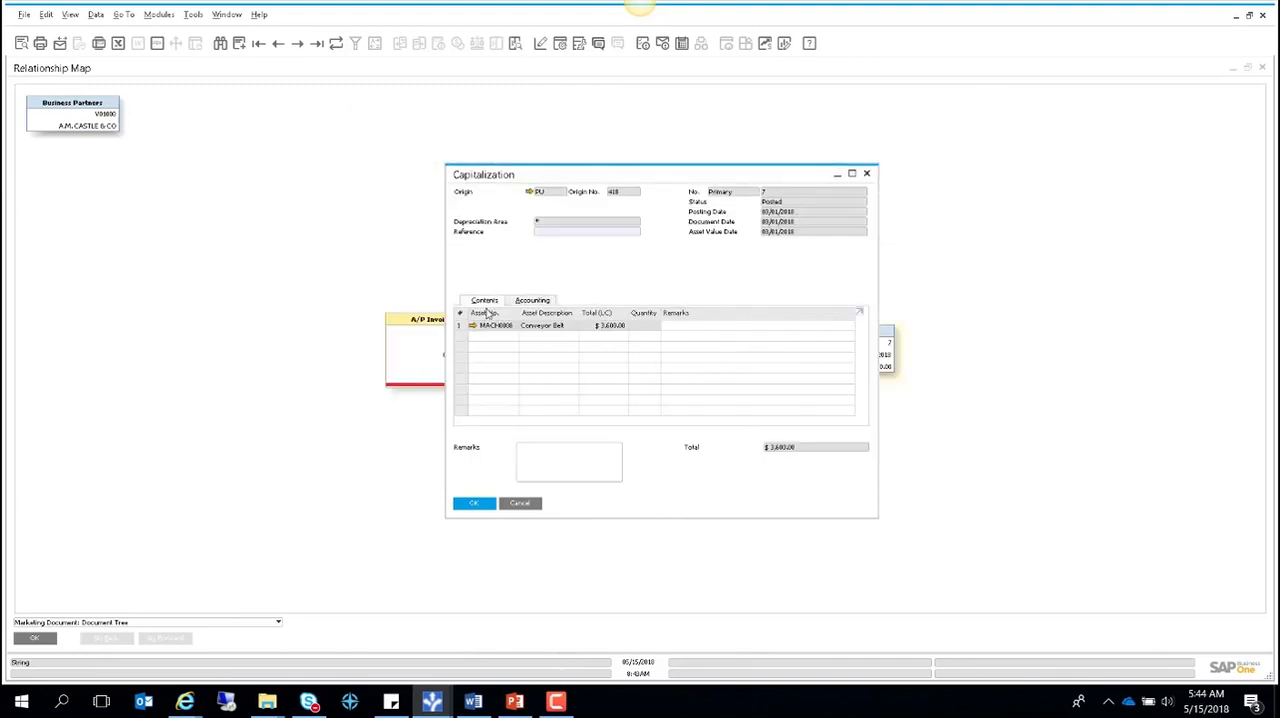
click(473, 330)
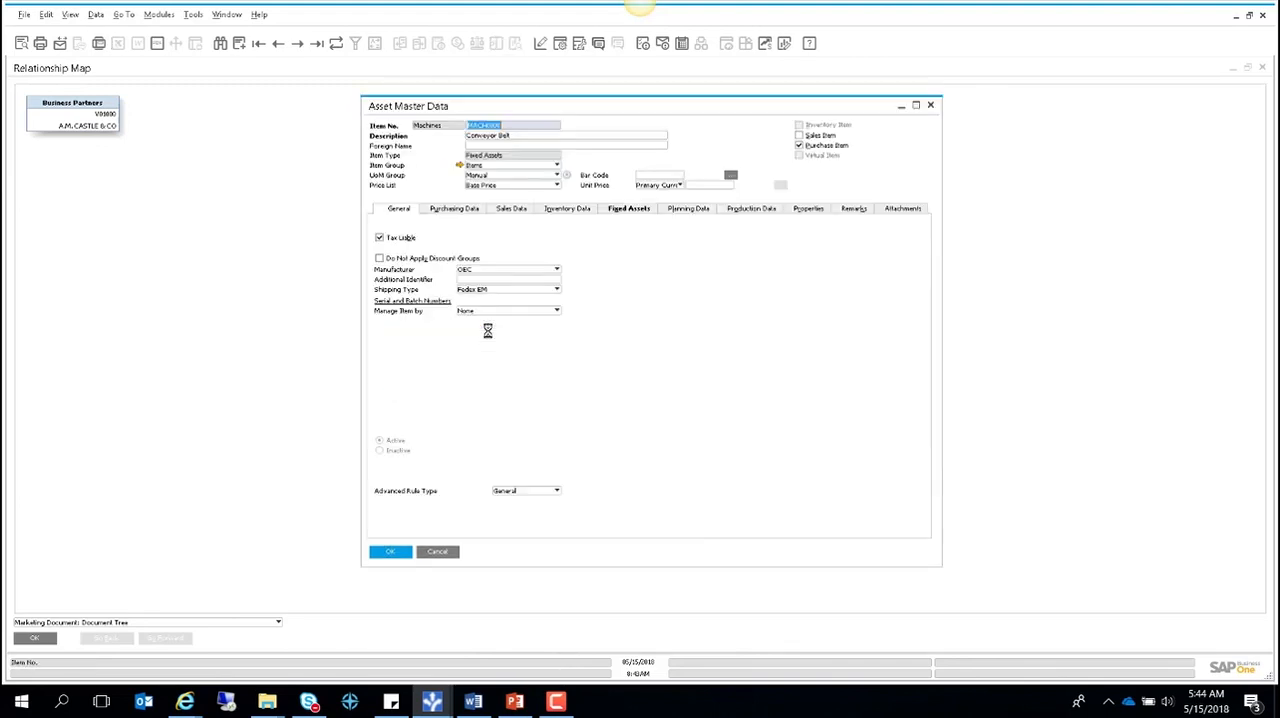
click(628, 209)
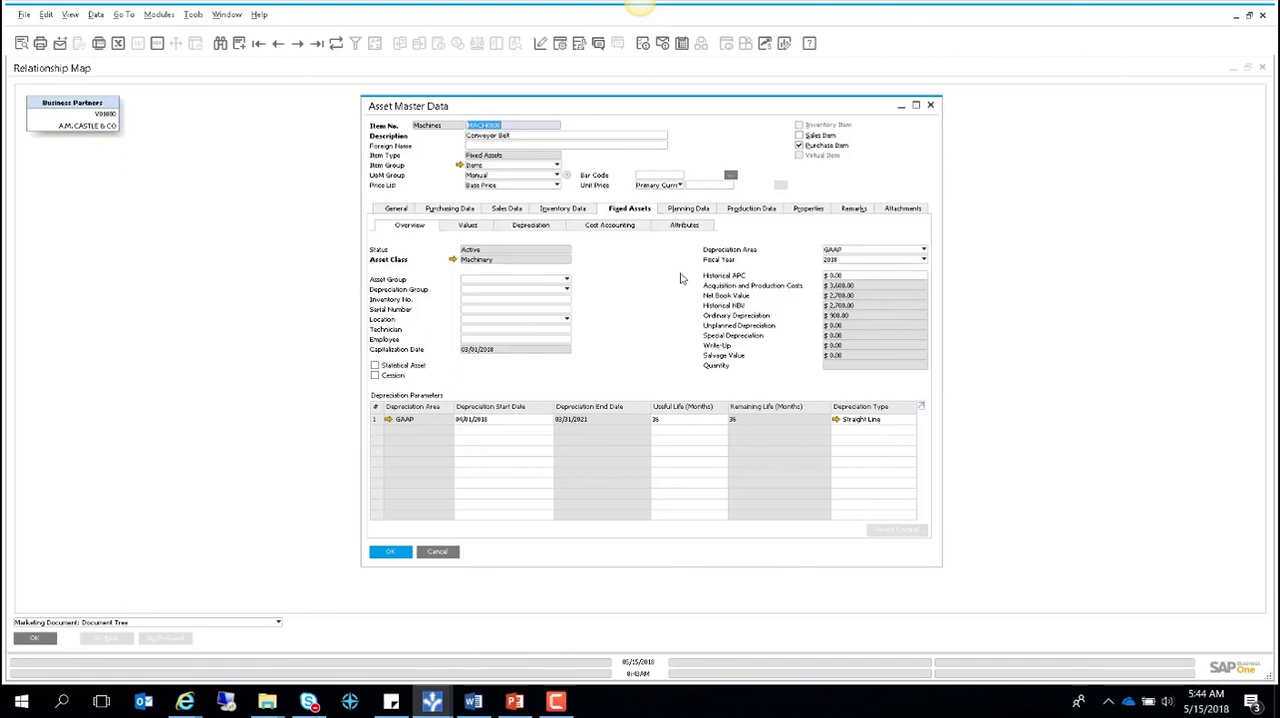
click(543, 228)
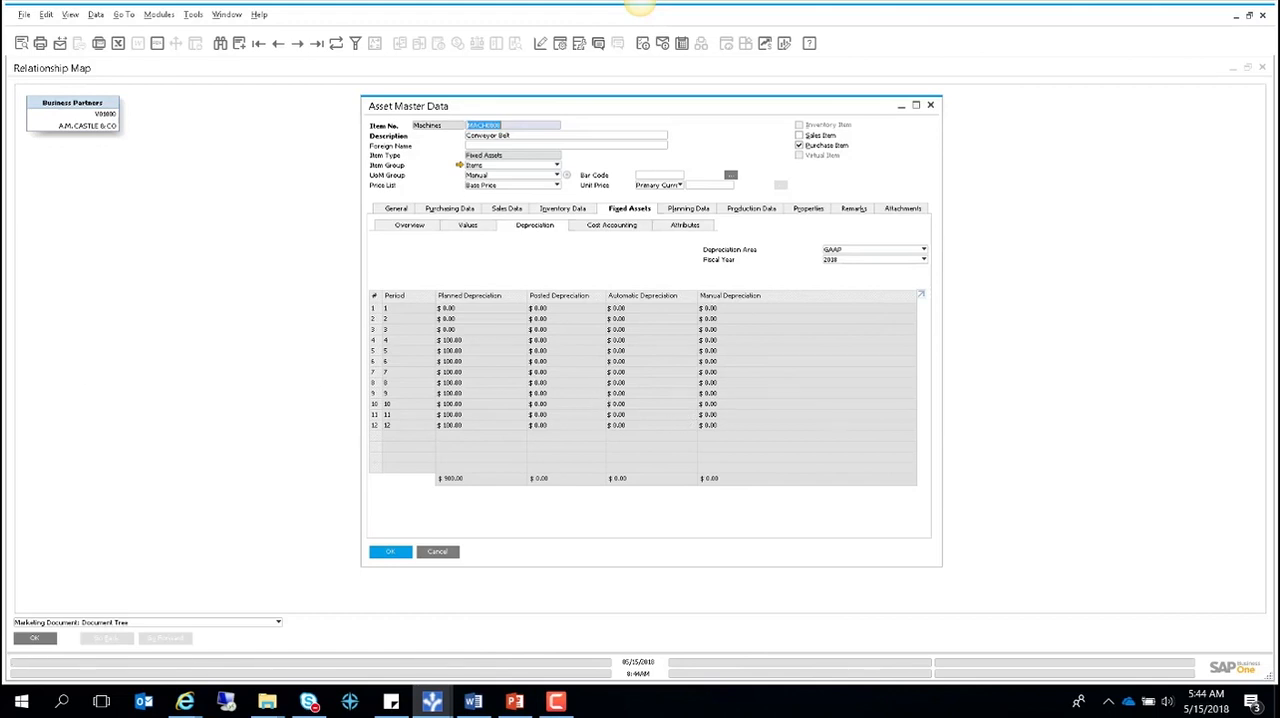
click(434, 552)
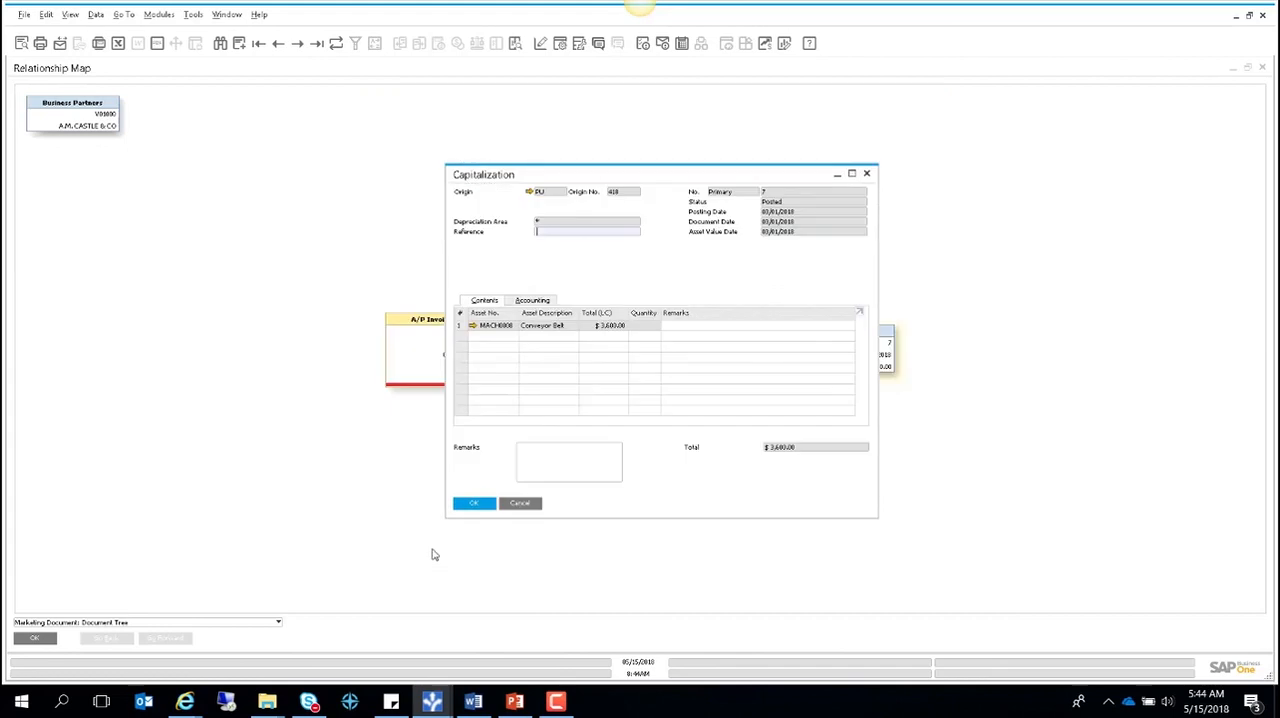
click(521, 503)
click(40, 640)
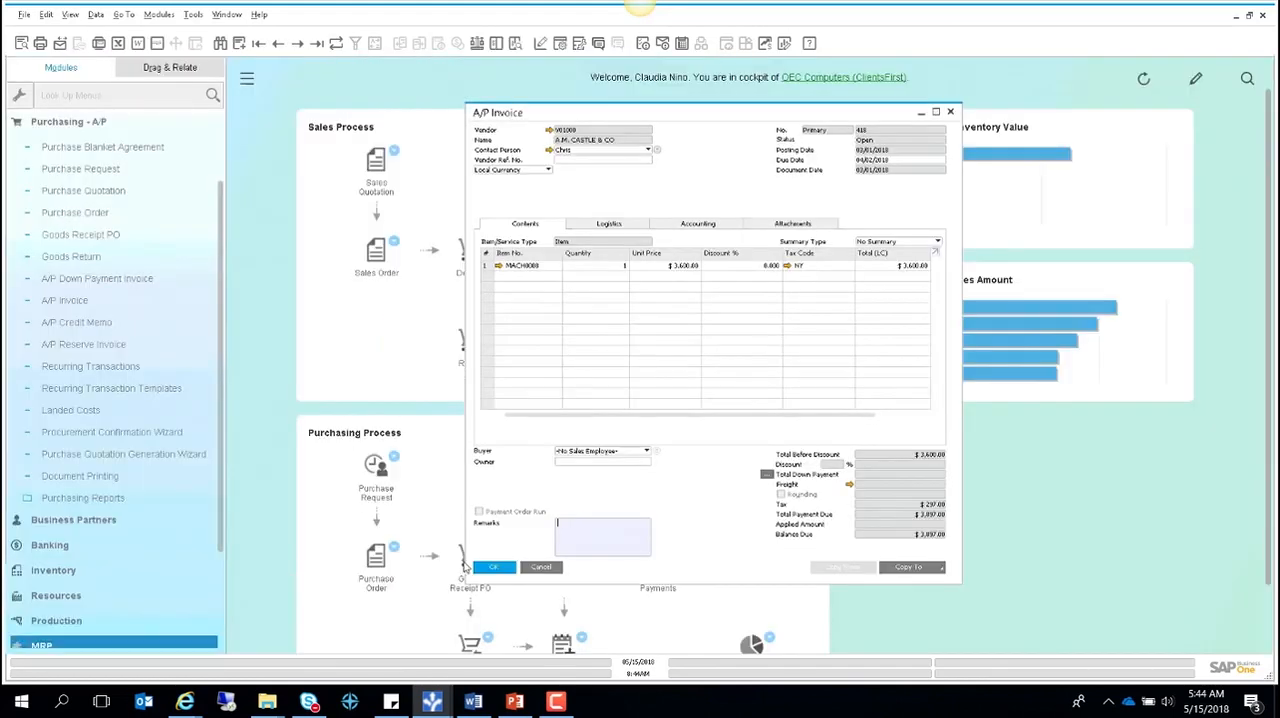
click(537, 567)
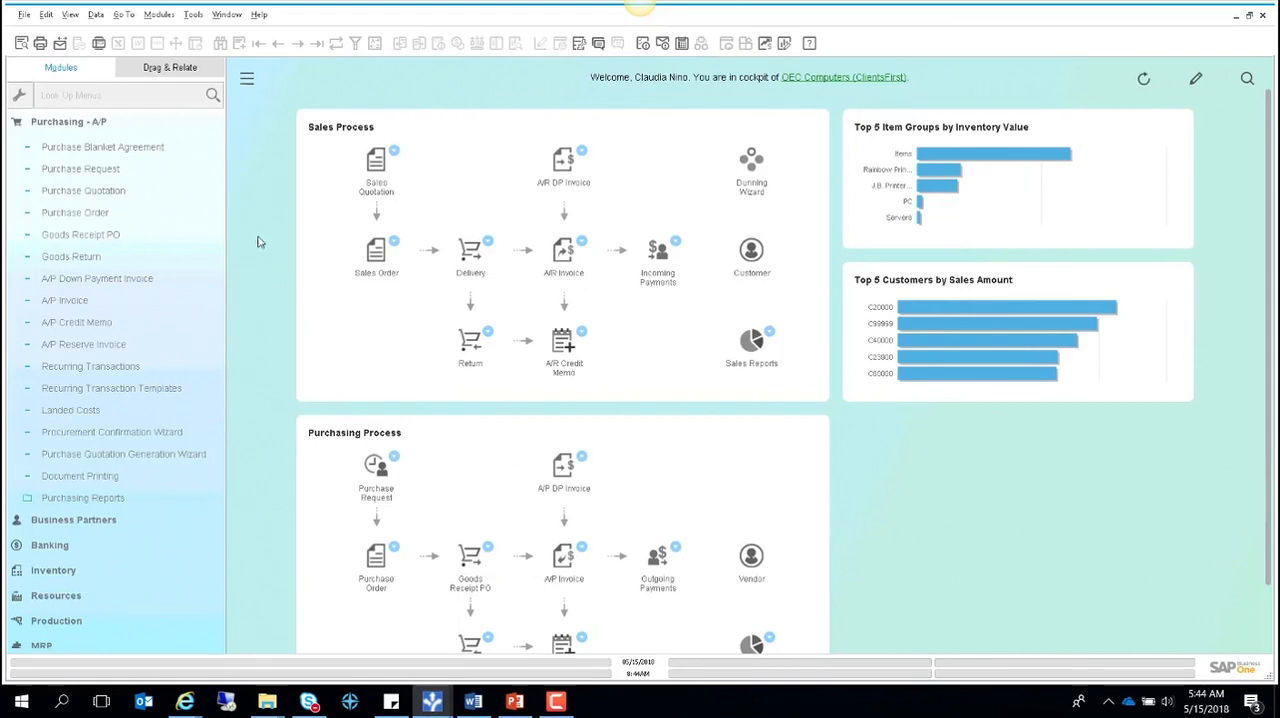
- Open the Depreciation Run for fixed assets in the Financials module
click(68, 121)
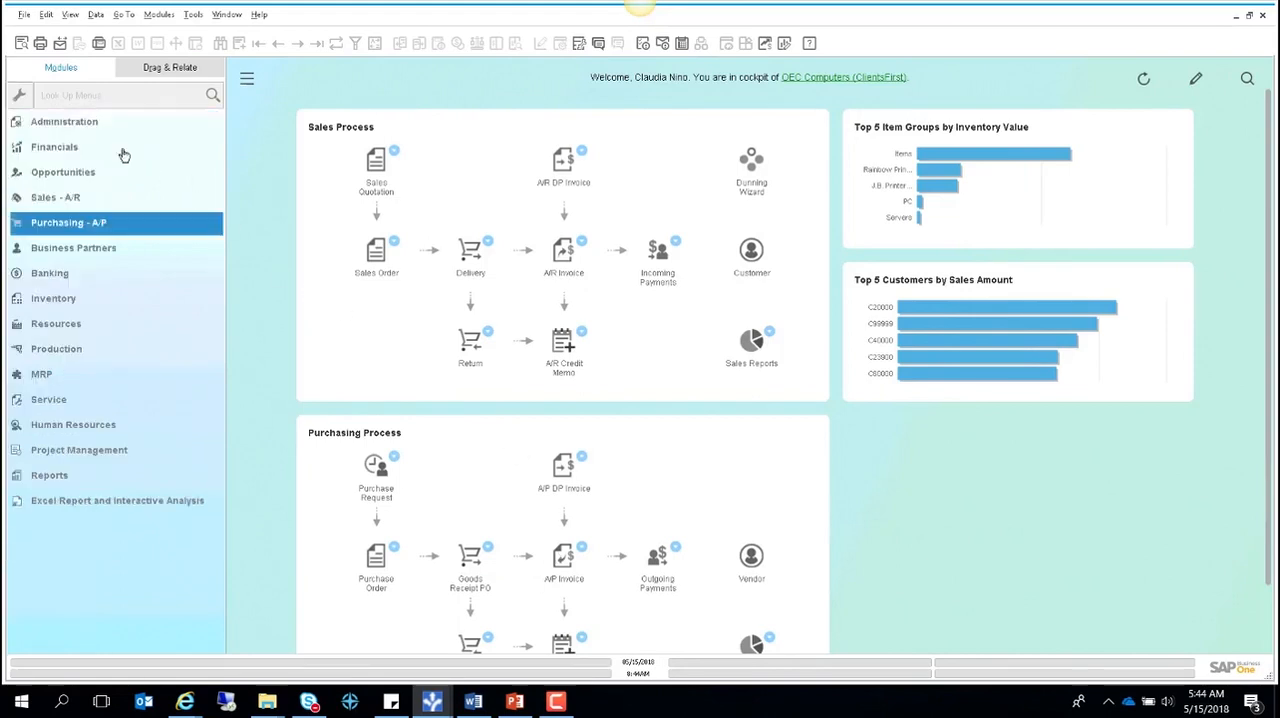
click(70, 150)
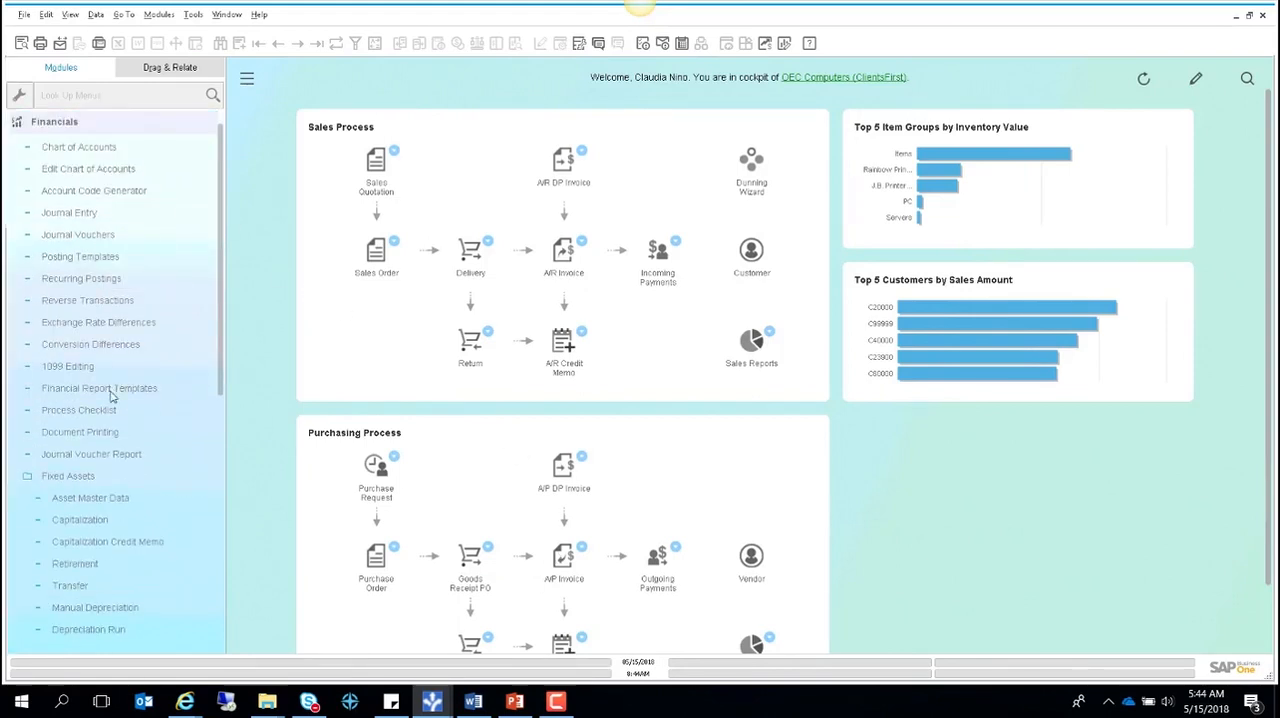
click(106, 472)
scroll(100, 451, down, 2)
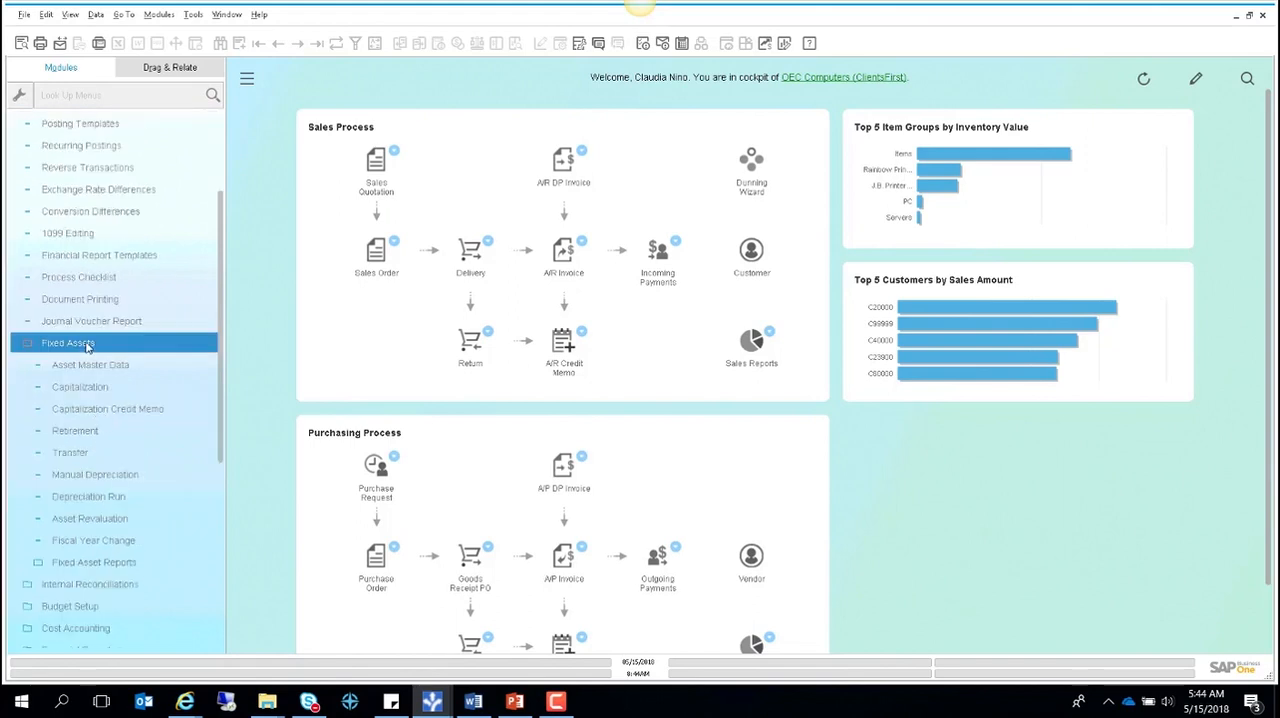
click(108, 497)
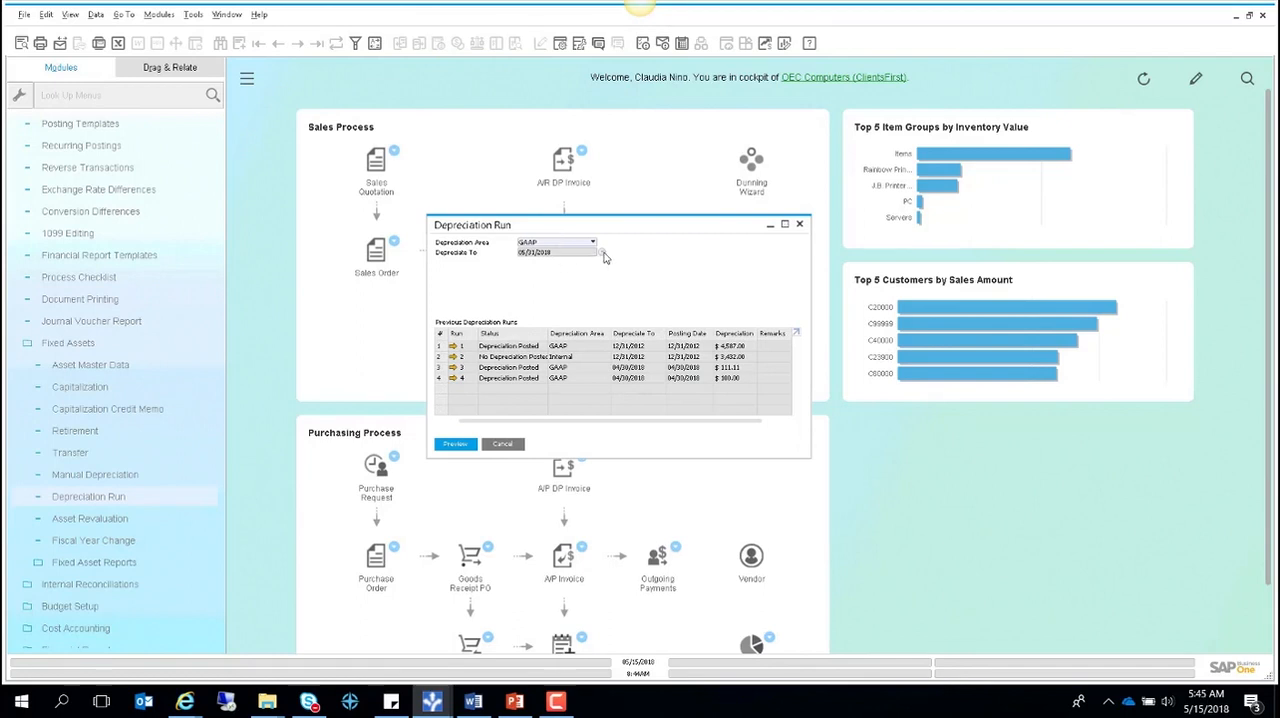
- Set the GAAP depreciation run to depreciate up to posting period 2018-04
click(602, 255)
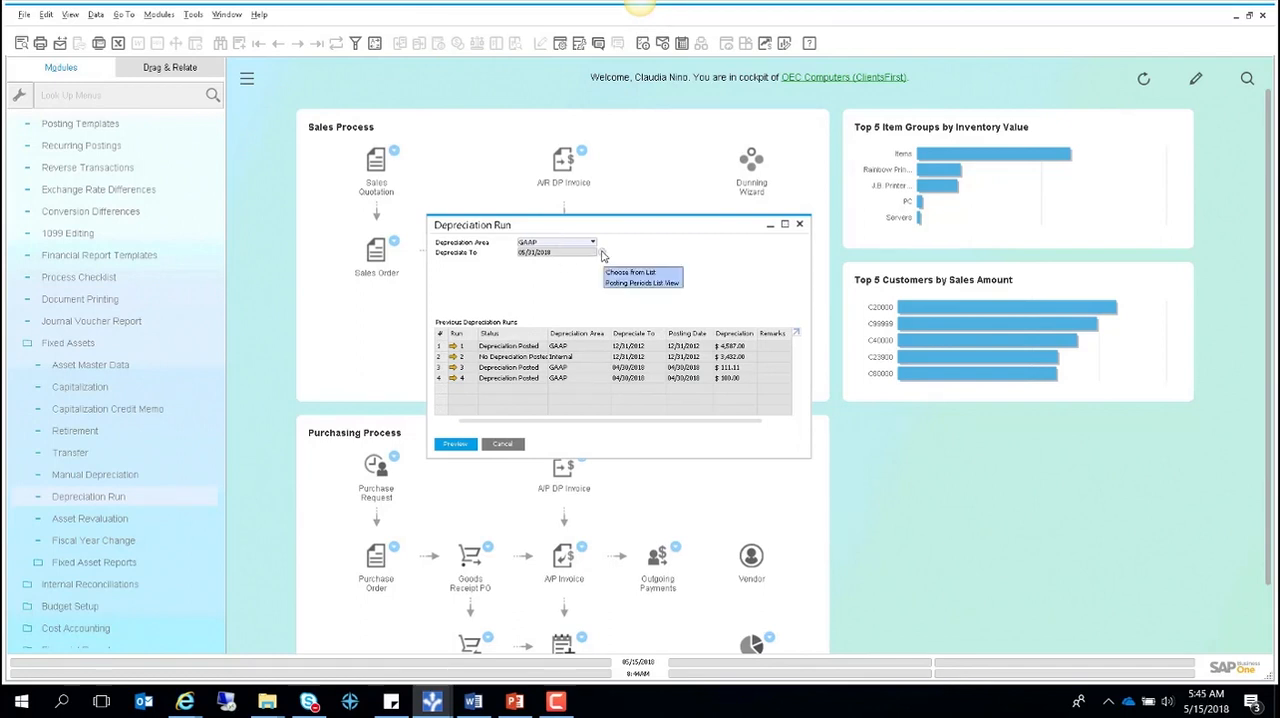
click(612, 272)
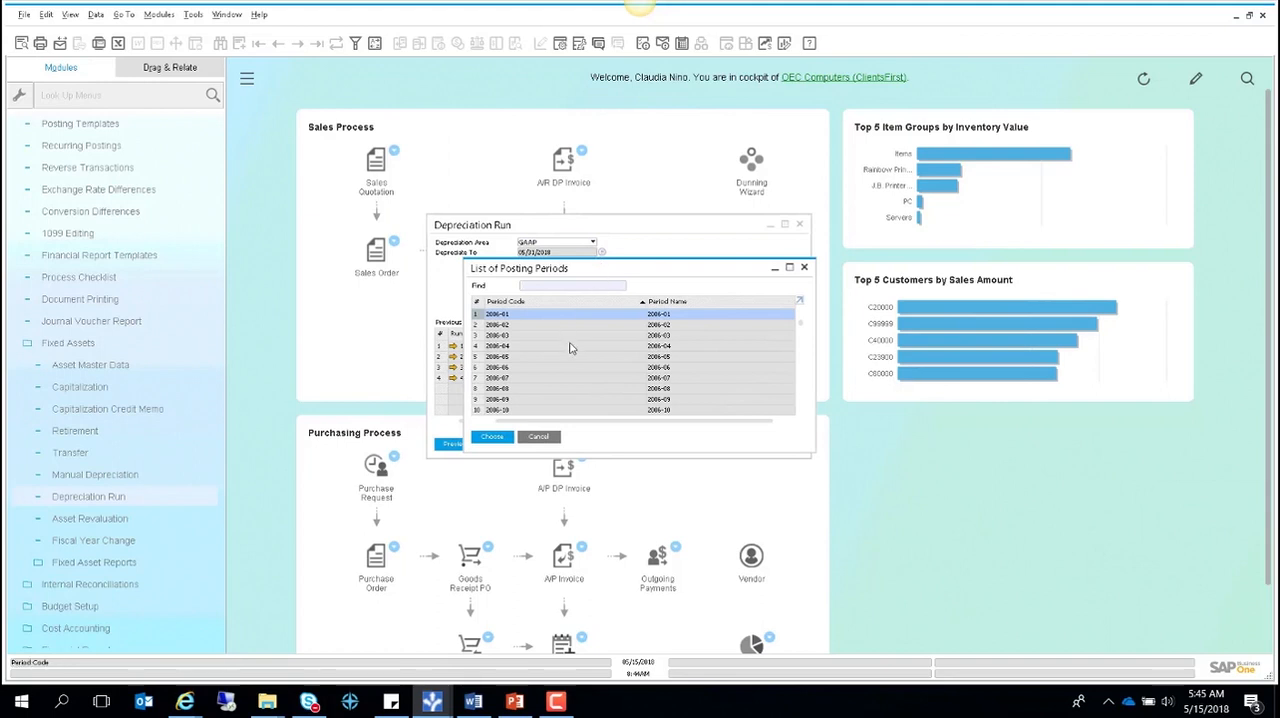
text(2018-)
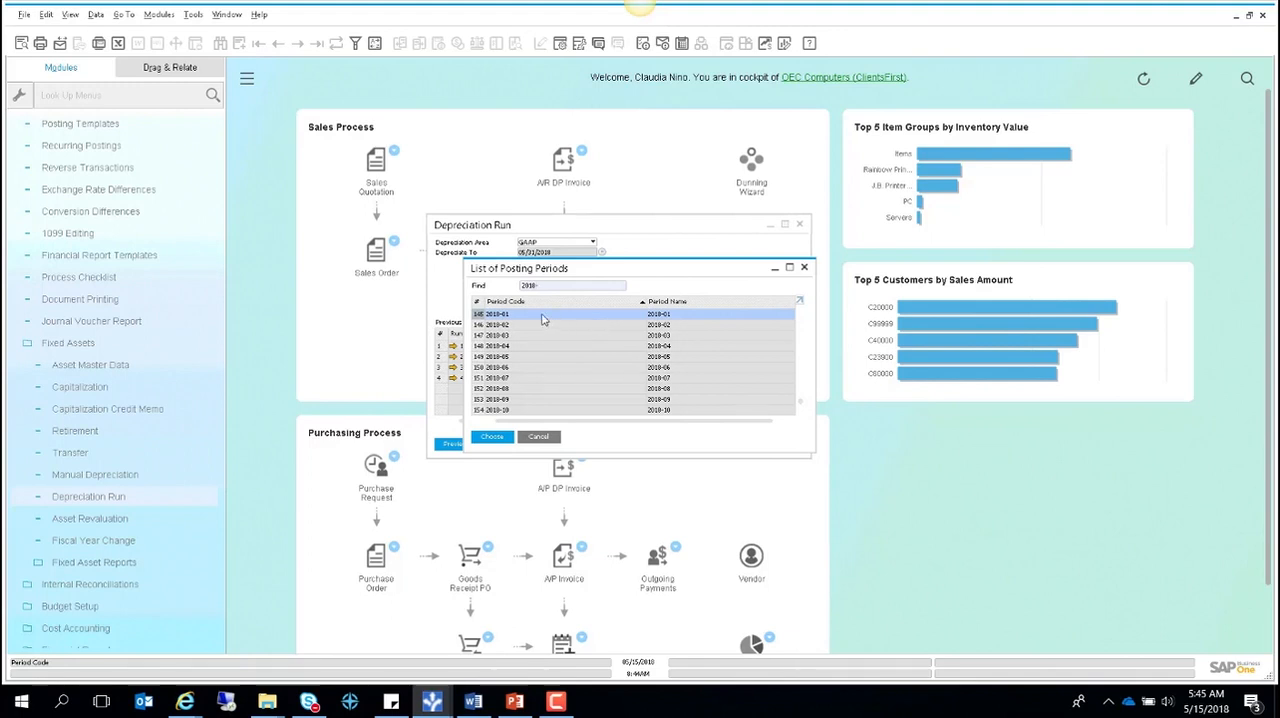
click(513, 346)
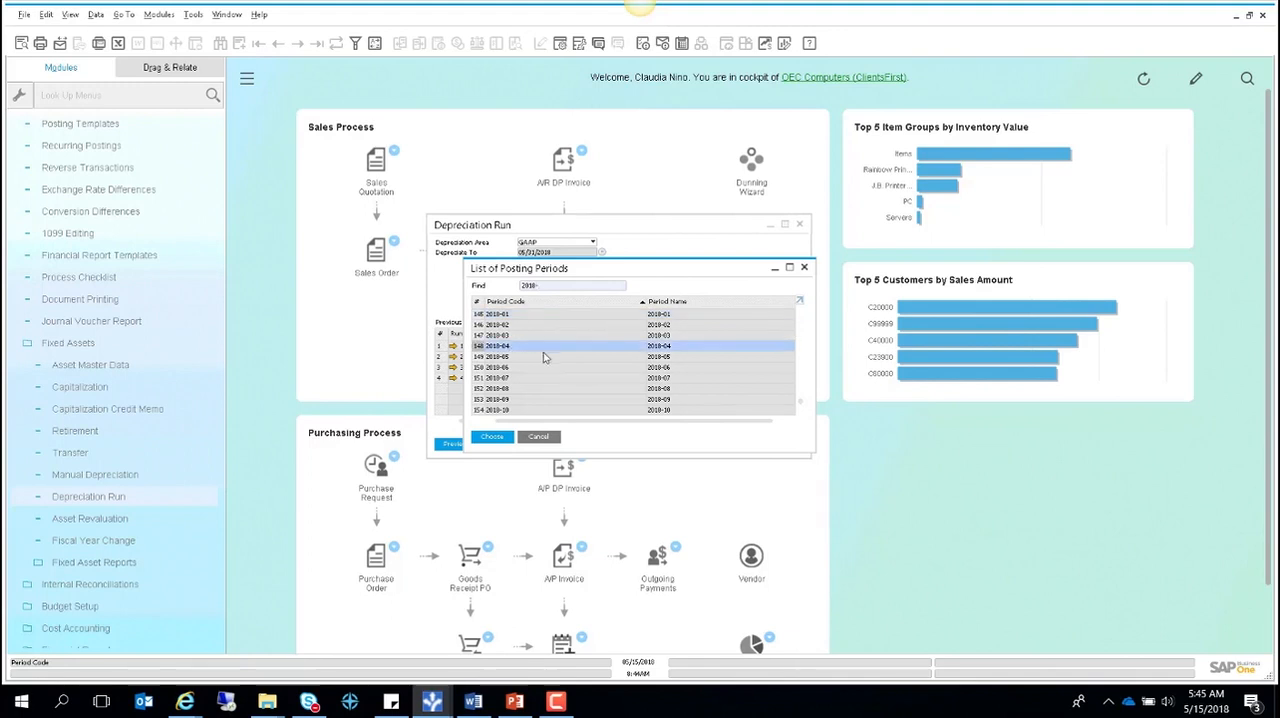
click(492, 437)
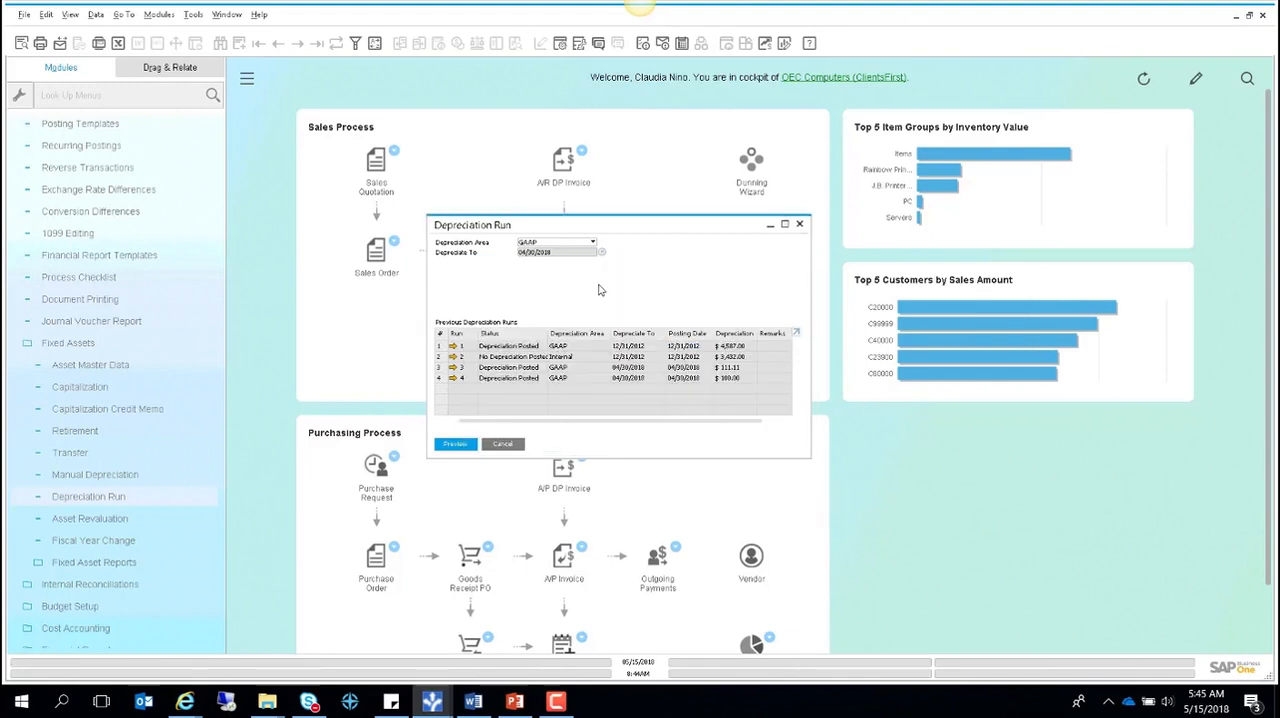
- Preview the depreciation run and fit the preview table's column widths to their contents
click(455, 444)
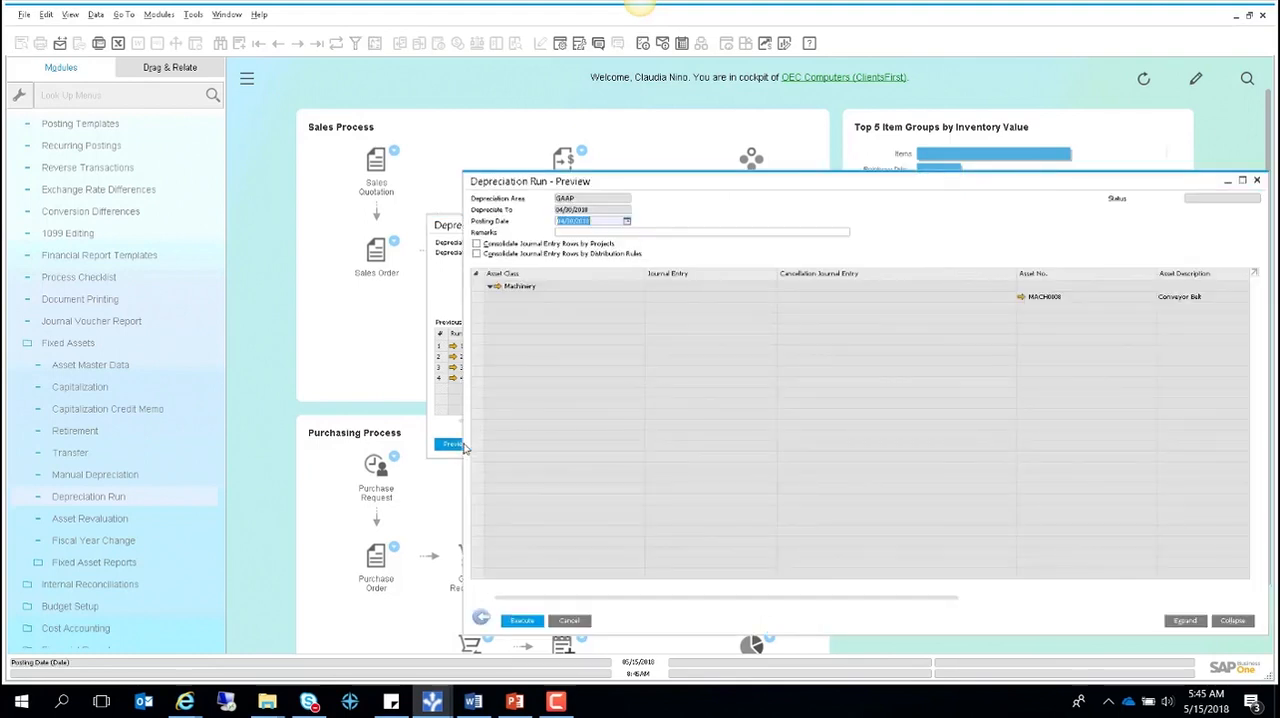
drag(659, 181, 508, 126)
click(70, 15)
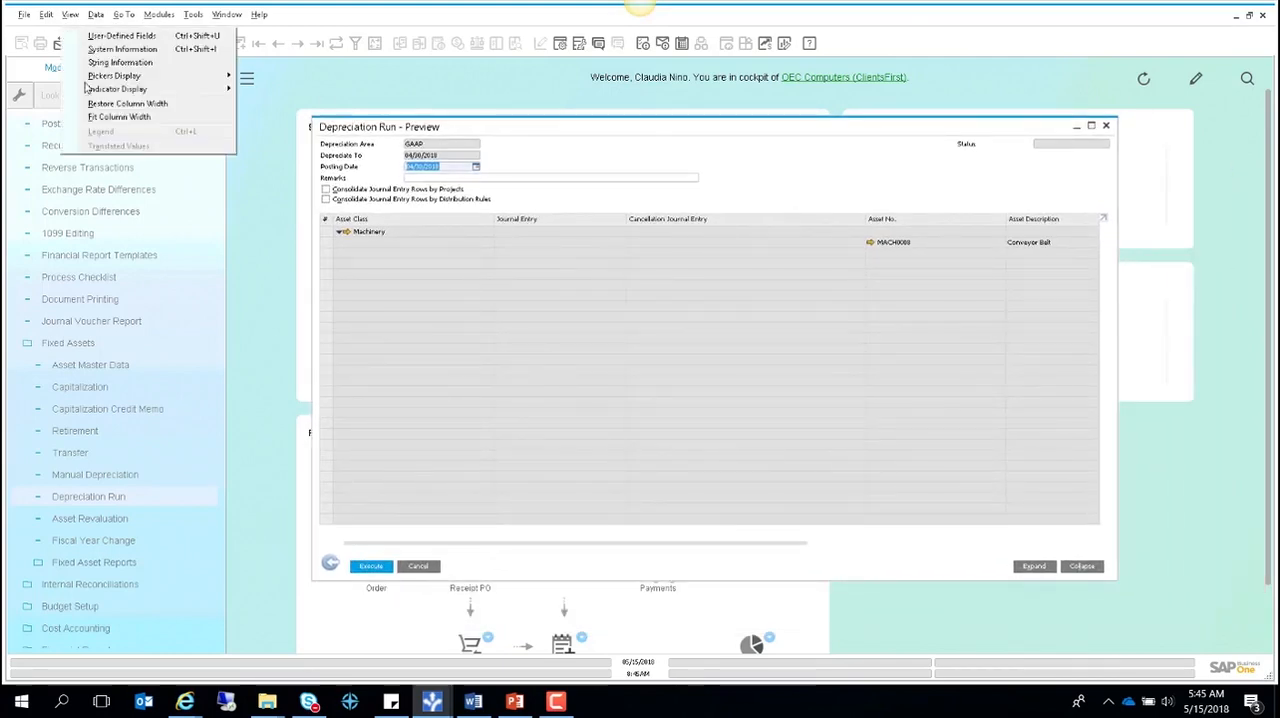
click(112, 116)
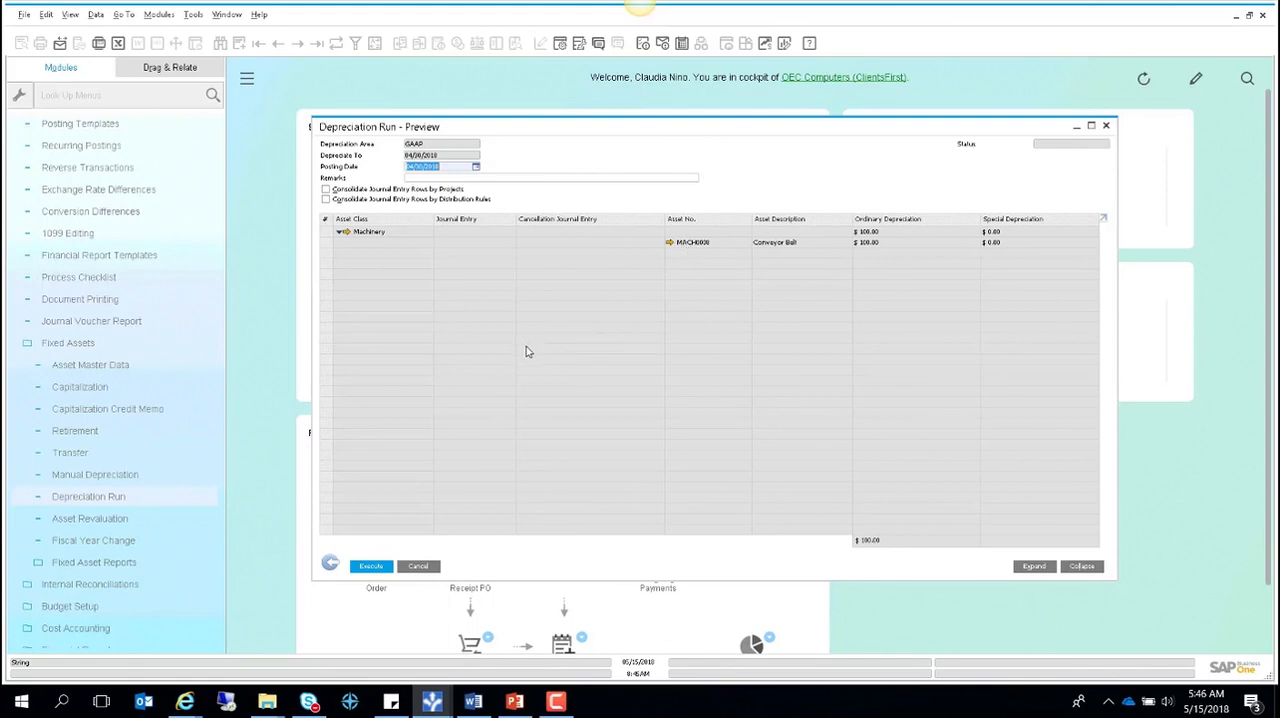
- Execute the previewed GAAP depreciation run and confirm its start
right_click(372, 569)
click(372, 567)
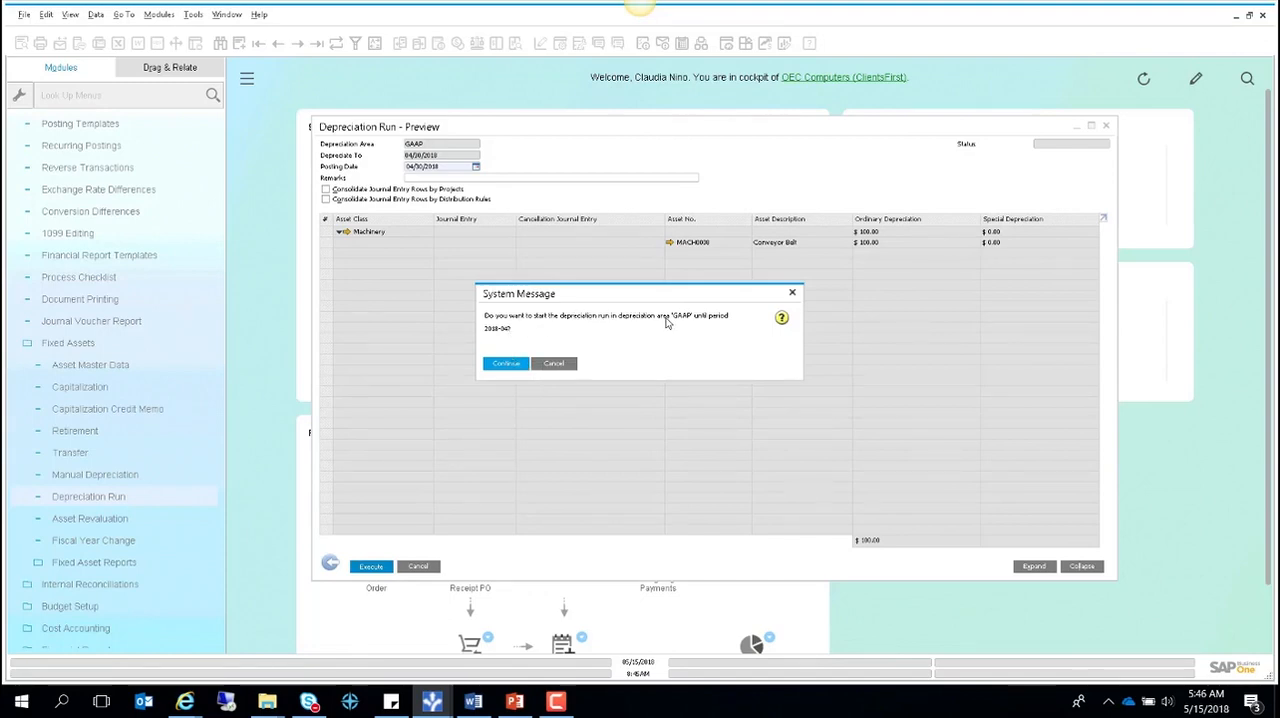
click(505, 364)
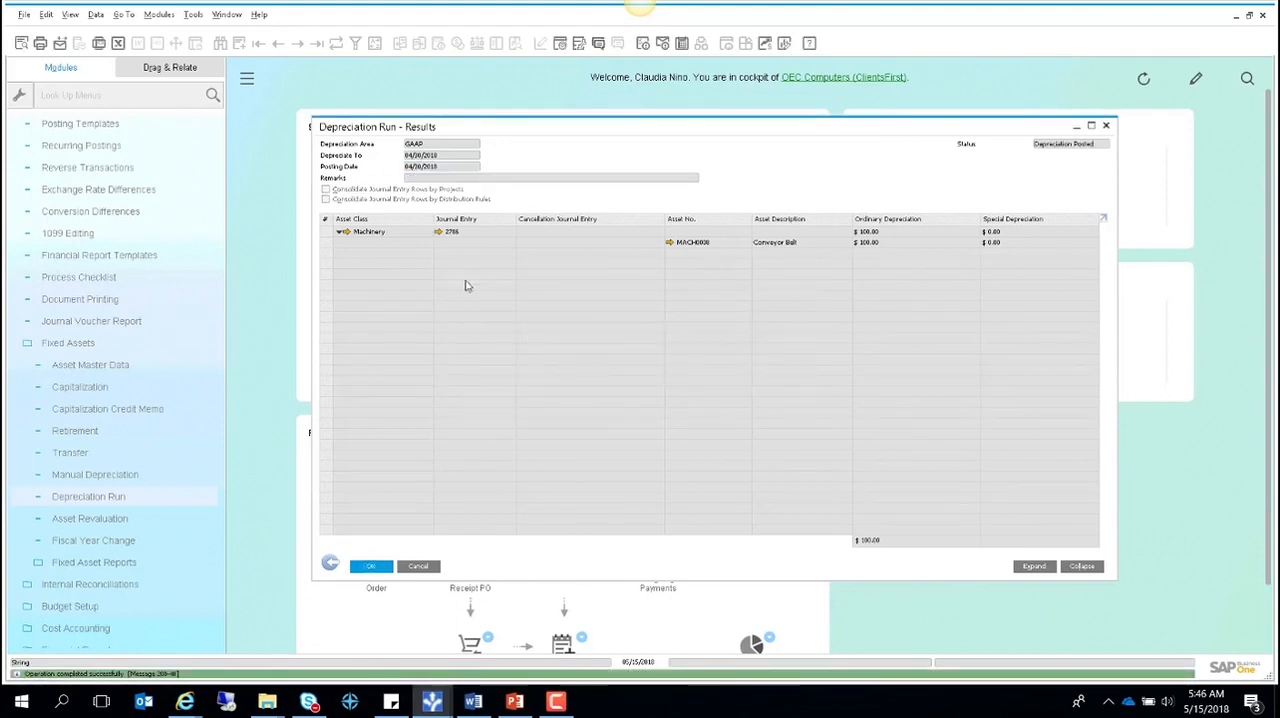
- Examine the journal entry posted by the depreciation run for the Machinery class, and close the entry
click(440, 232)
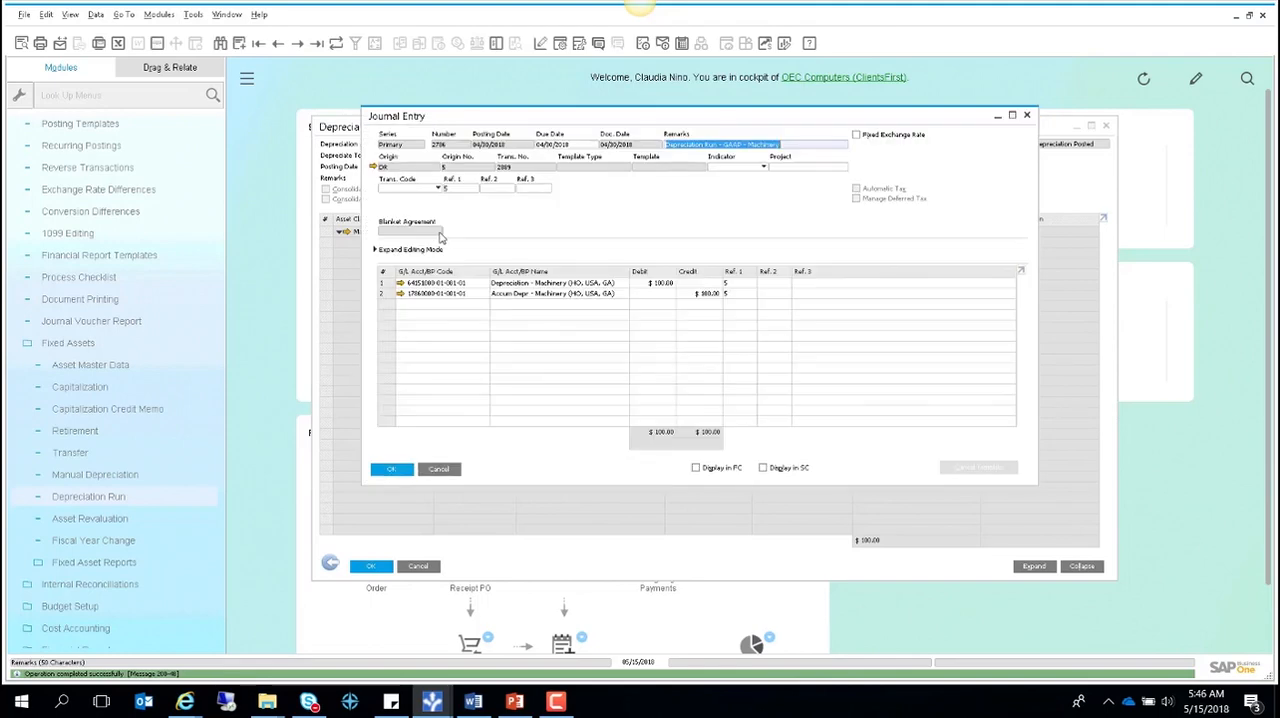
drag(537, 120, 575, 178)
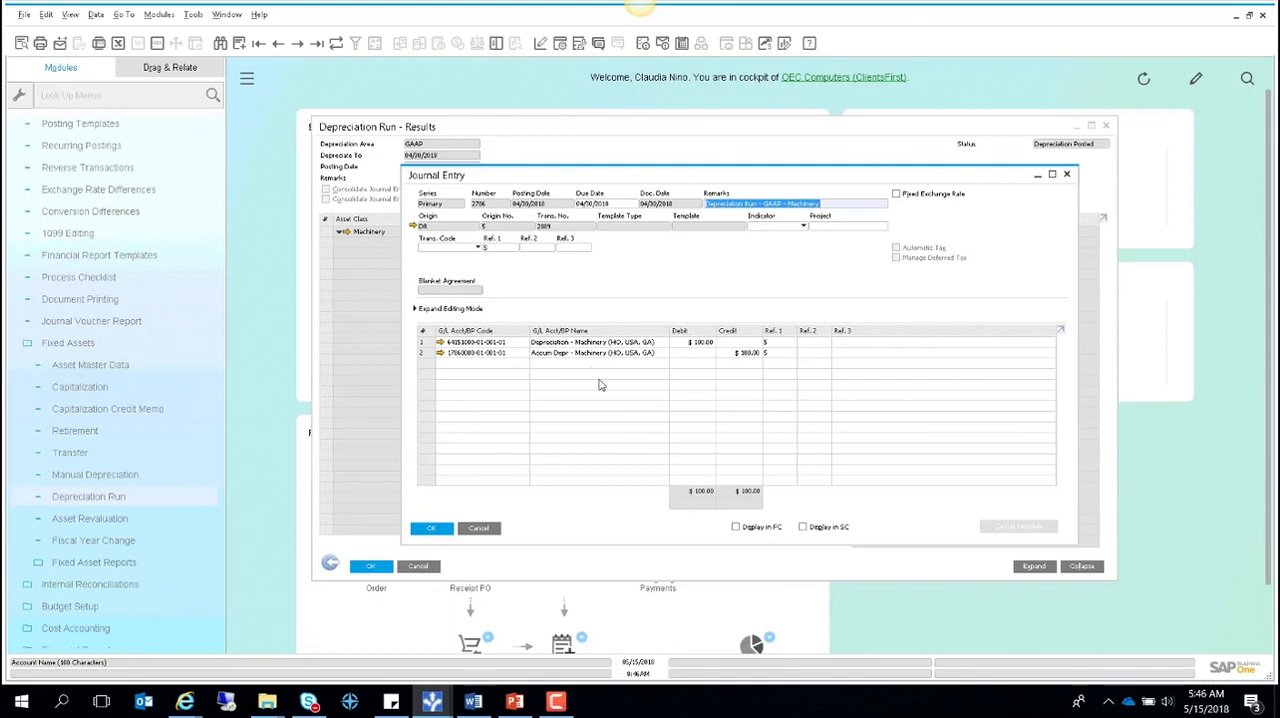
click(479, 529)
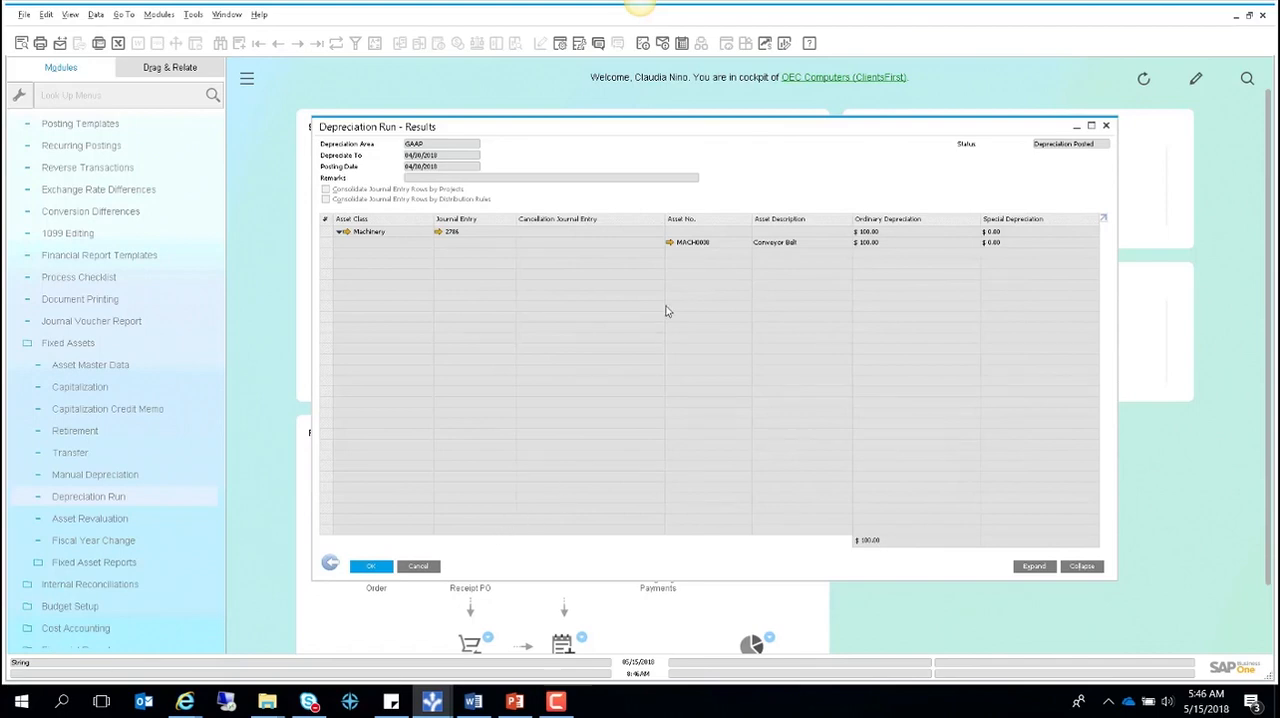
- Examine the Conveyor Belt's fixed asset overview and its depreciation by period, and close all open windows
click(670, 243)
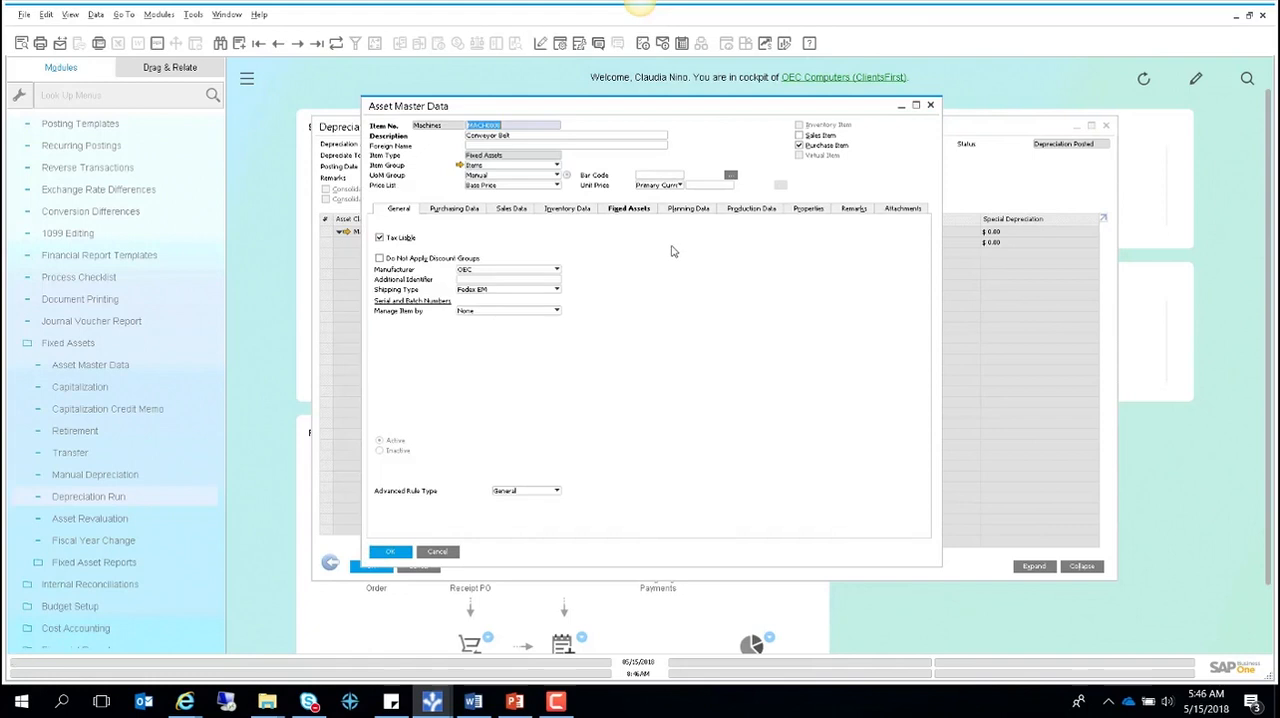
click(632, 208)
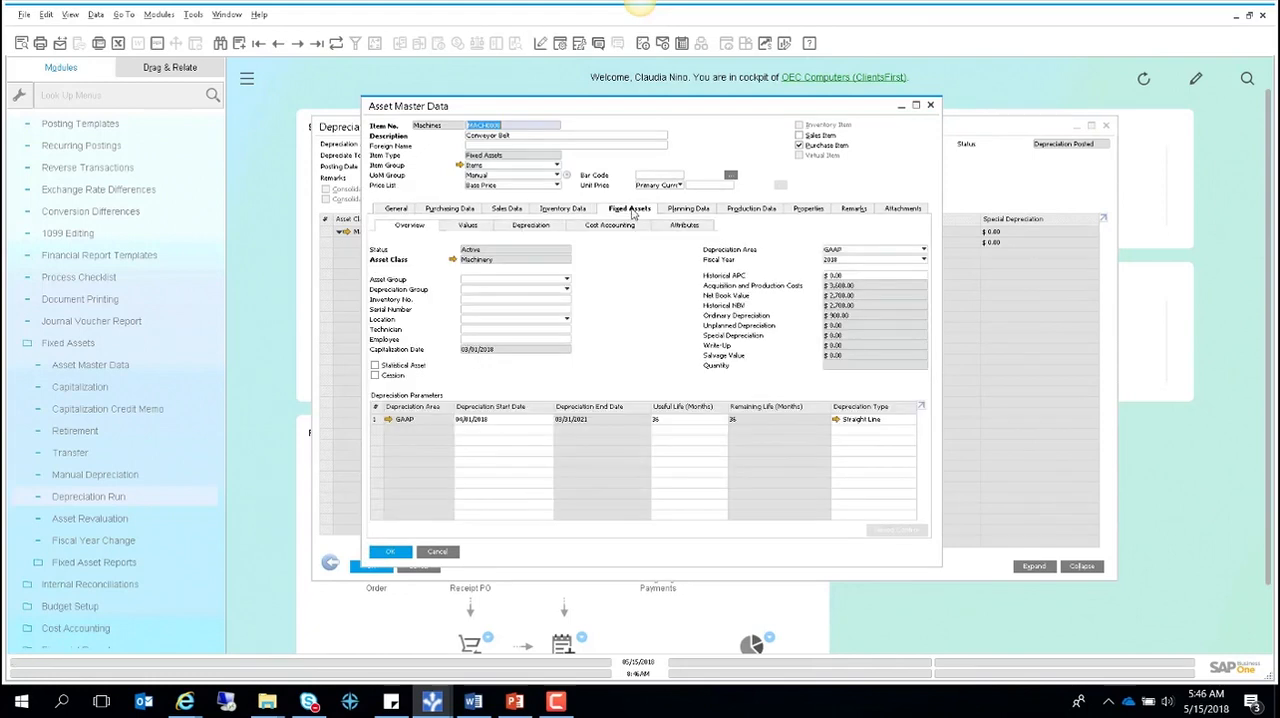
click(535, 226)
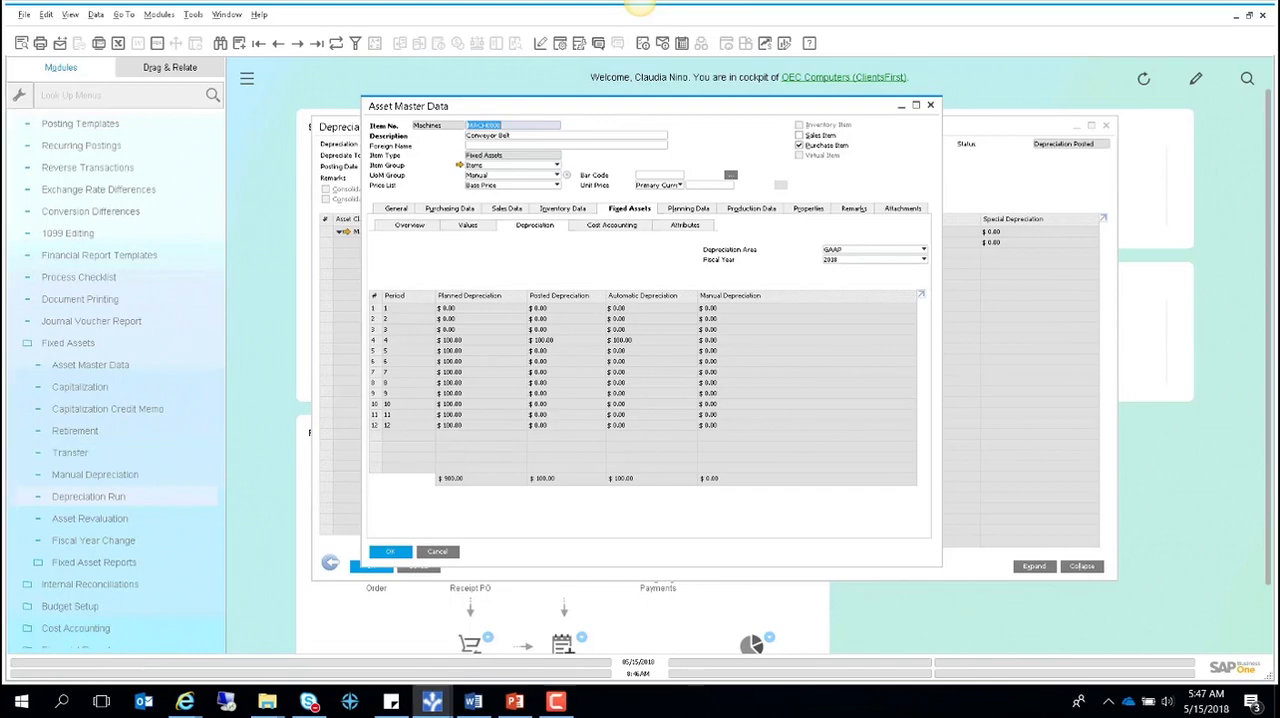
click(228, 16)
click(250, 49)
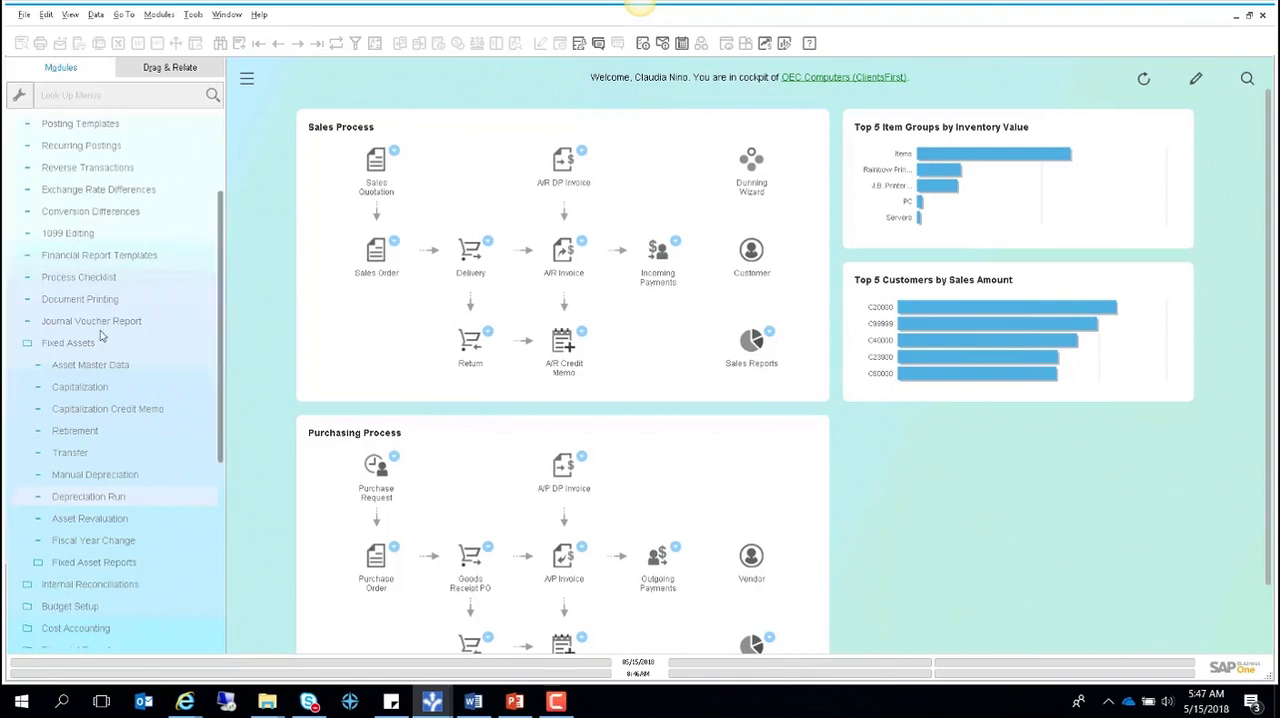
- Start a new fixed asset master record in the Machines series with the description Equipment Unit
click(192, 342)
click(90, 366)
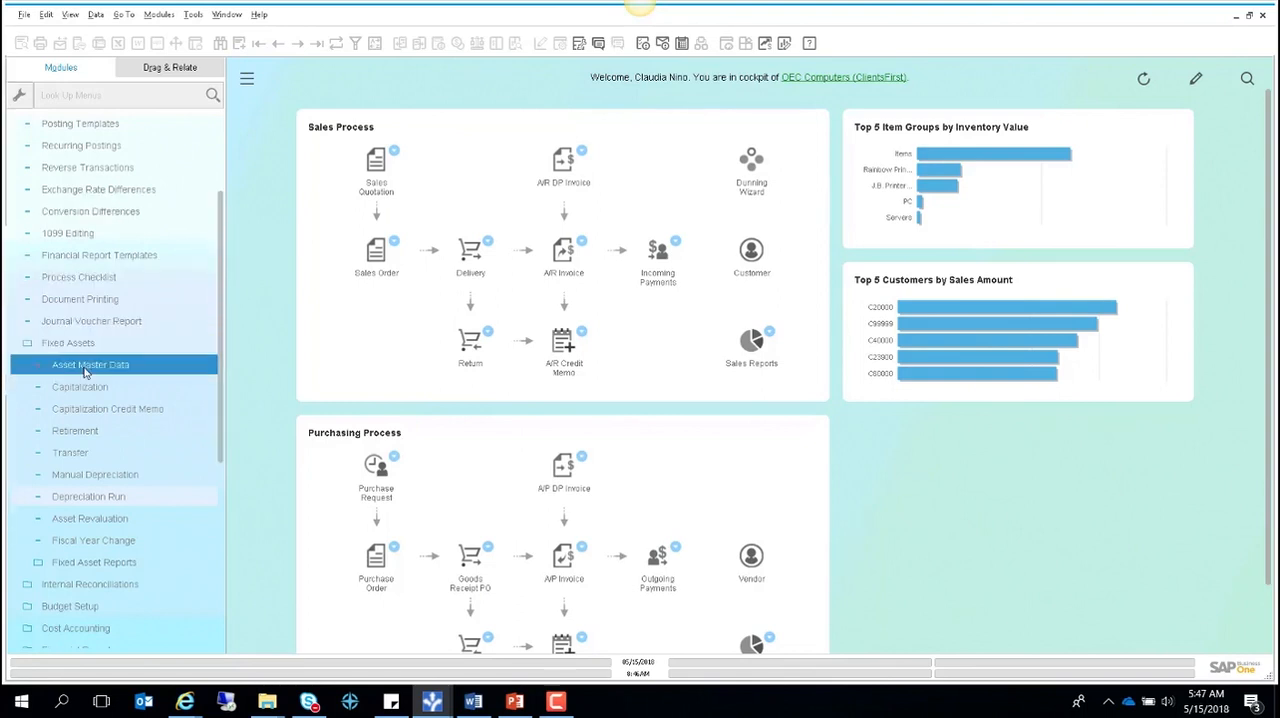
click(240, 45)
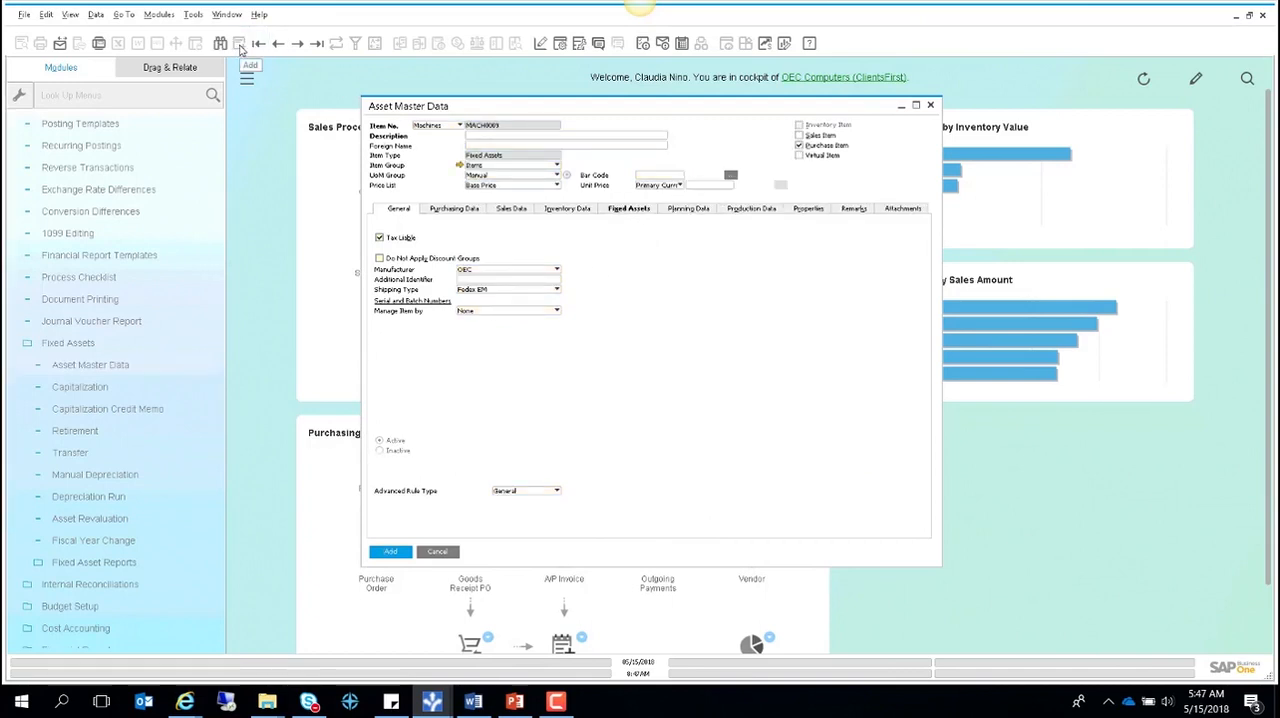
click(482, 140)
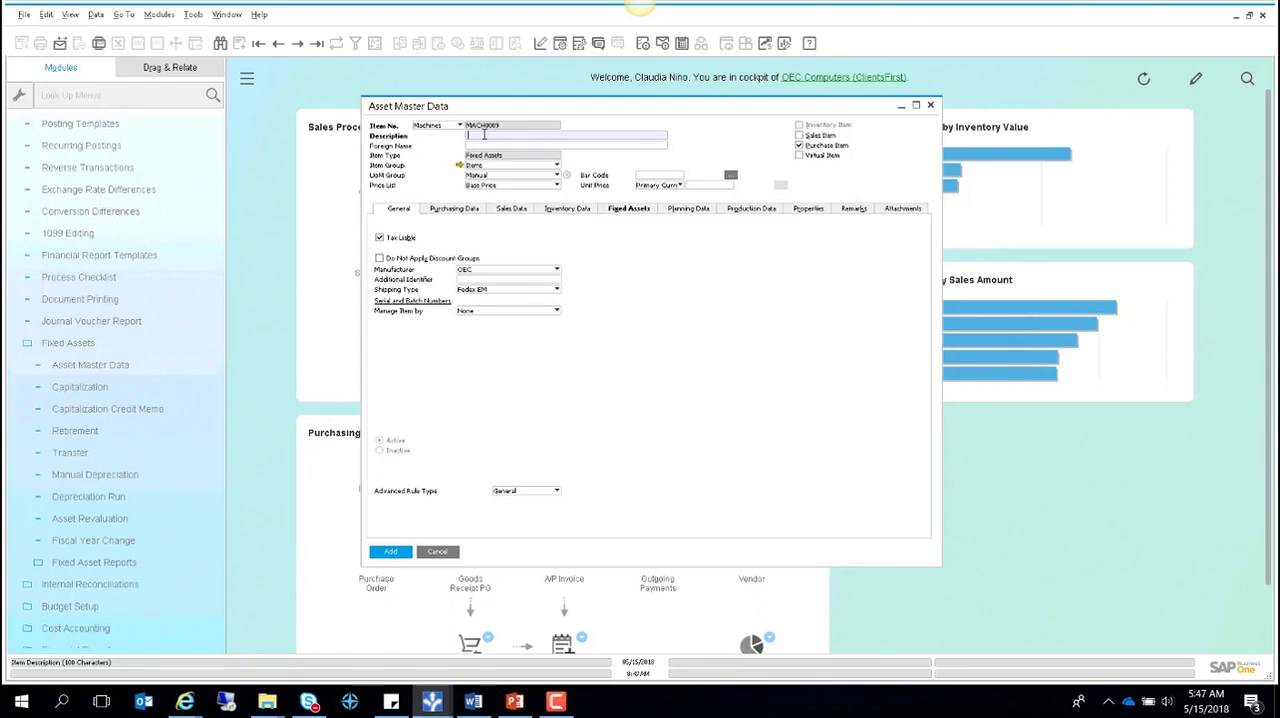
click(481, 126)
click(496, 135)
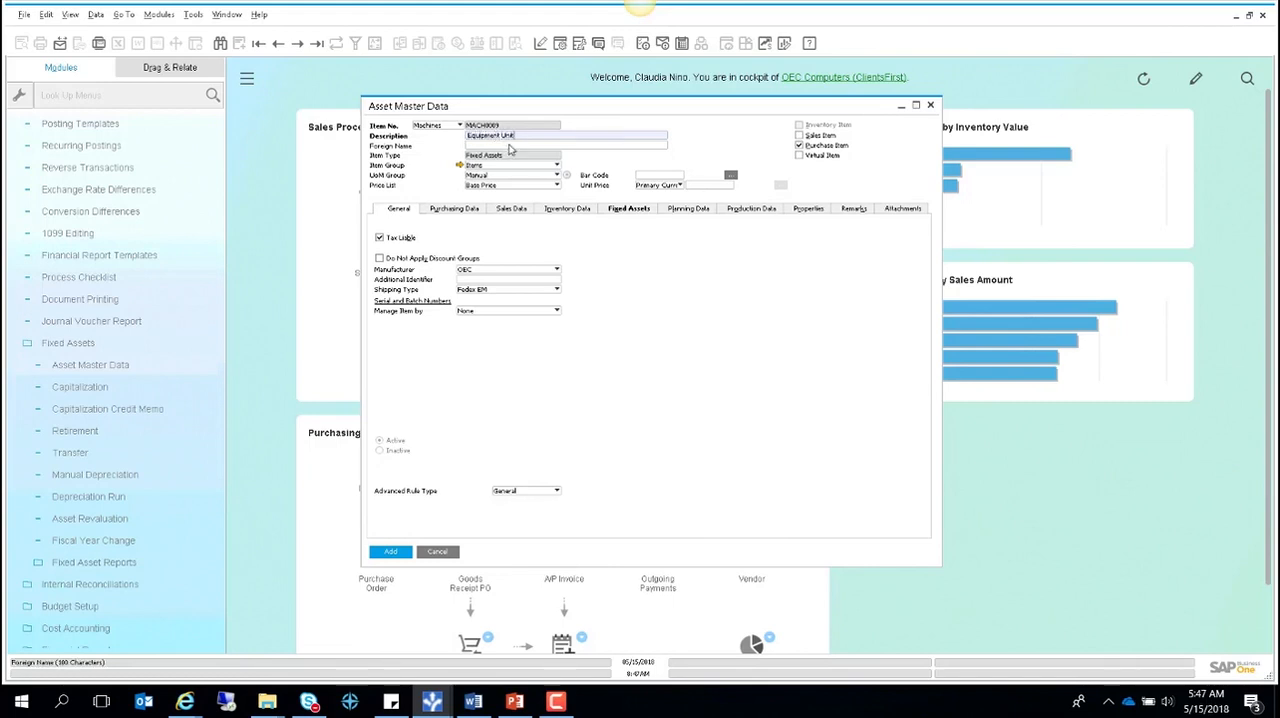
- Assign the Machinery asset class to the Equipment Unit in its fixed asset data
click(615, 213)
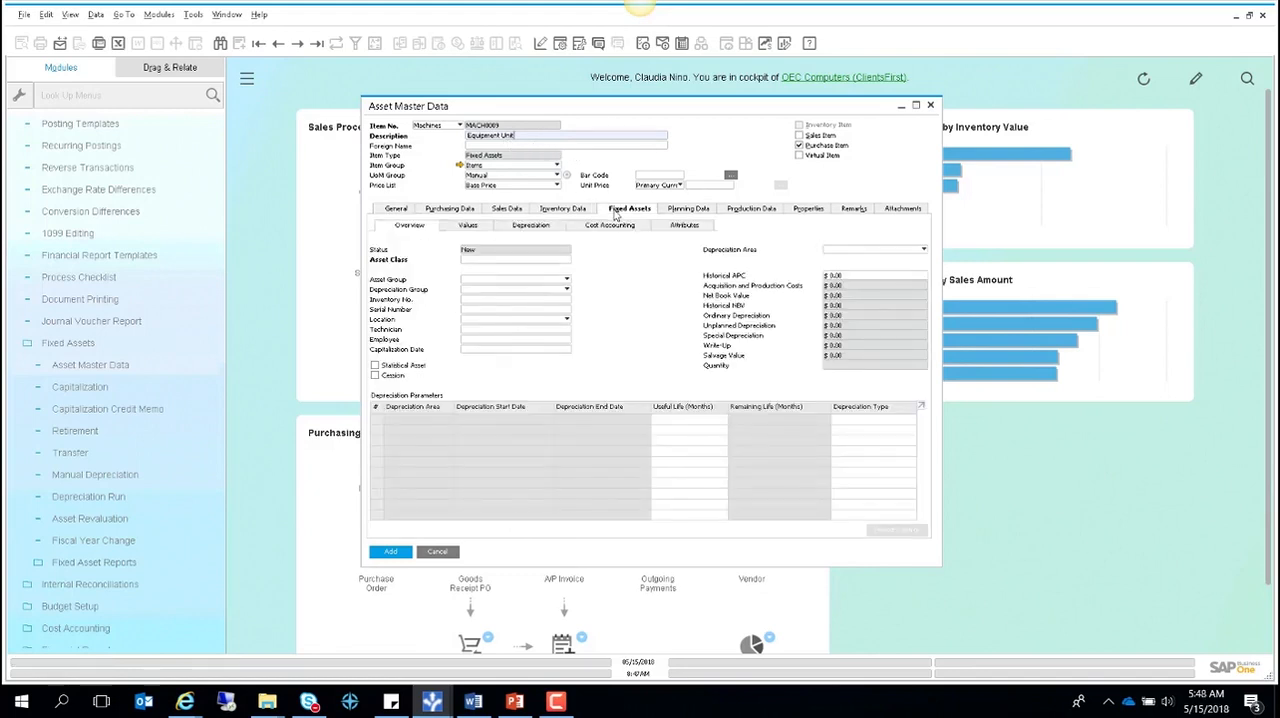
click(488, 261)
key(Tab)
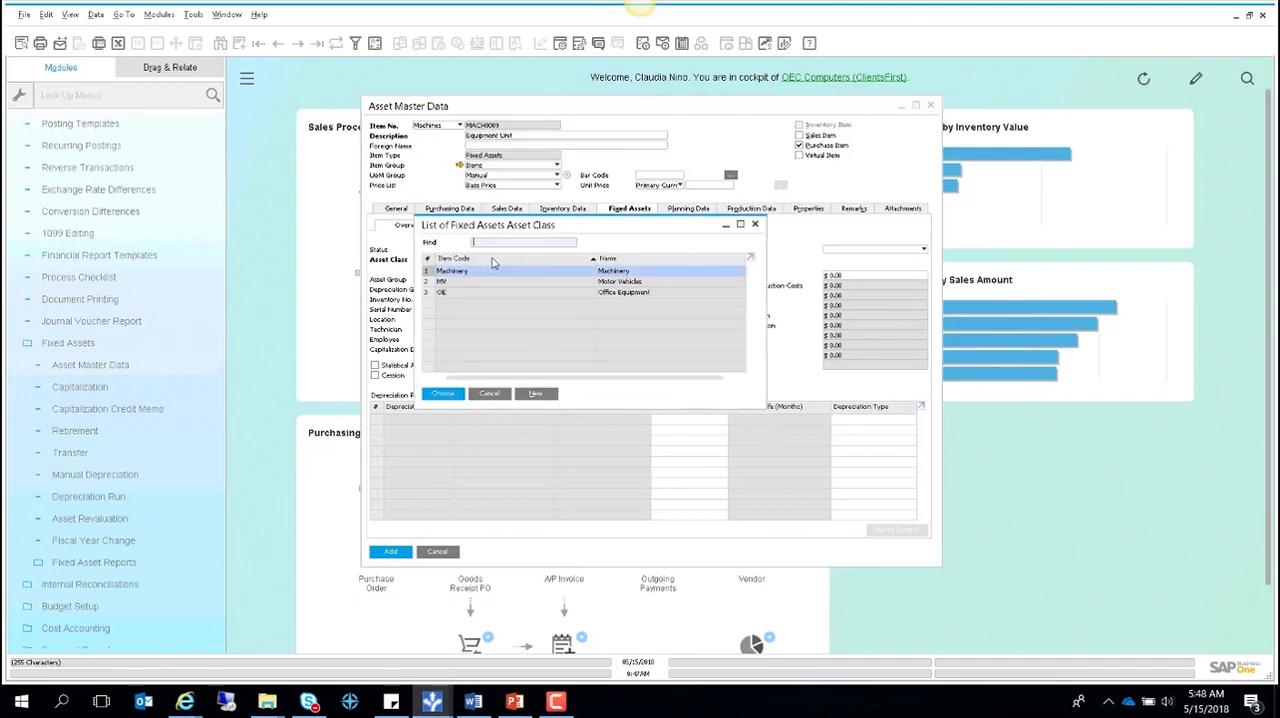
double_click(498, 269)
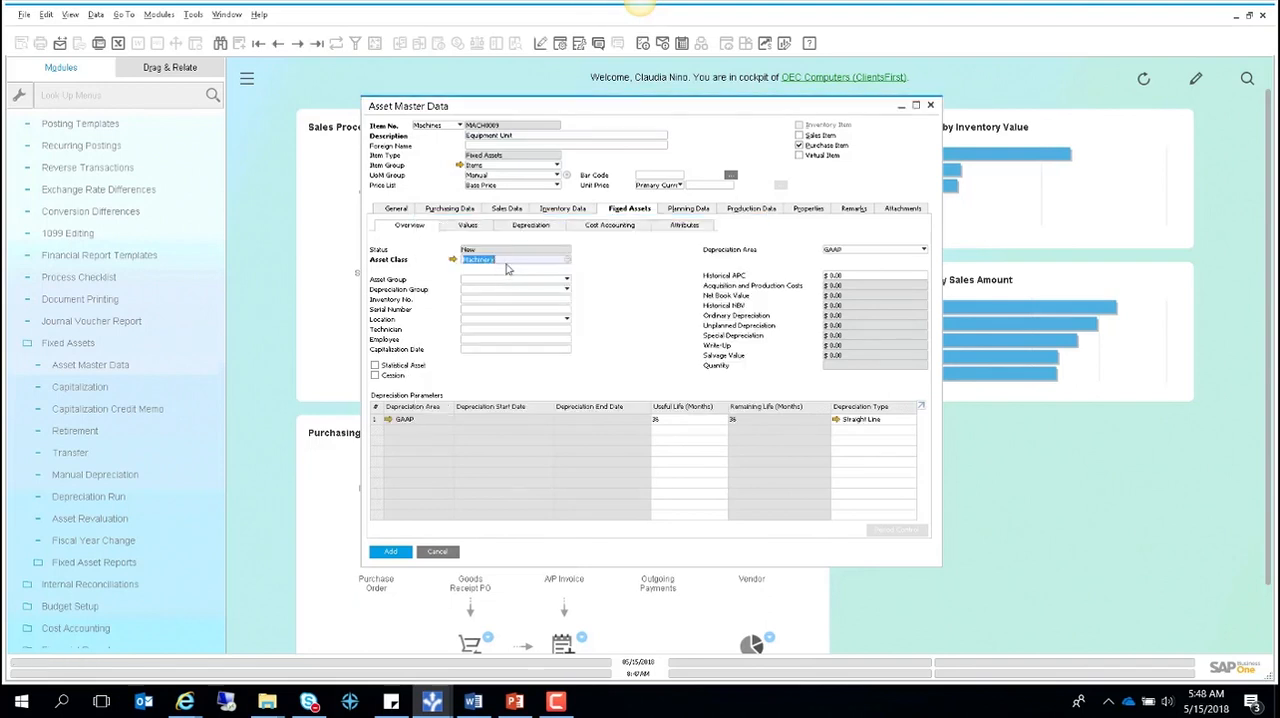
- Mark the Equipment Unit as a virtual item, add the record, and close the asset master data
click(799, 156)
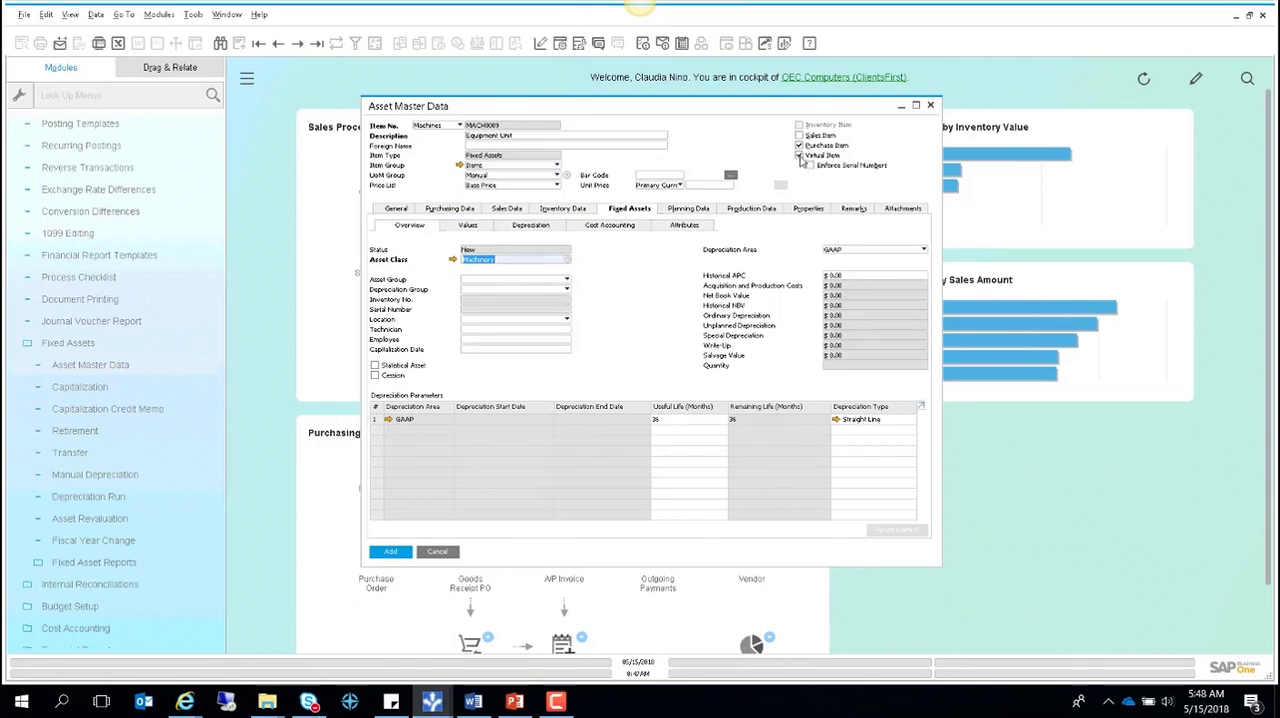
click(391, 553)
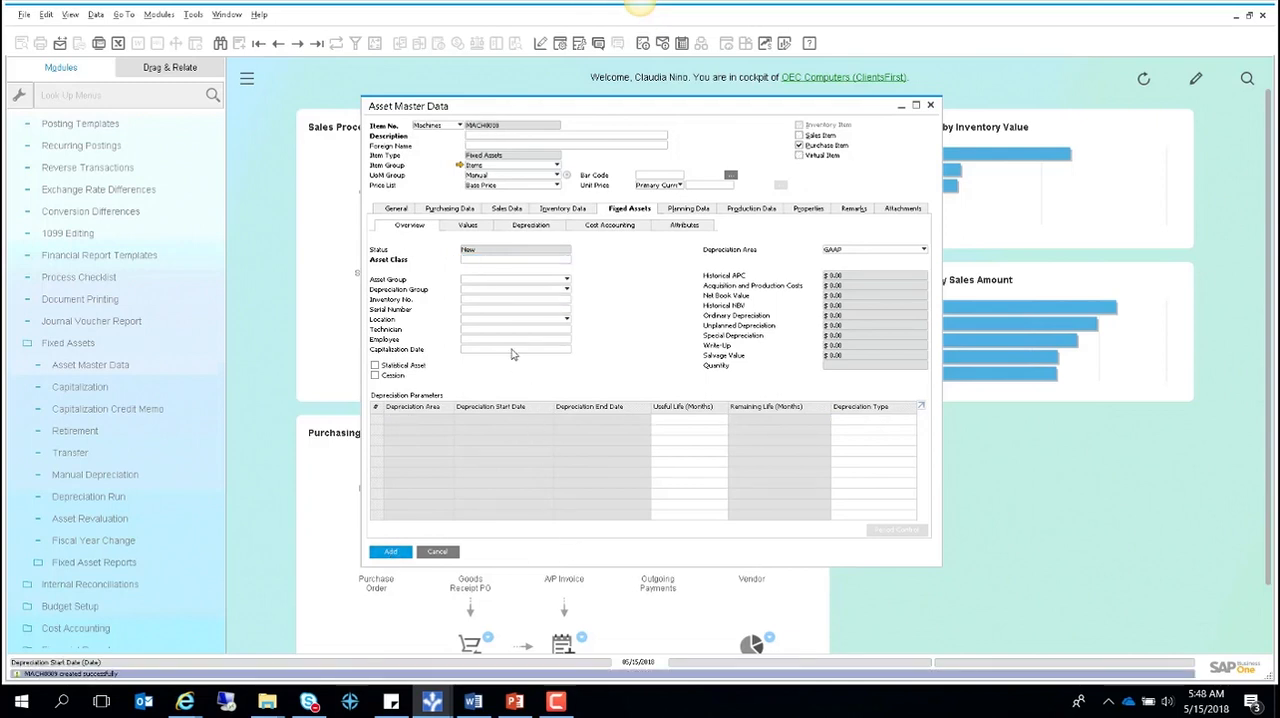
click(317, 45)
click(440, 552)
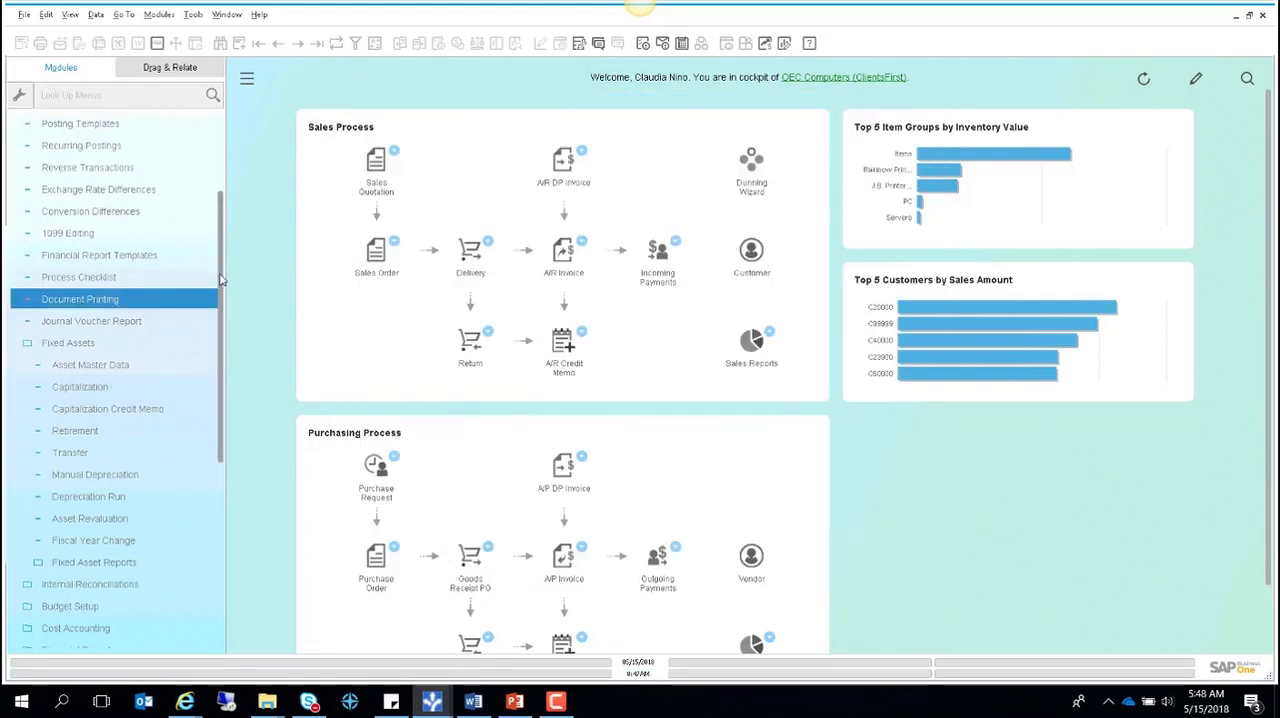
- Open a new A/P invoice from the Purchasing module
scroll(221, 281, up, 3)
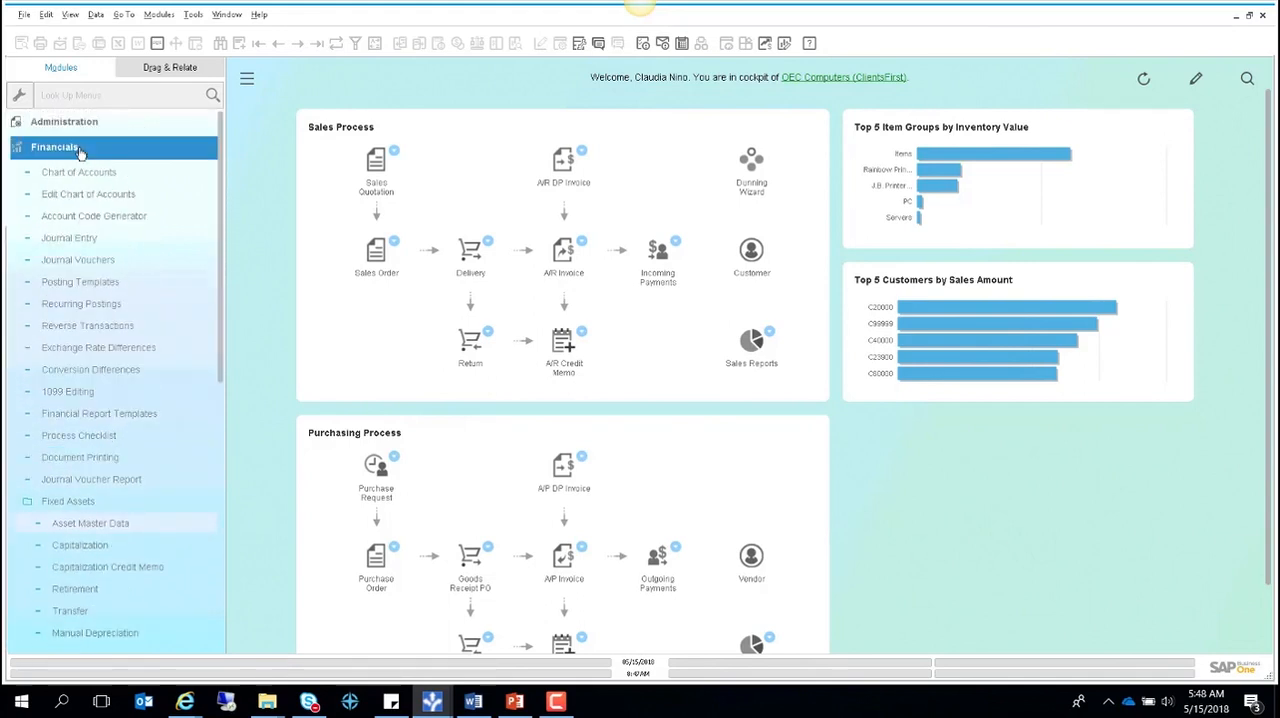
click(80, 150)
click(98, 222)
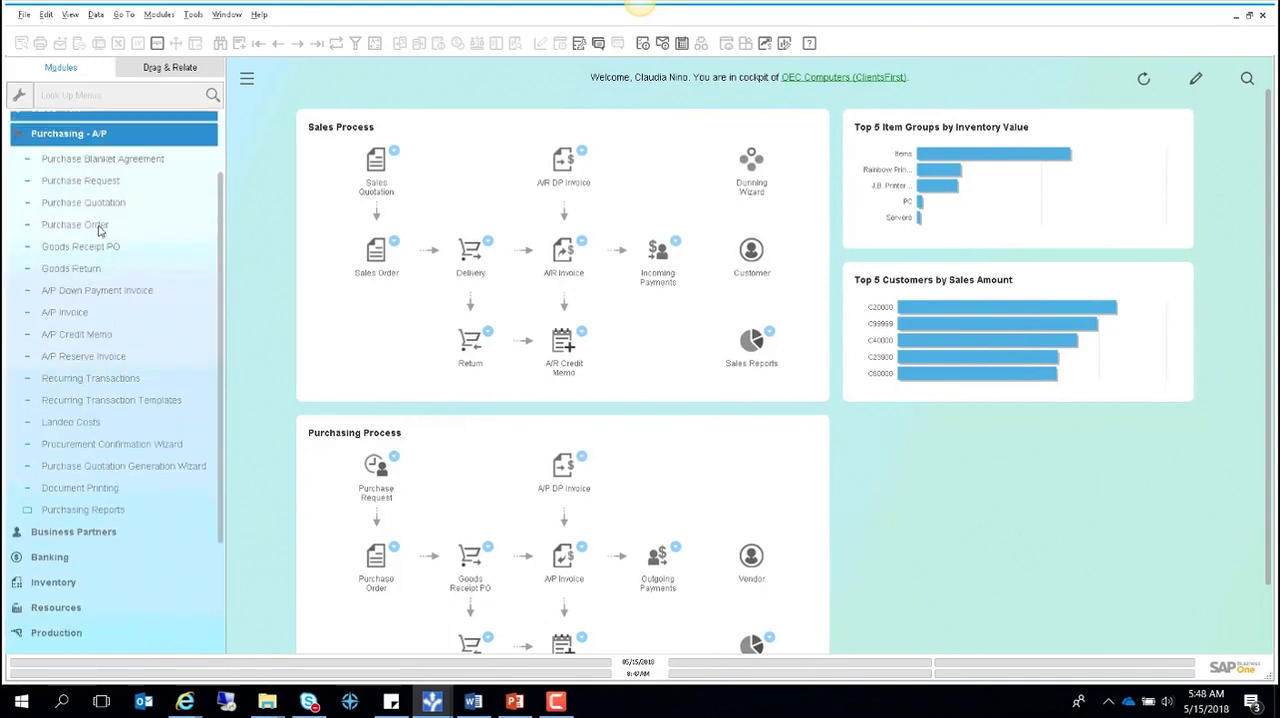
click(90, 303)
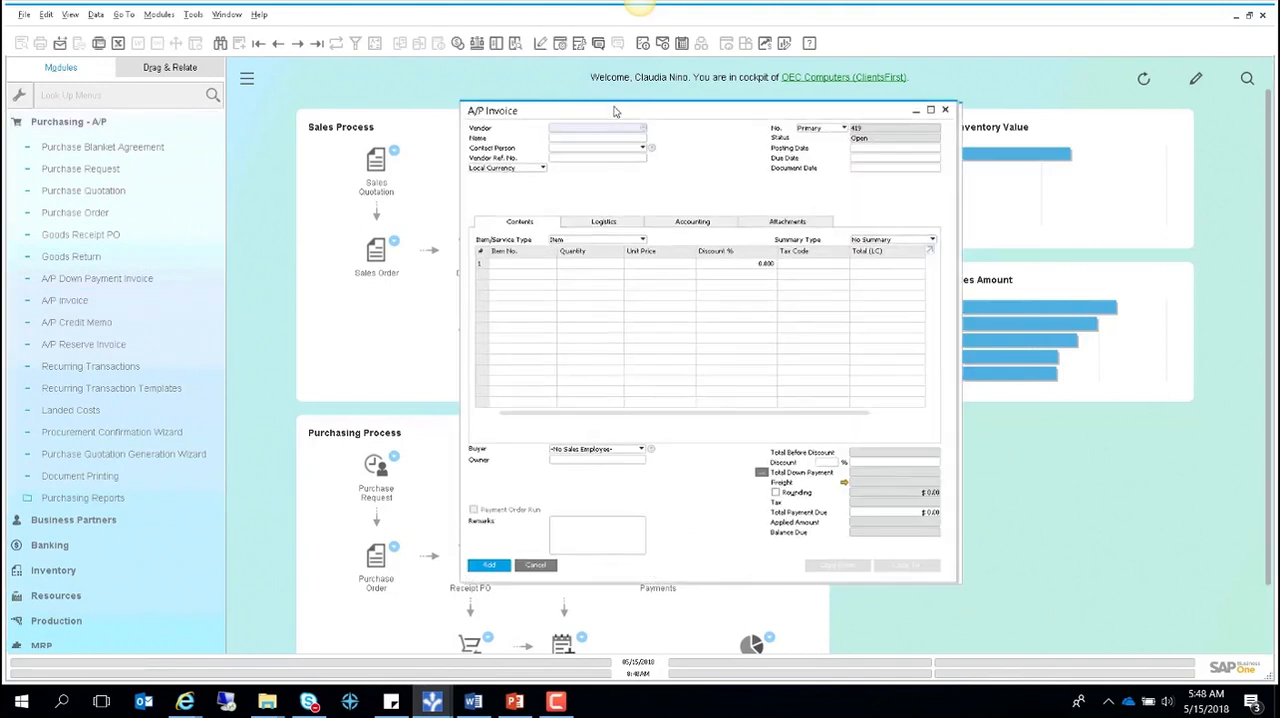
drag(615, 111, 547, 108)
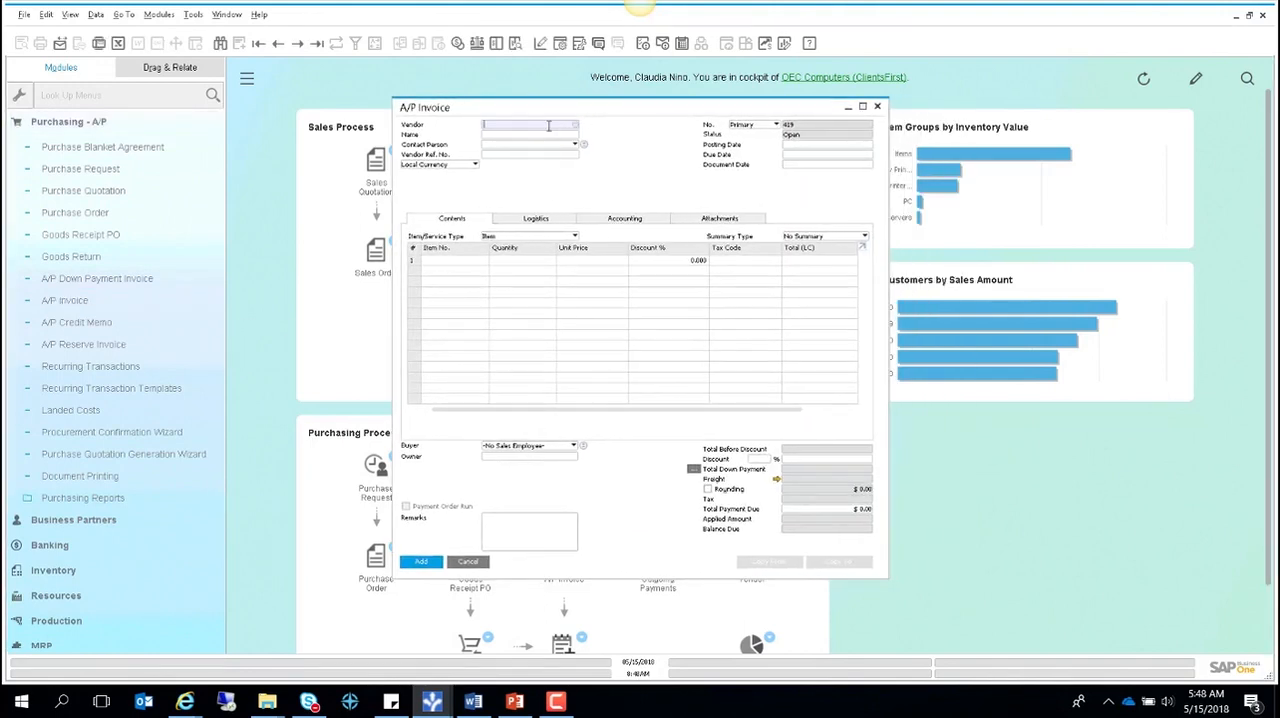
- Select A.M. Castle & Co as the invoice's vendor and set the posting date to 04/01/2018
key(Tab)
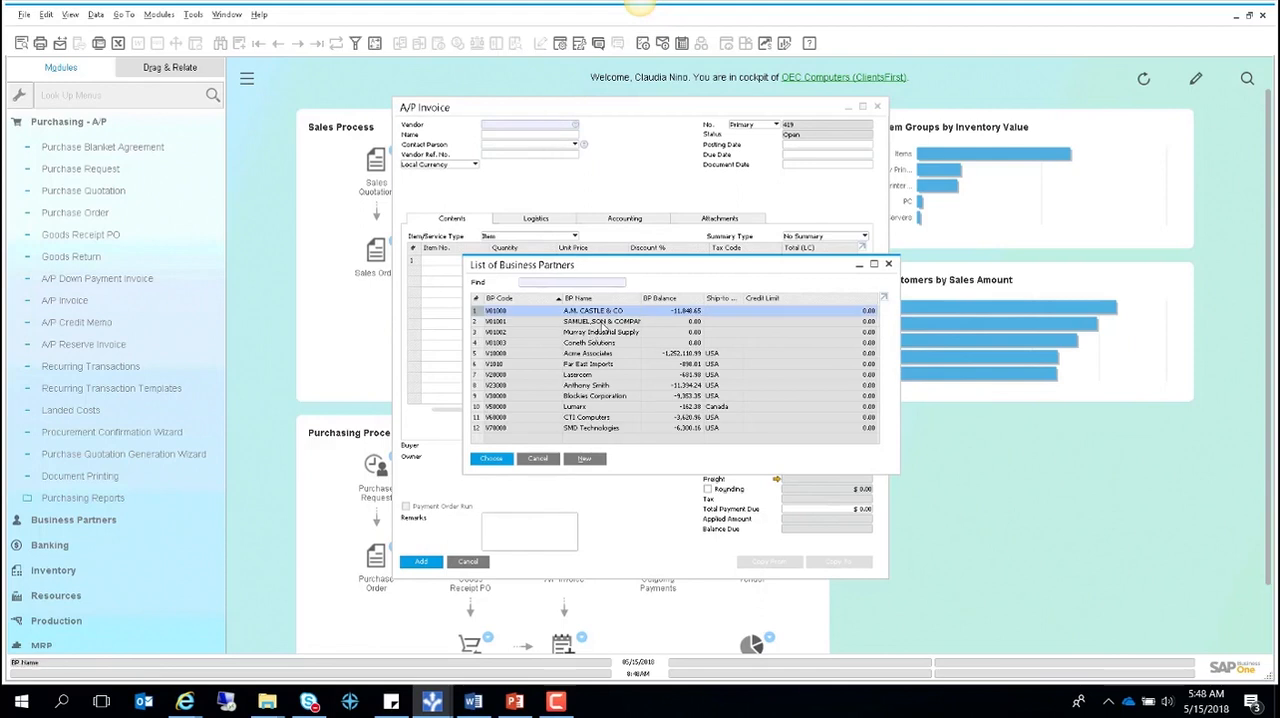
key(Return)
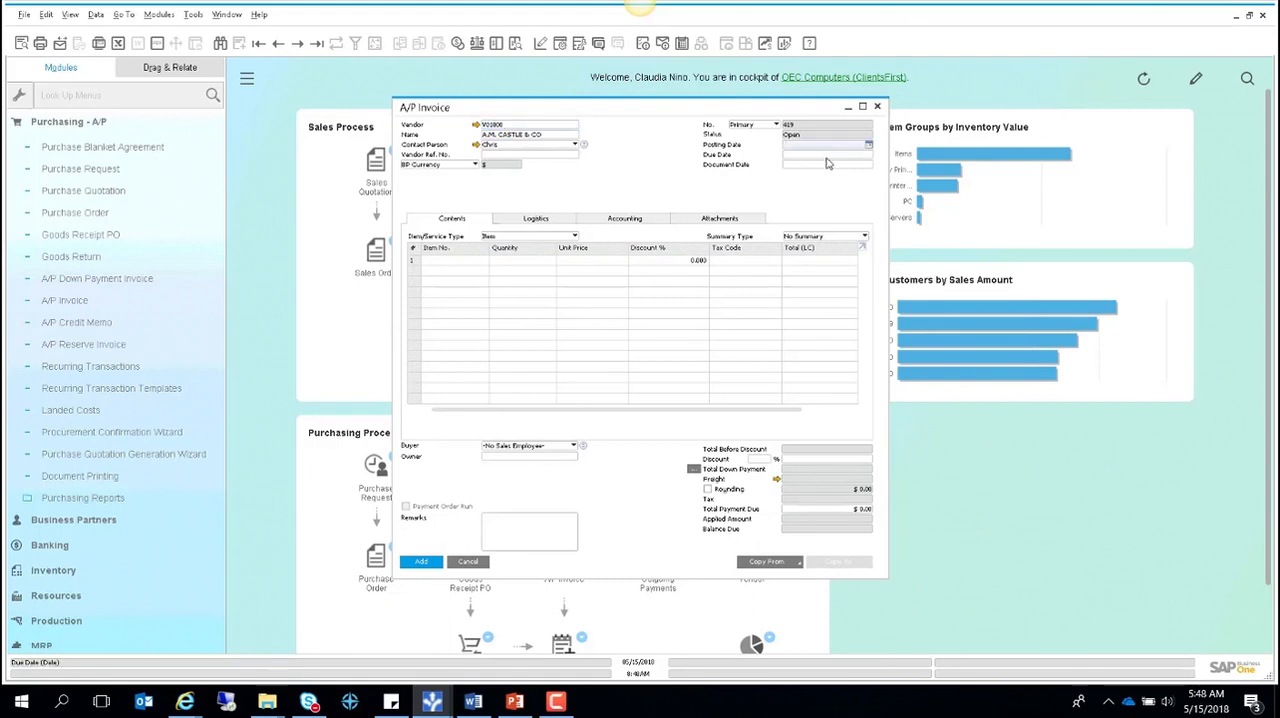
key(Tab)
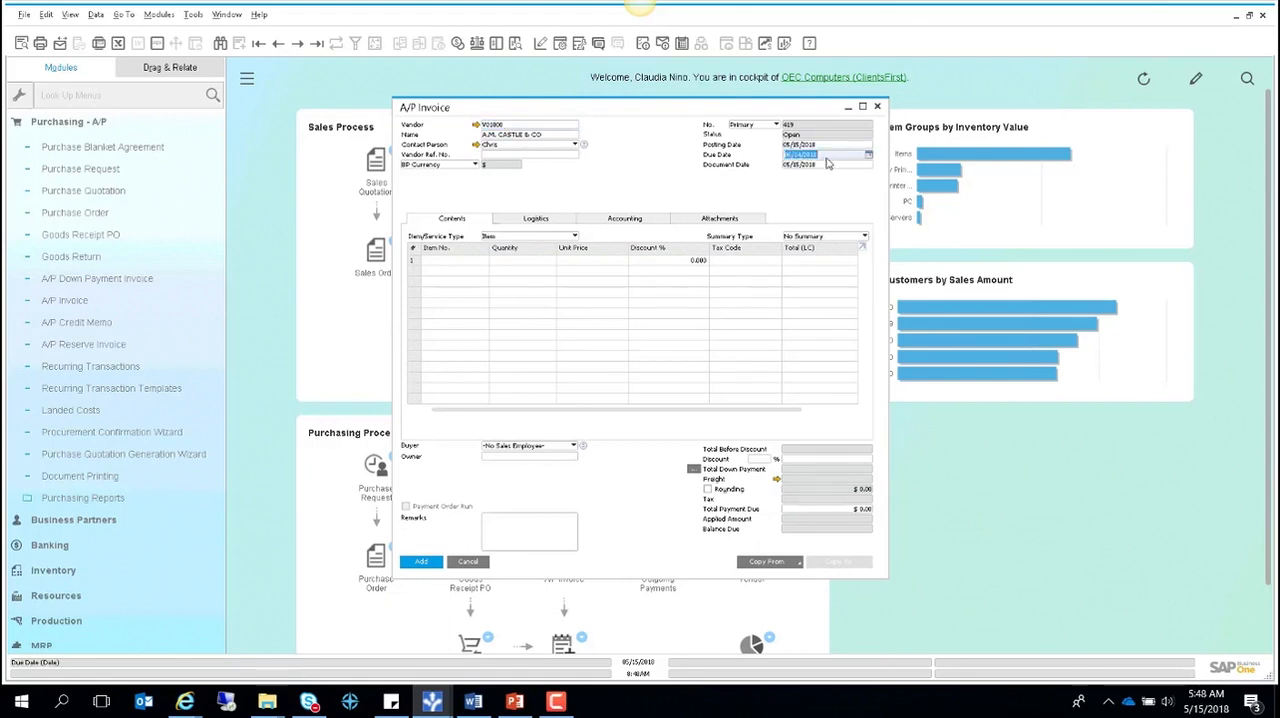
click(810, 145)
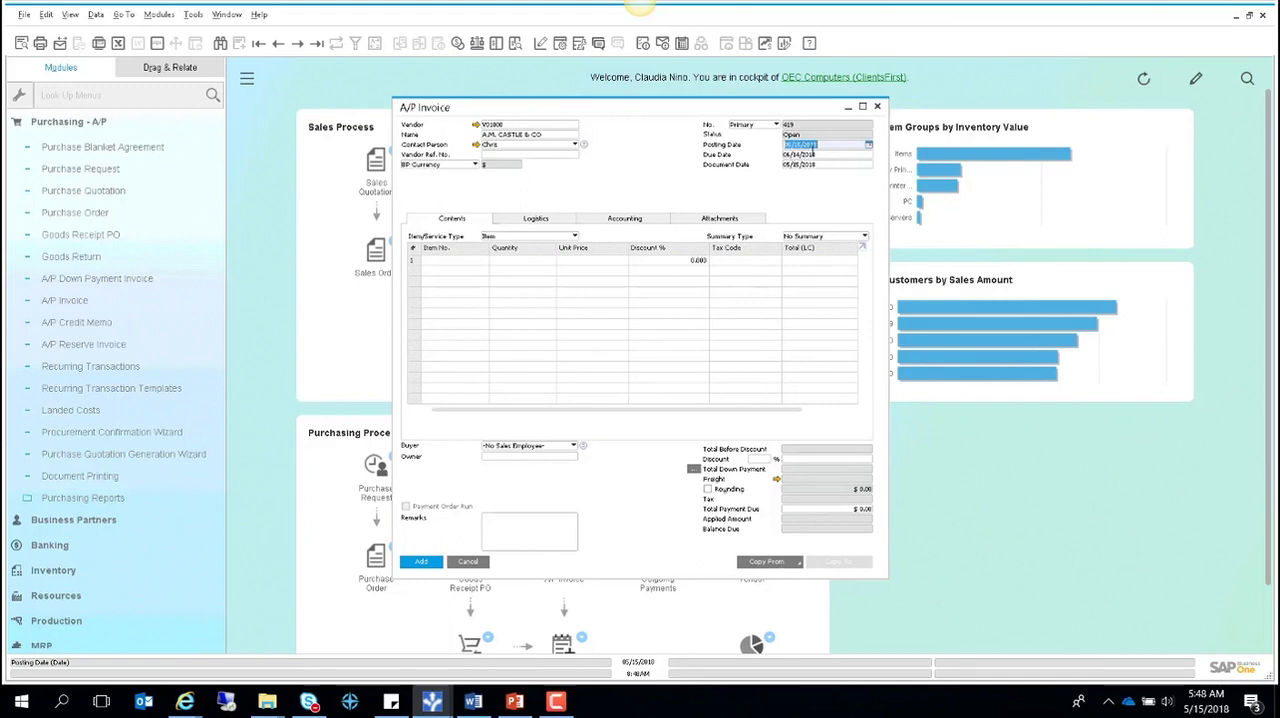
key(Tab)
text(04/01)
key(Tab)
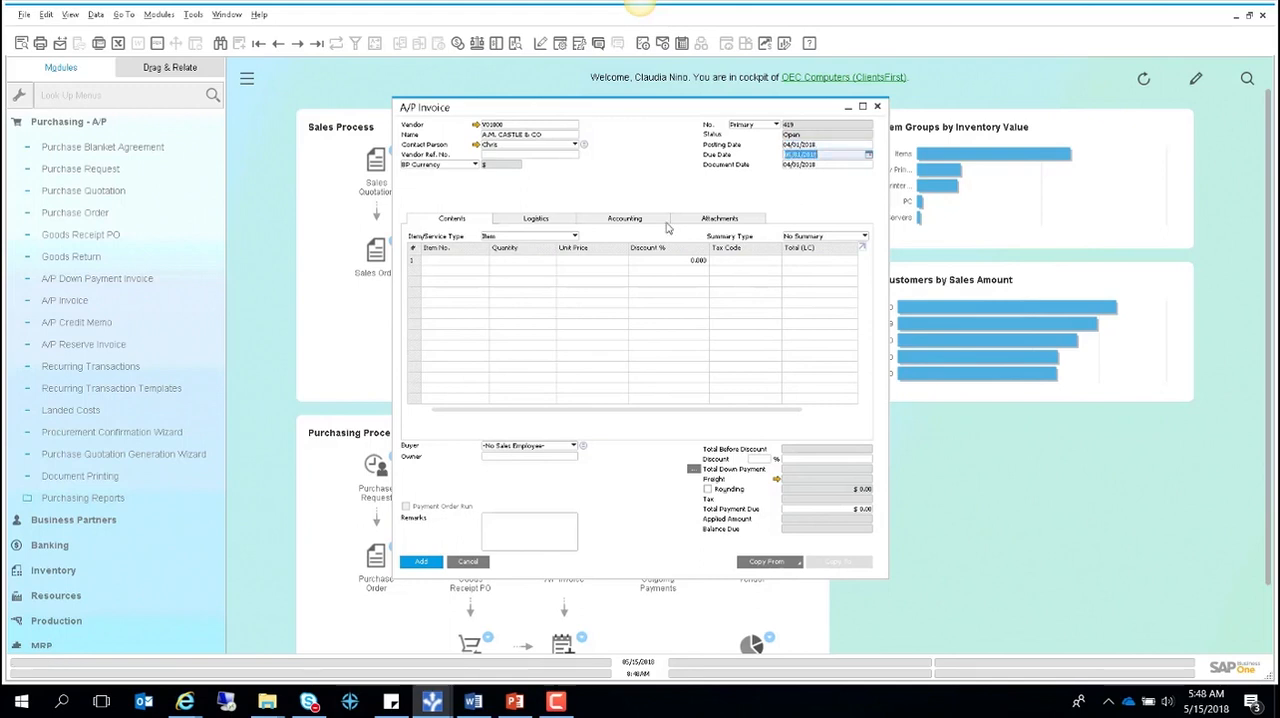
- Look up items starting with mach and choose the Equipment Unit, MACH0009, for the first invoice line
click(452, 262)
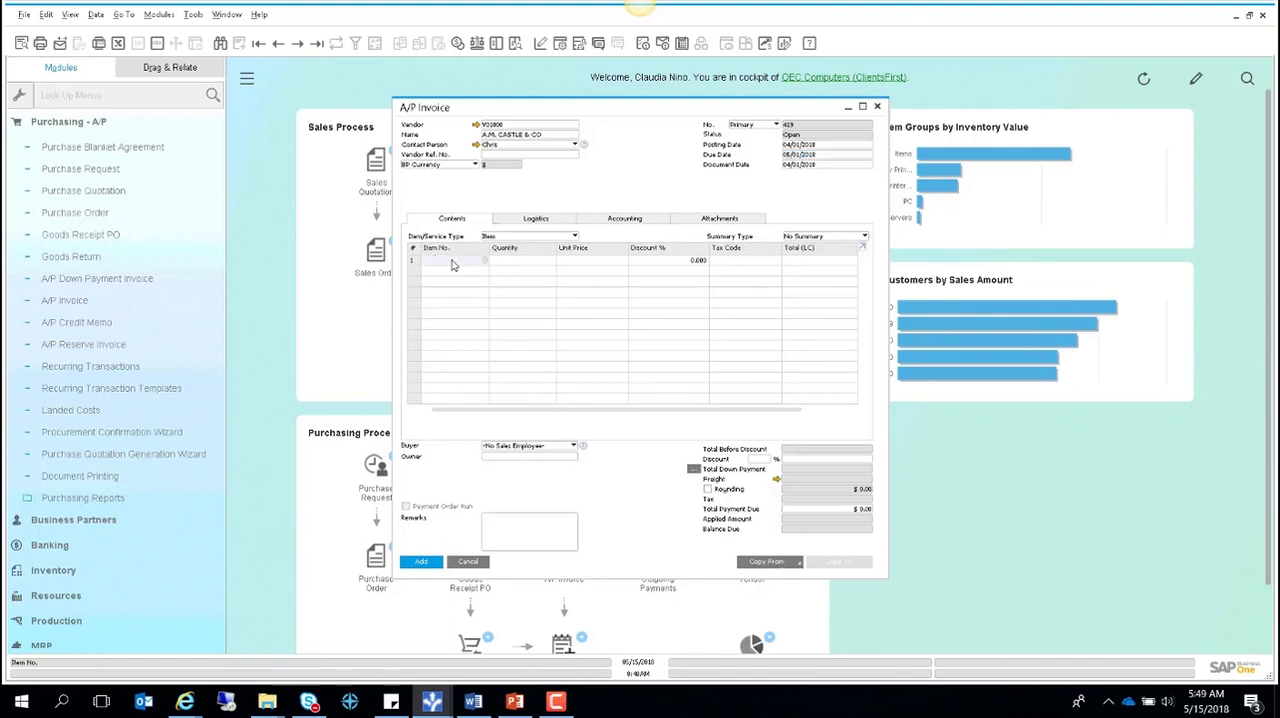
text(mach)
key(Tab)
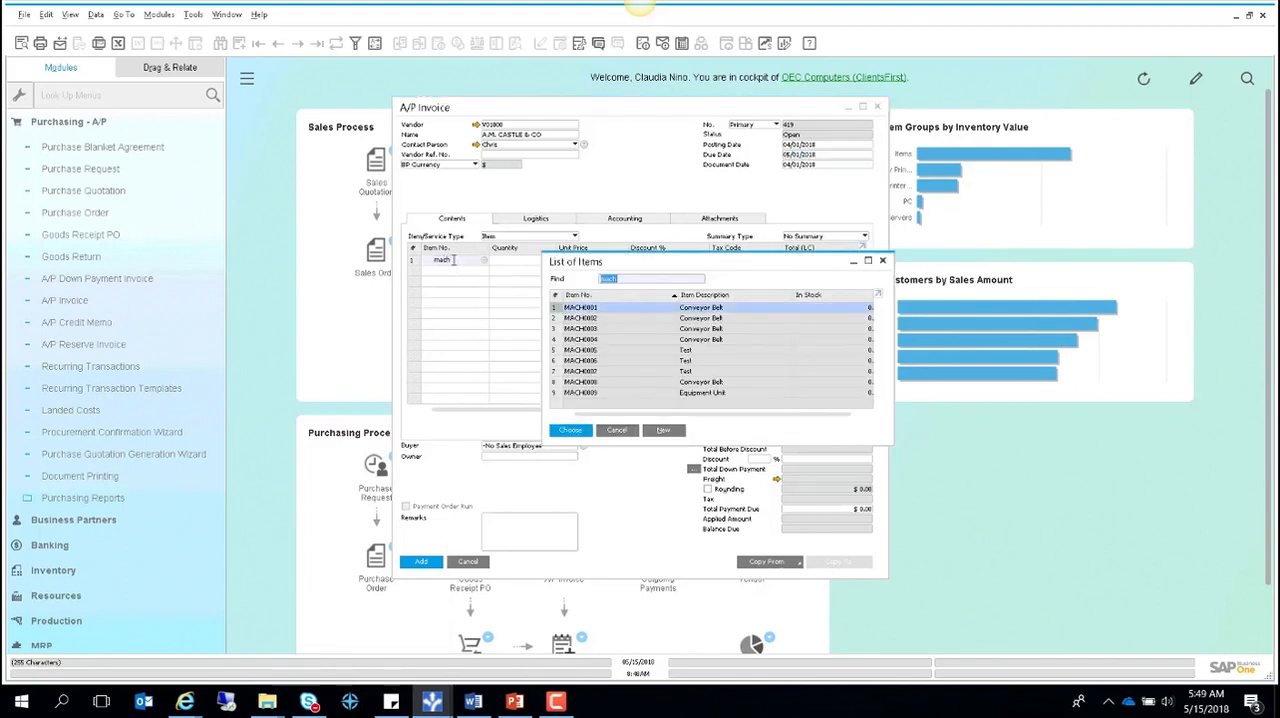
double_click(700, 394)
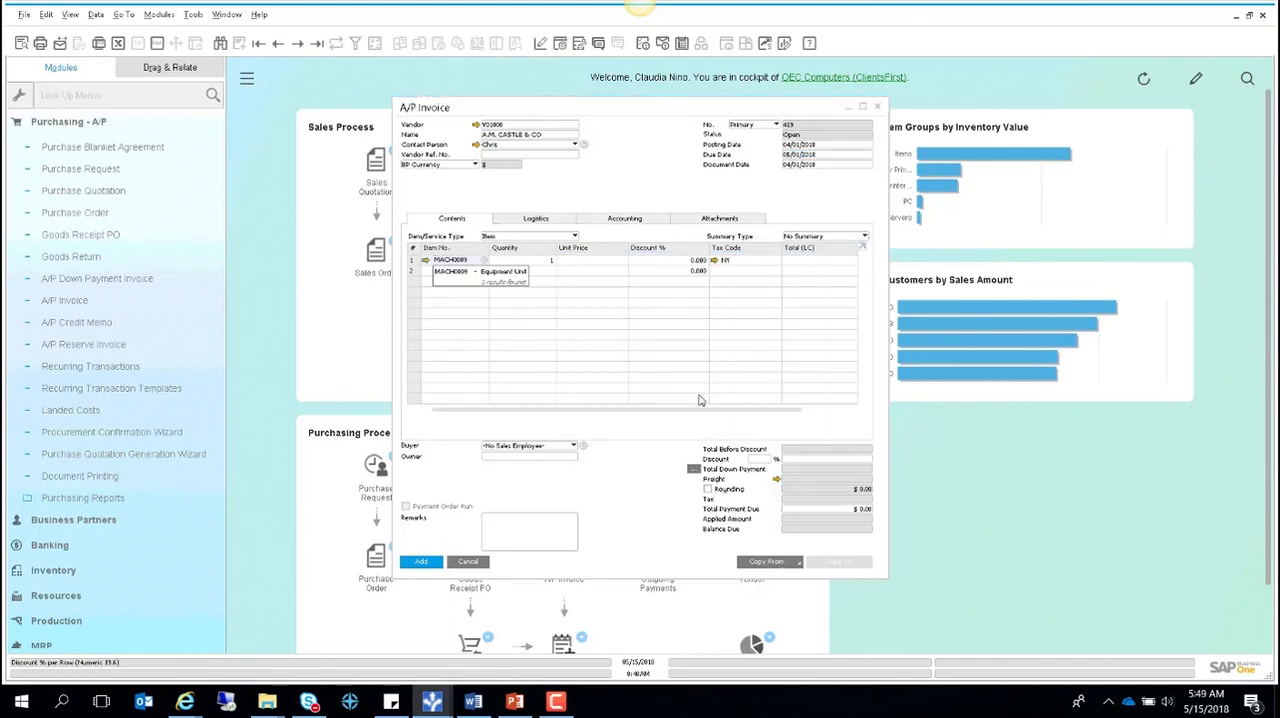
click(639, 188)
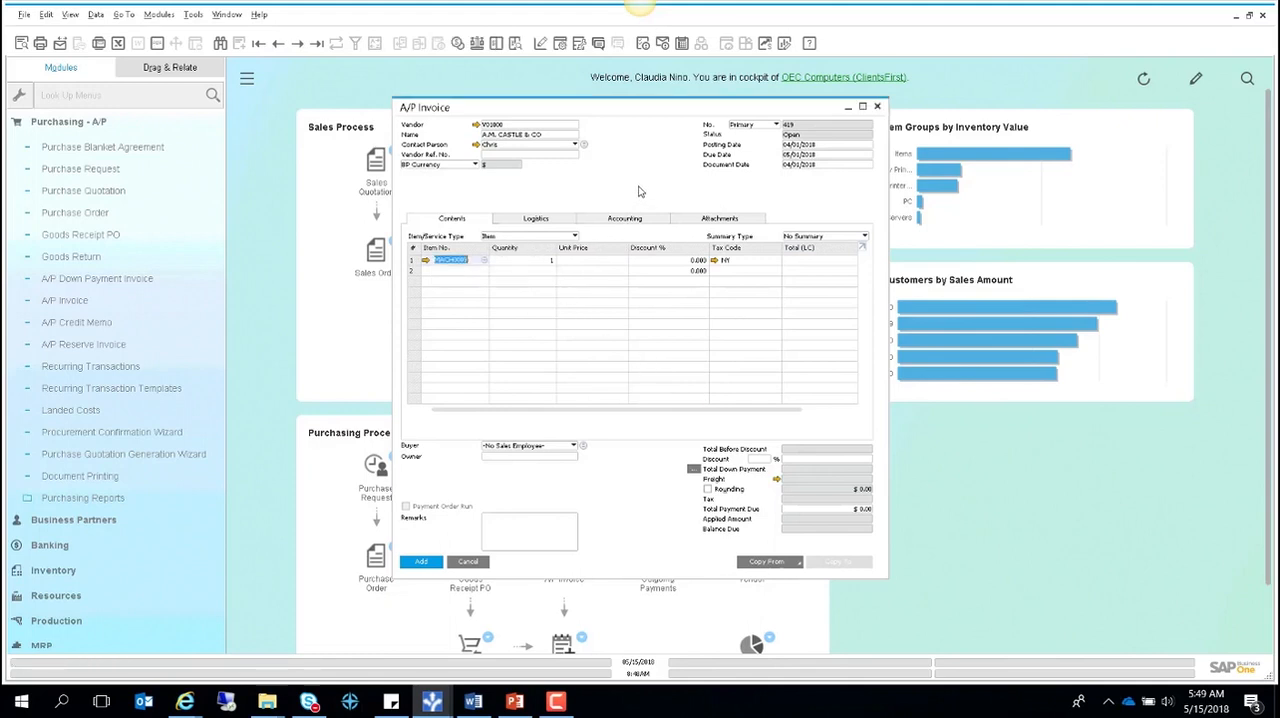
- Set the Equipment Unit line to quantity 10 at a unit price of $1,000 and add the invoice
click(535, 260)
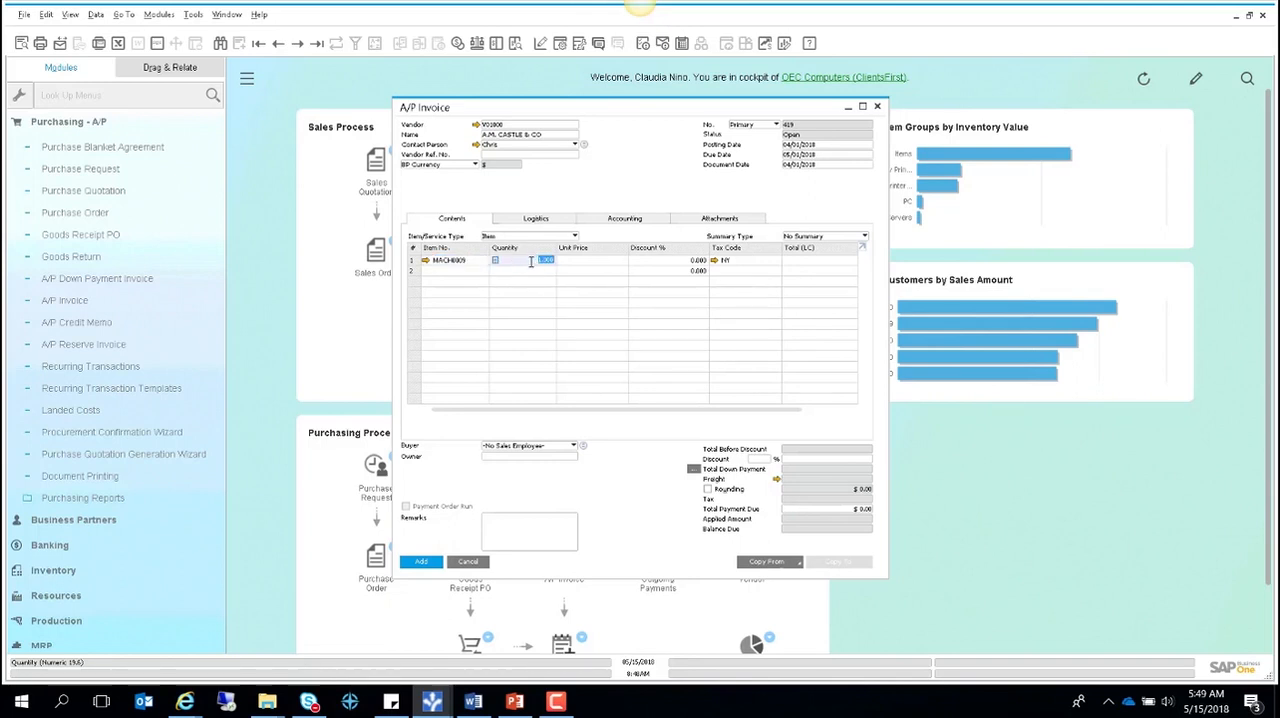
text(10)
key(Tab)
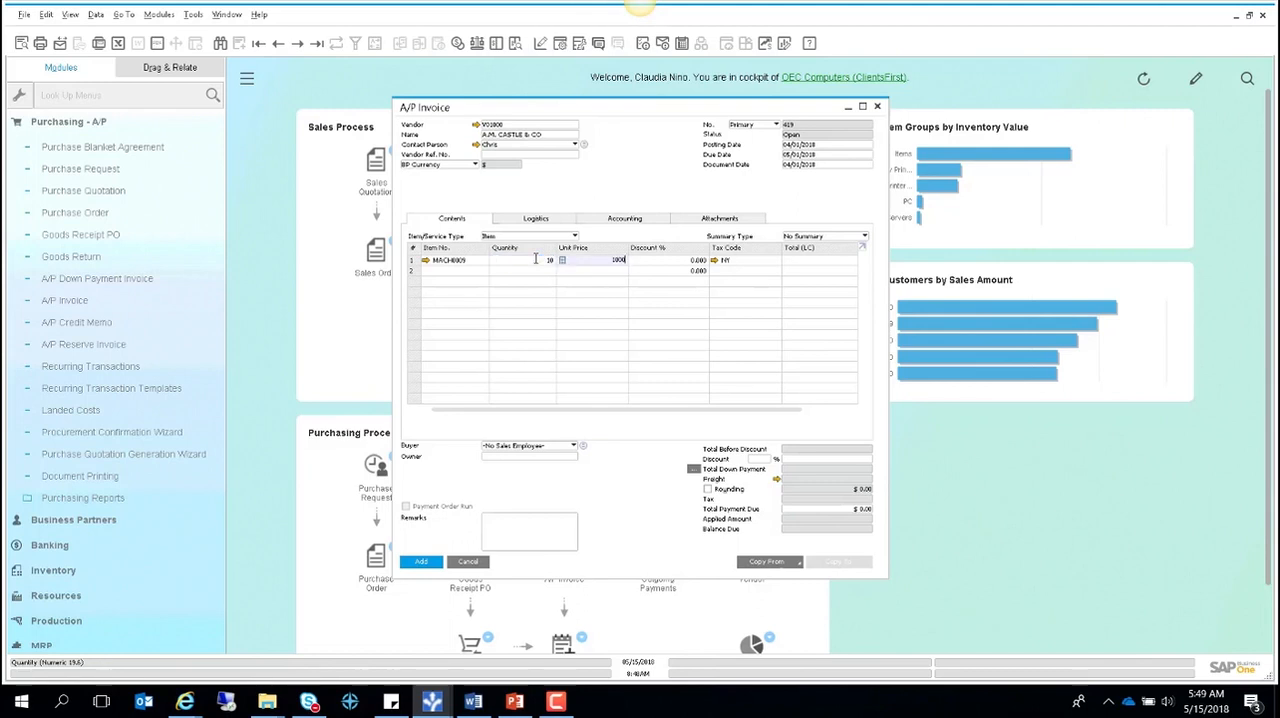
key(Tab)
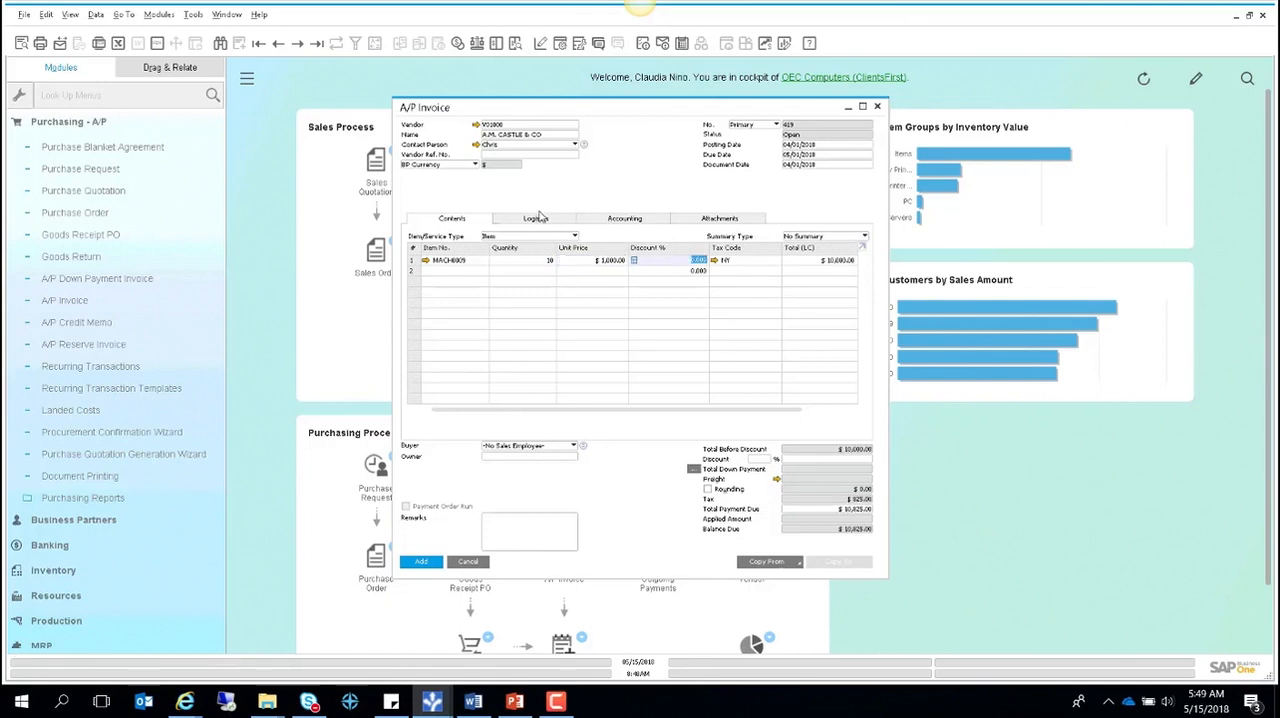
click(421, 563)
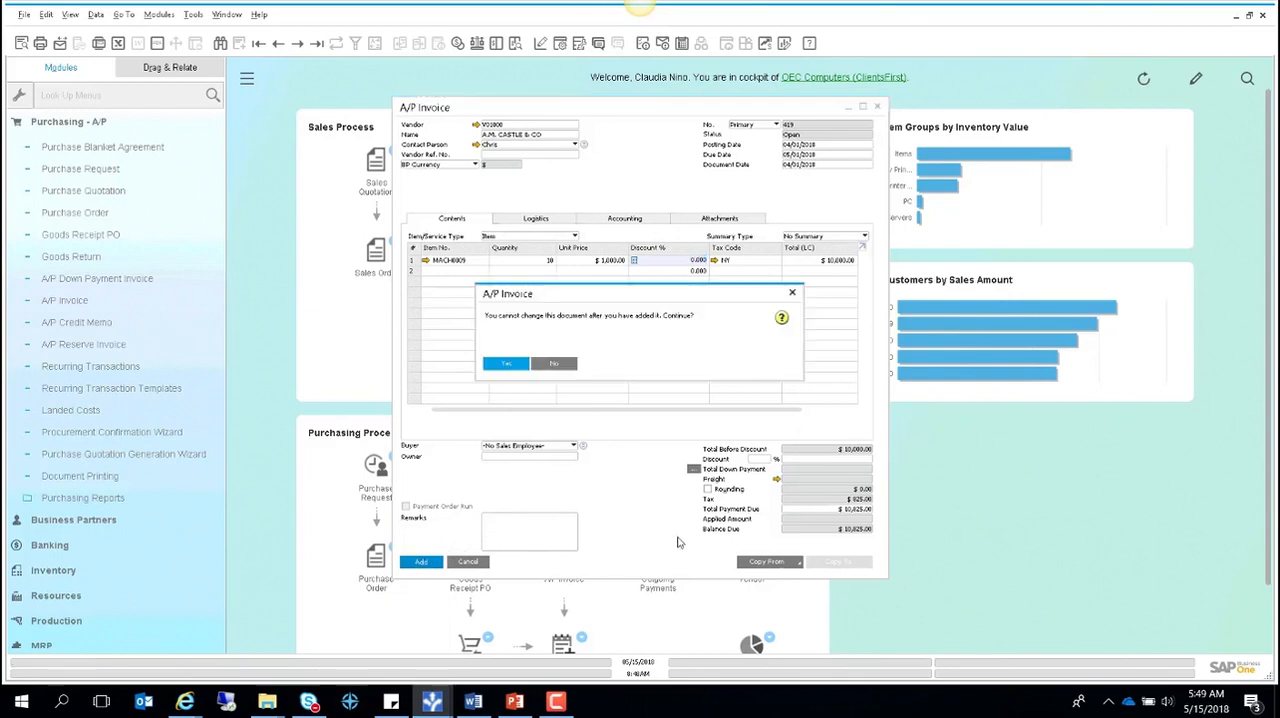
click(505, 364)
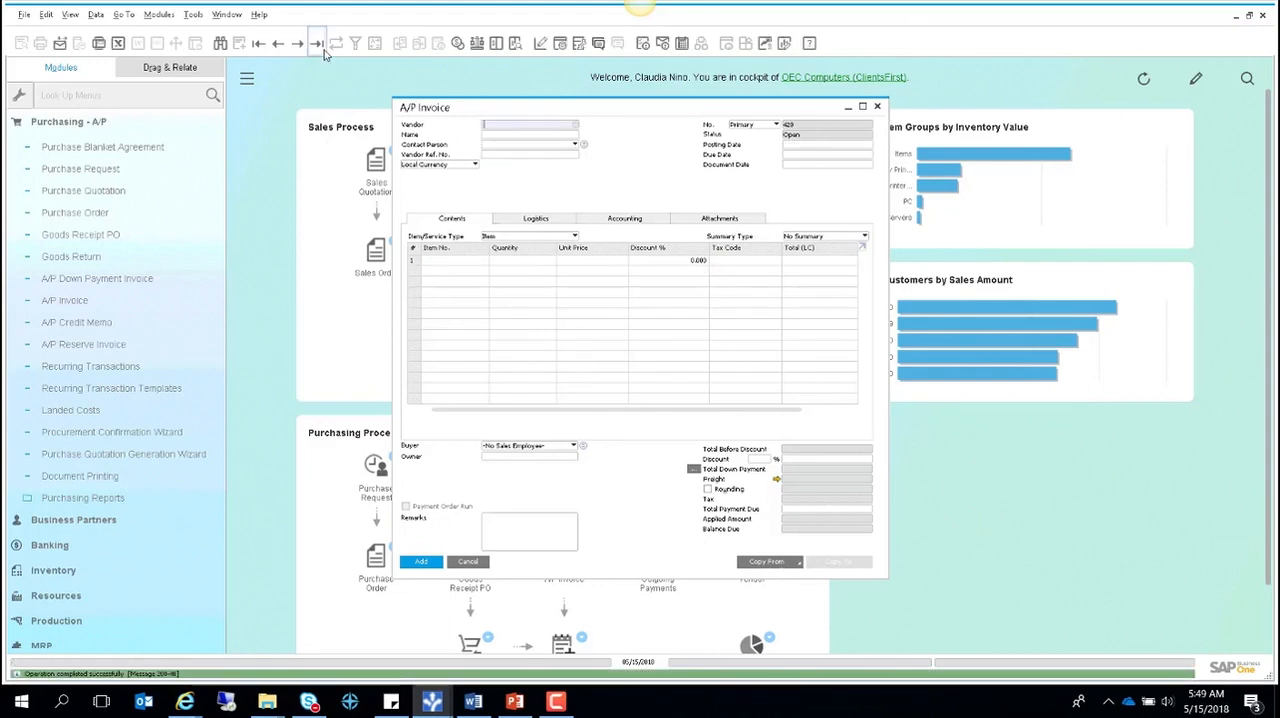
- Reopen the last added A/P invoice and display its relationship map
click(318, 44)
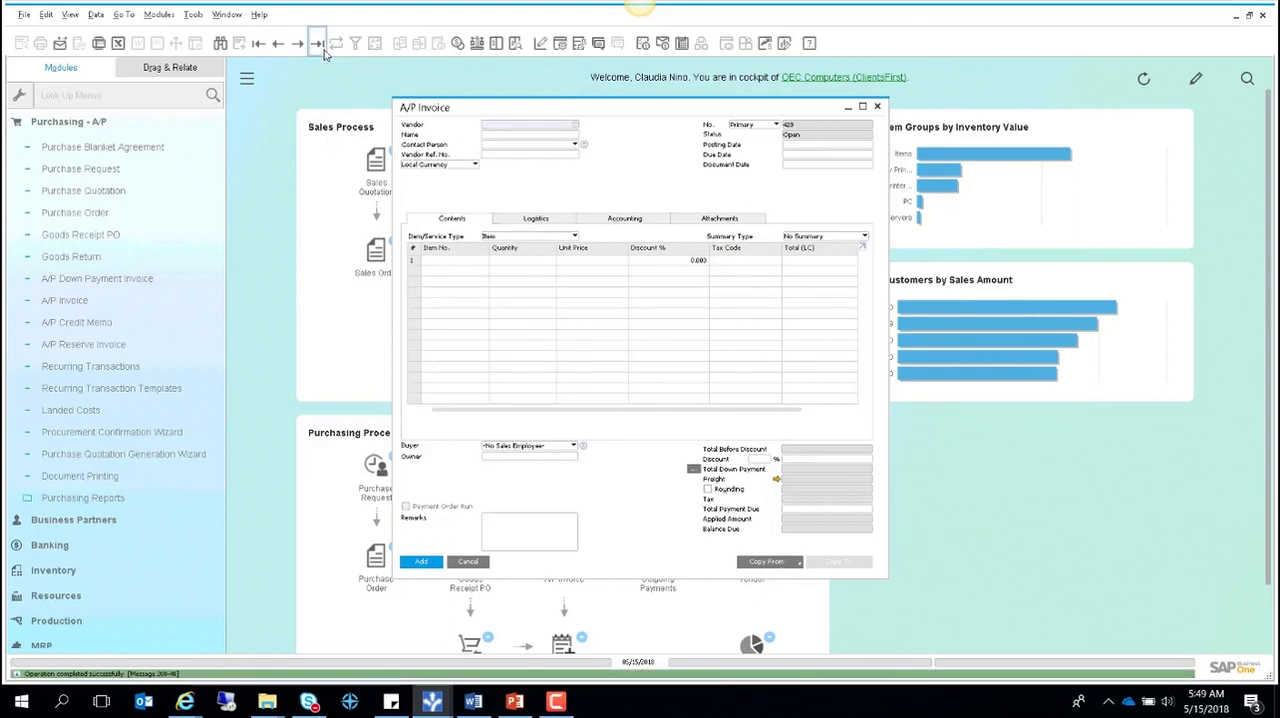
right_click(587, 193)
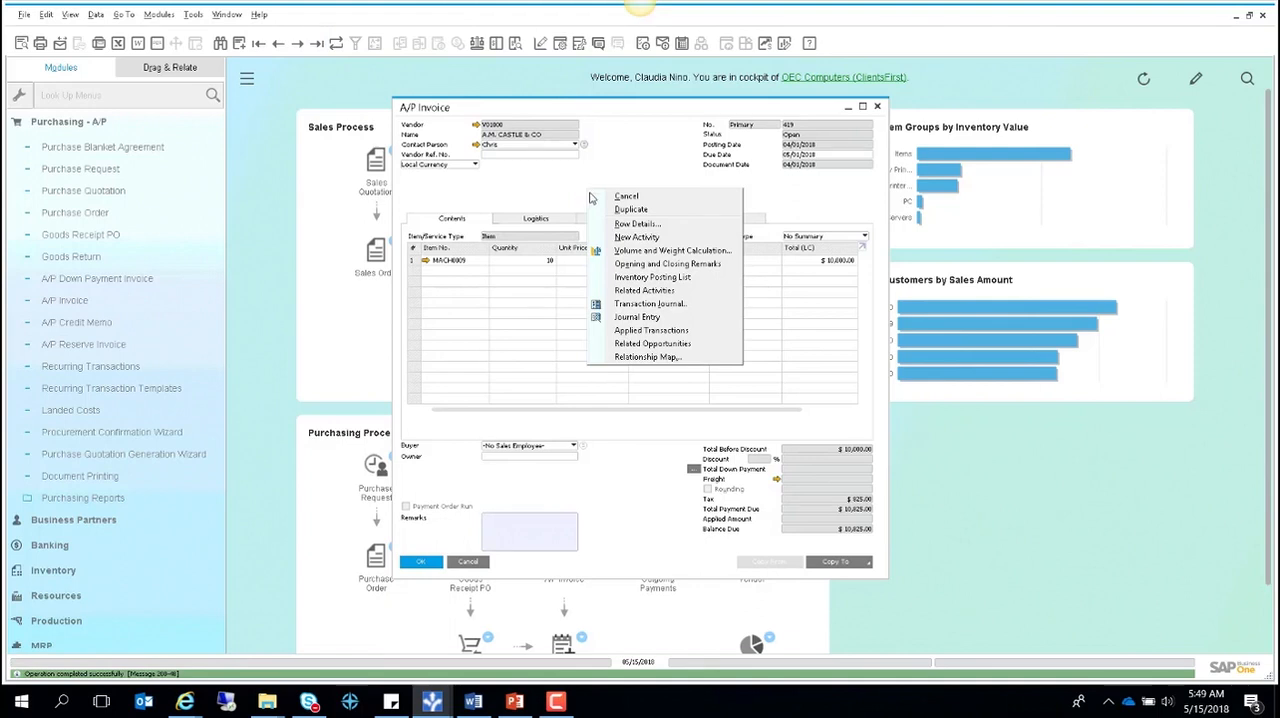
click(653, 357)
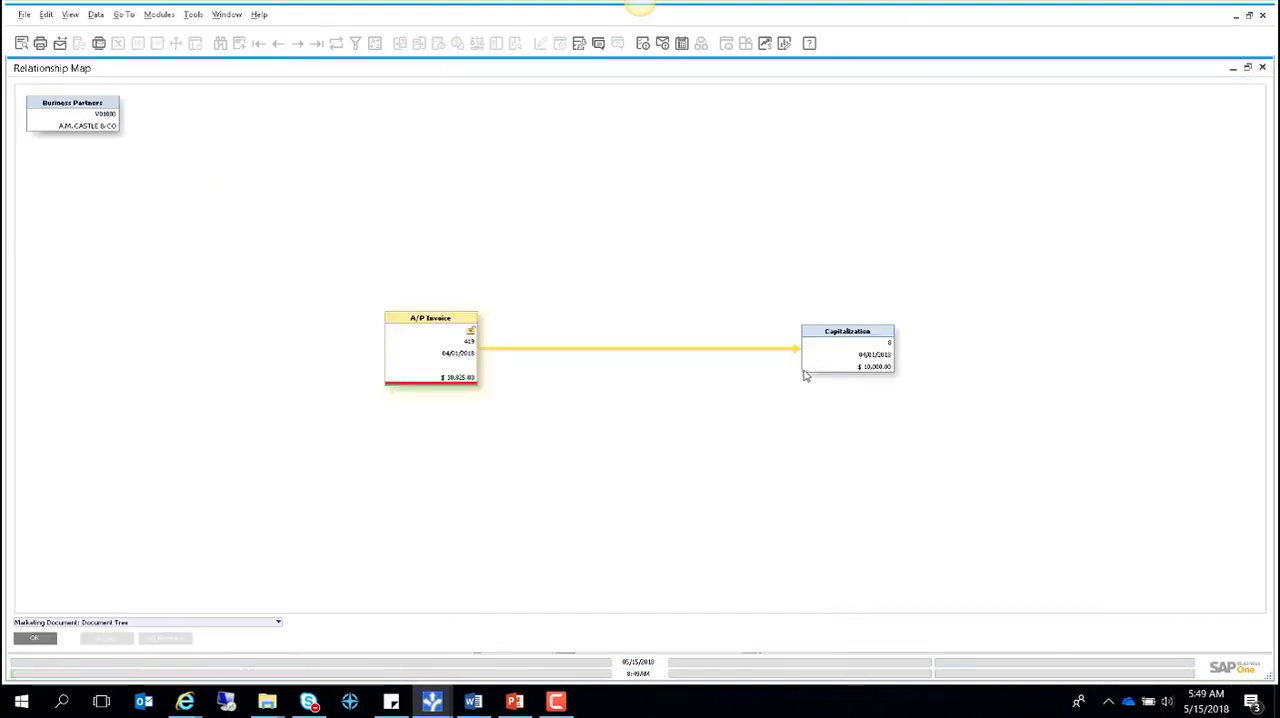
- Open the capitalization document linked to the invoice and enlarge its window to show all asset lines
double_click(829, 351)
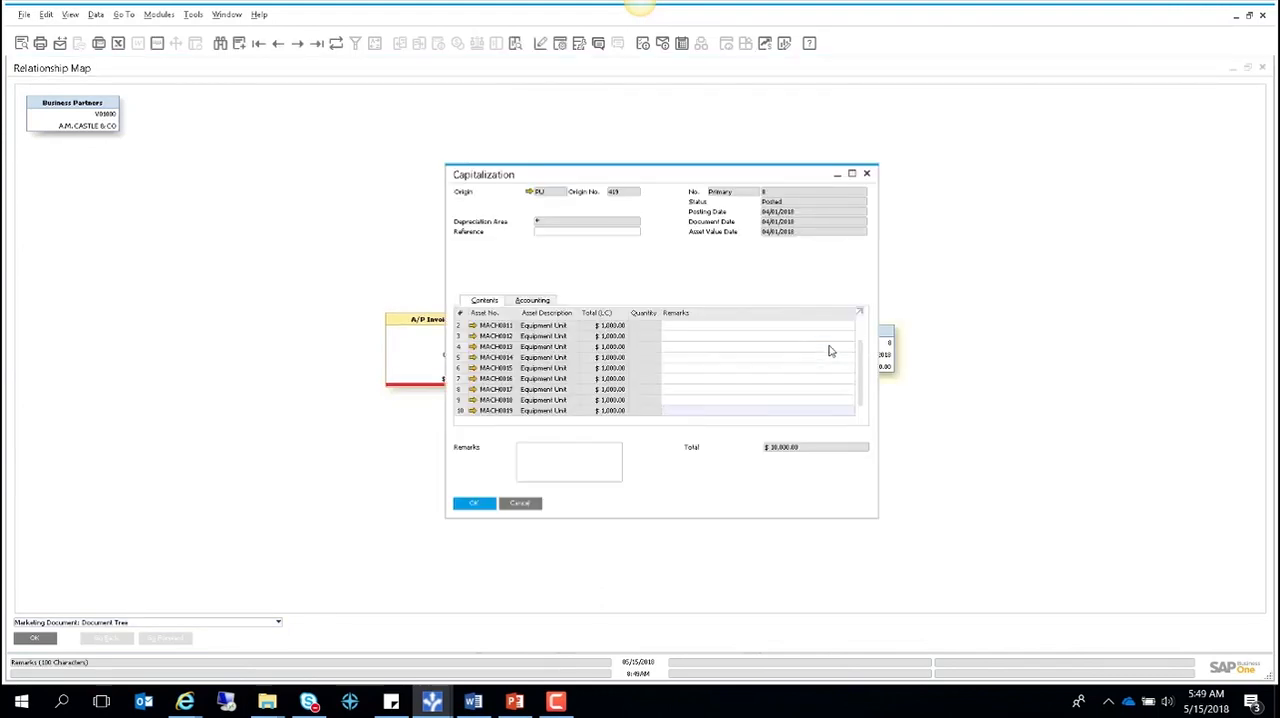
drag(633, 173, 581, 128)
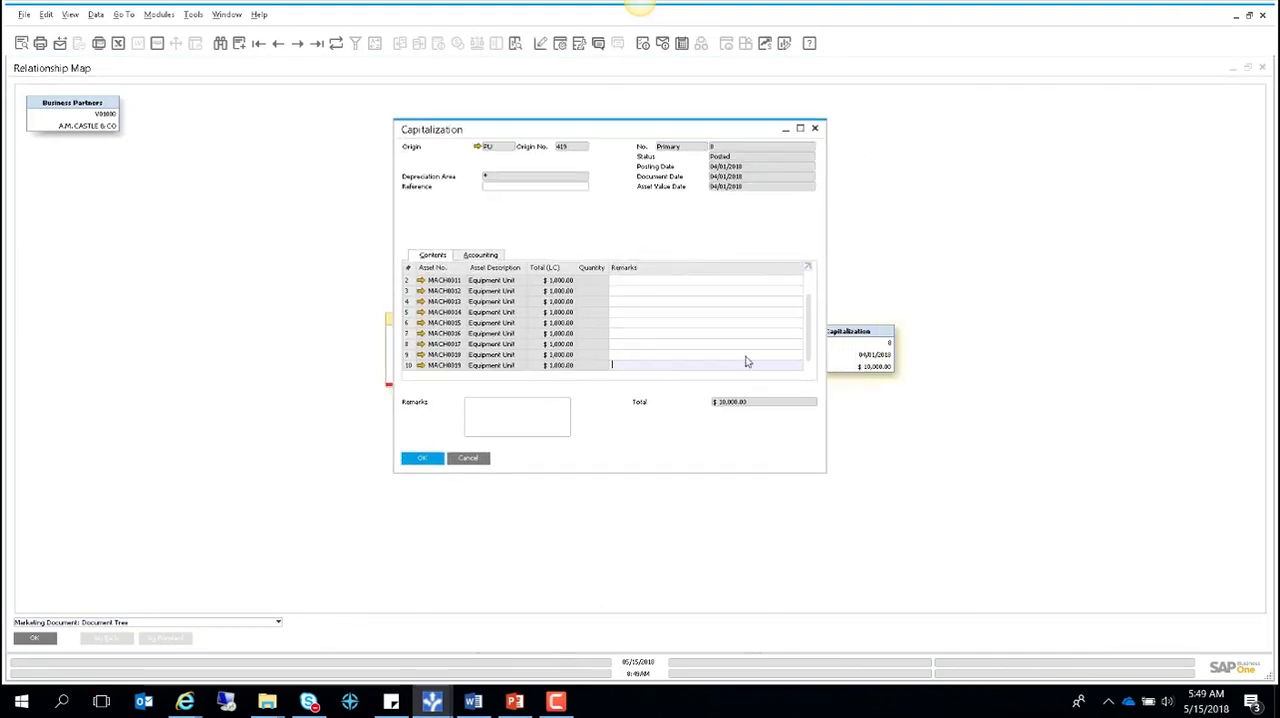
drag(824, 474, 906, 580)
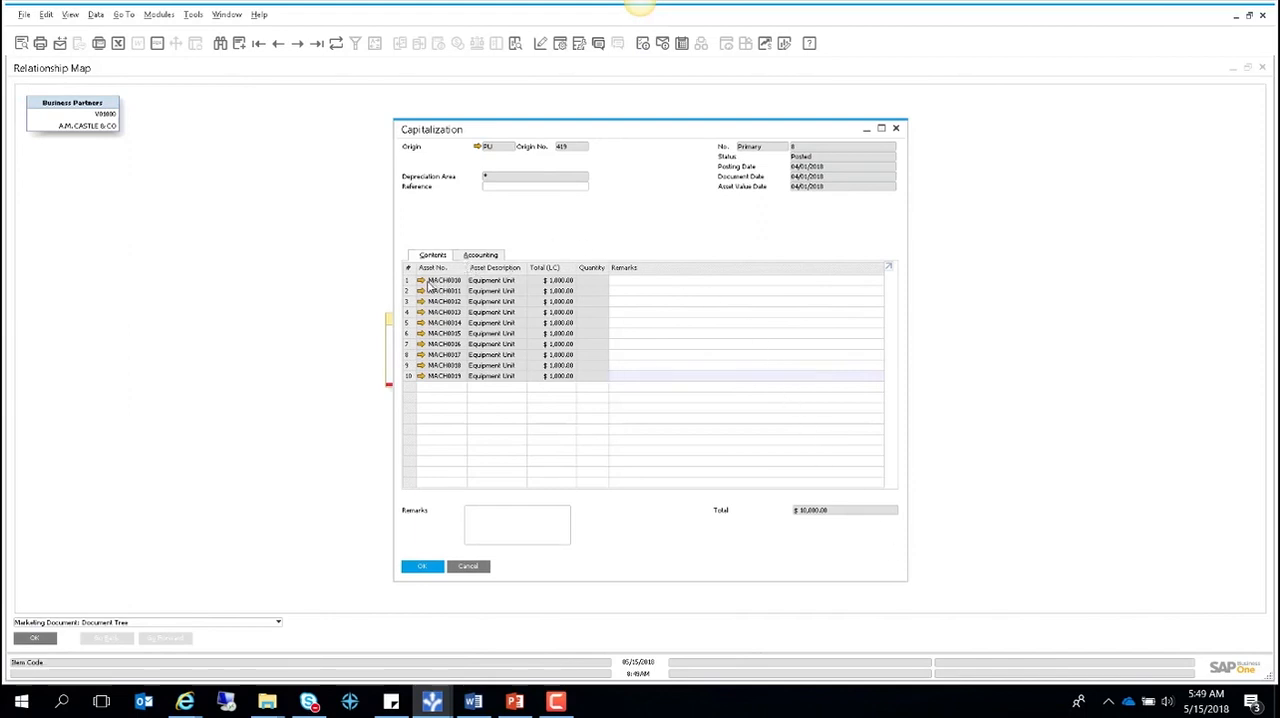
- Examine the general and fixed asset data of capitalized asset MACH0010, and close its master data and the capitalization document
click(421, 281)
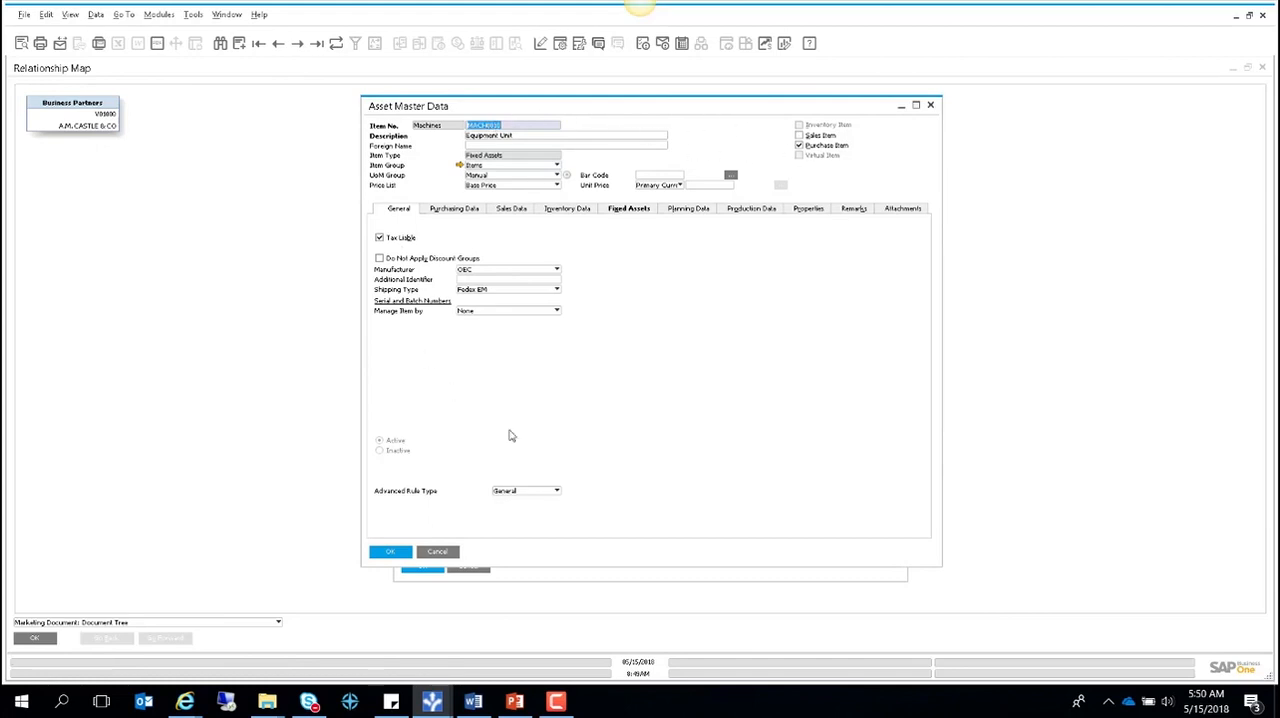
click(443, 556)
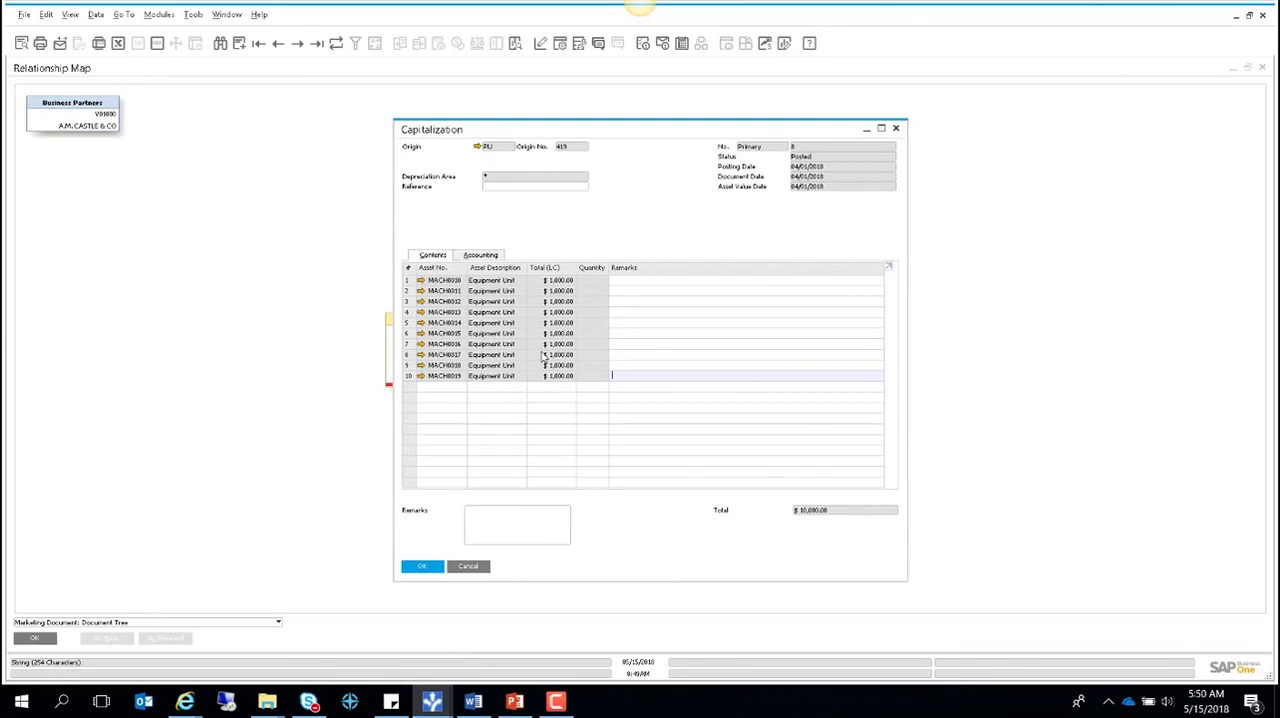
click(420, 281)
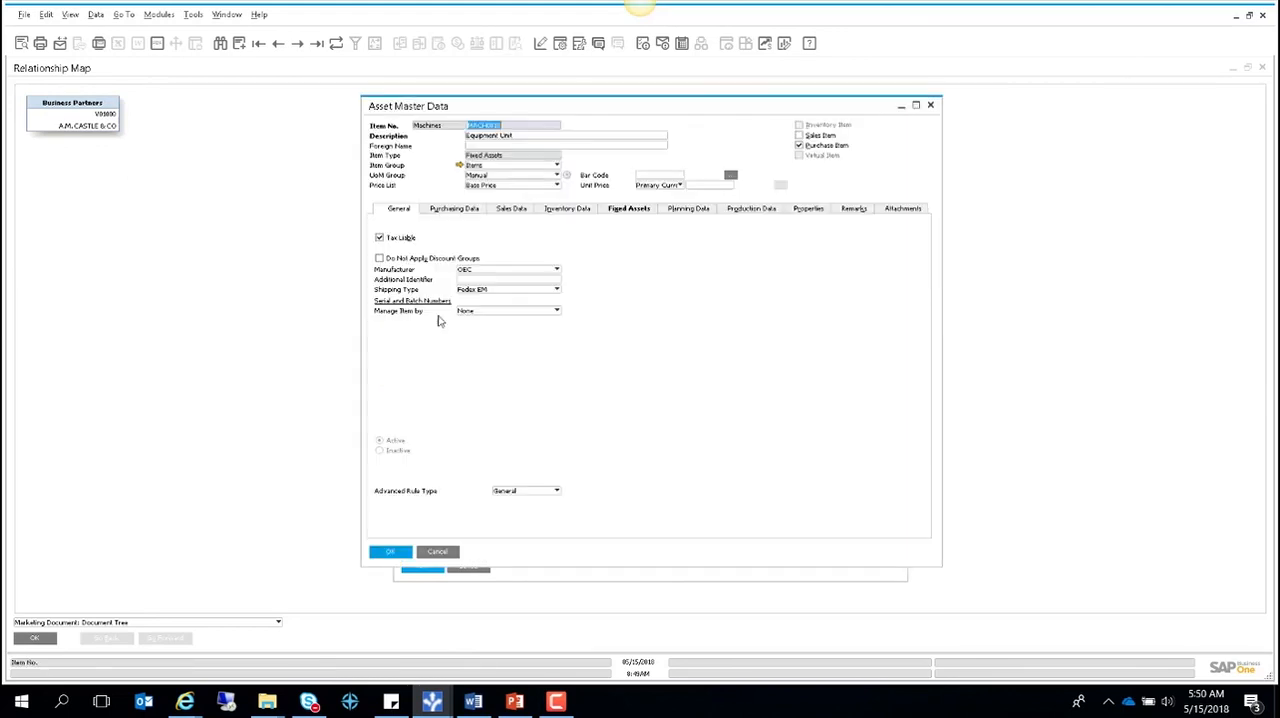
click(629, 210)
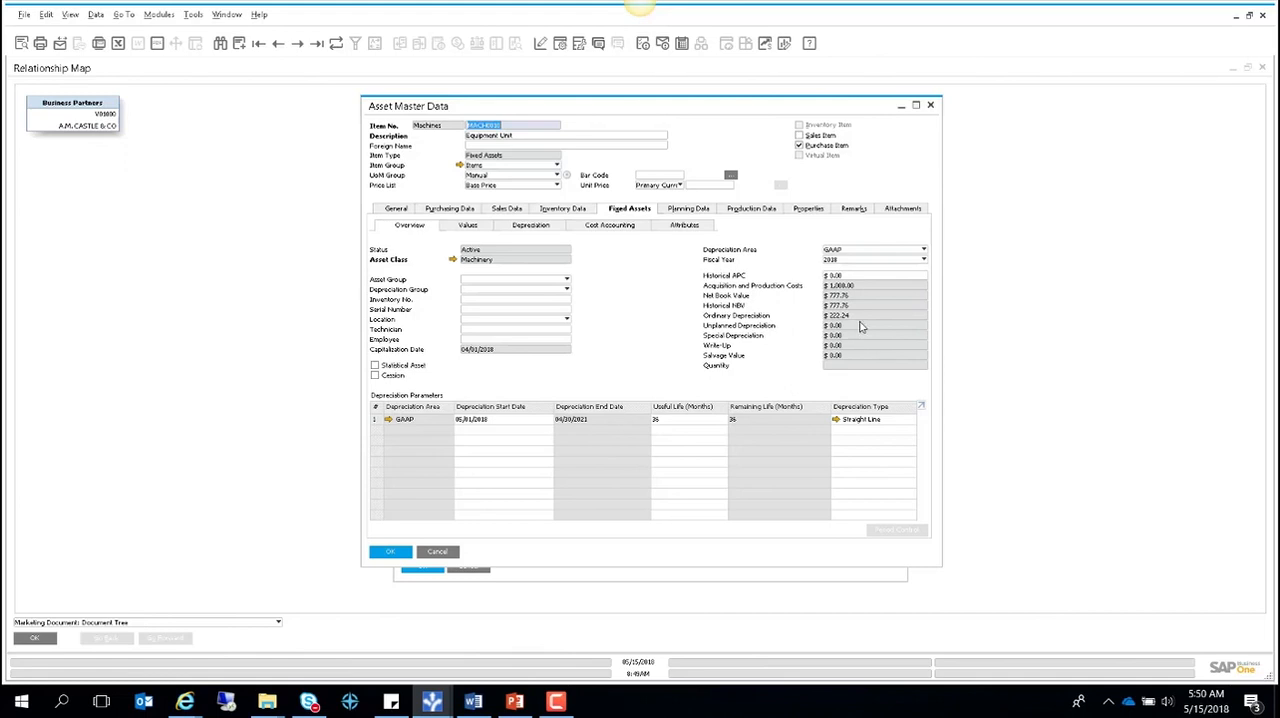
click(438, 554)
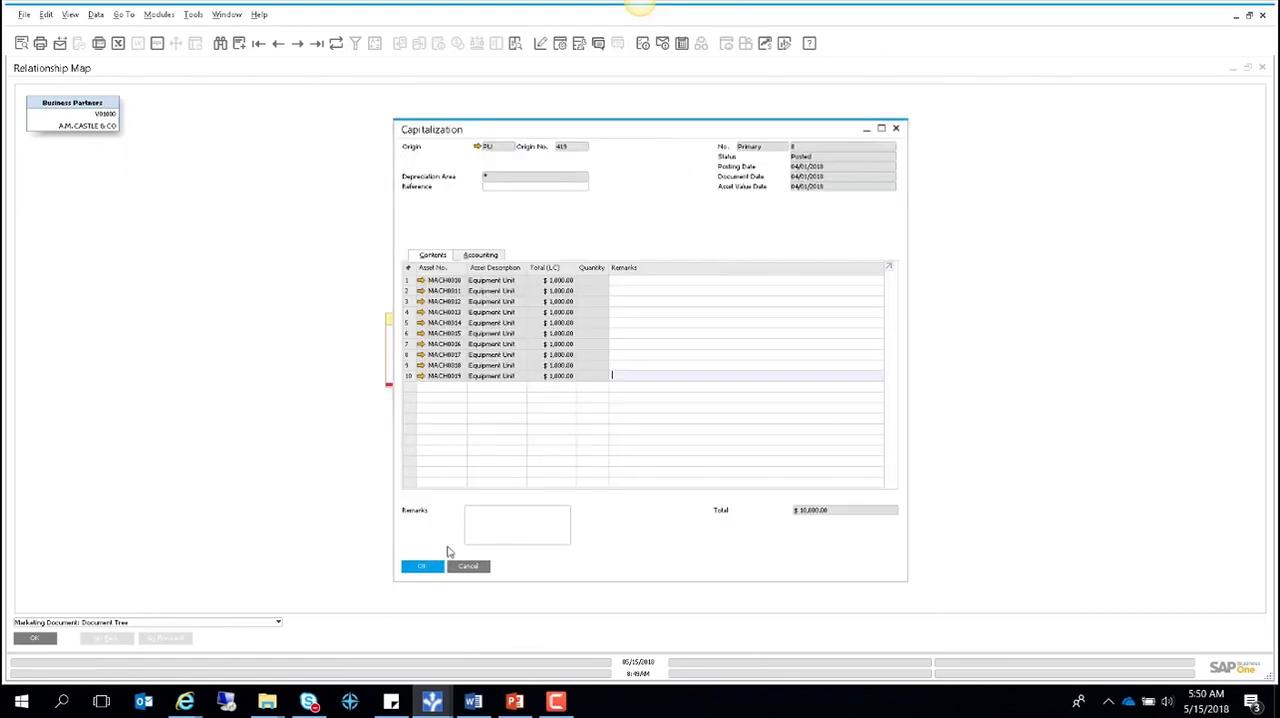
click(485, 567)
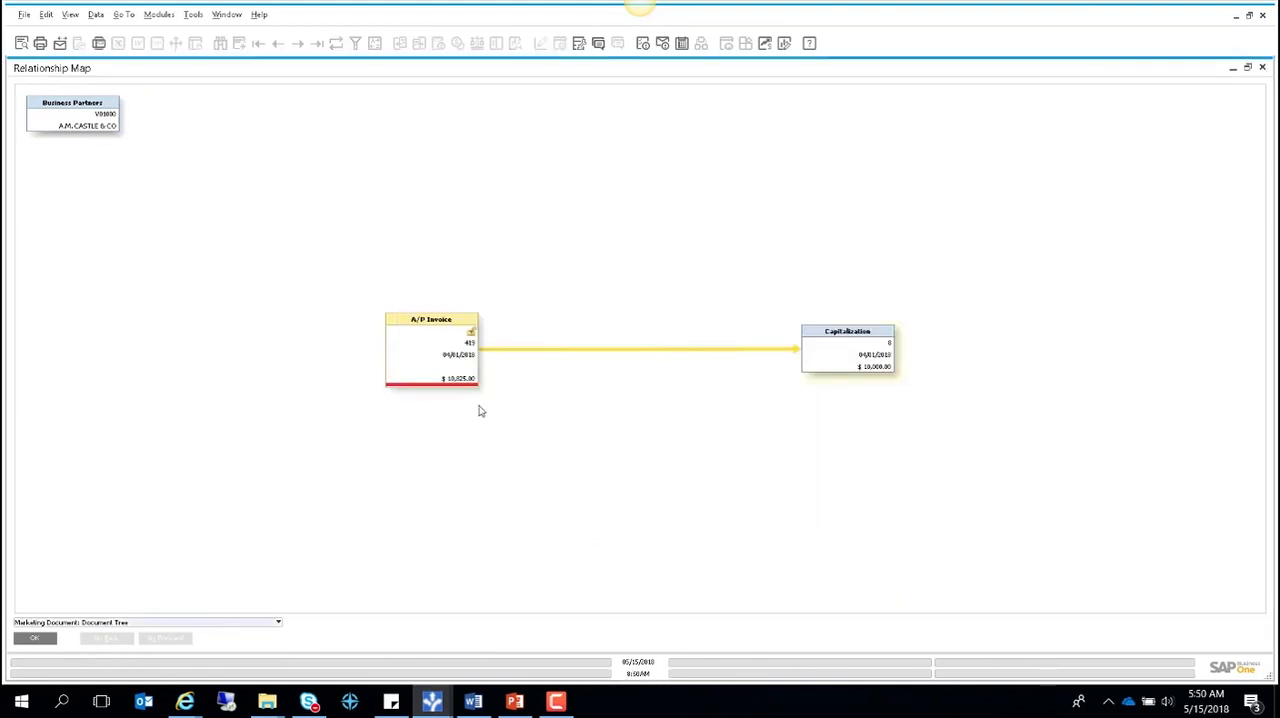
- Open the A/P invoice from the relationship map and browse from MACH0009's master data to the fixed asset data of MACH0011
click(437, 338)
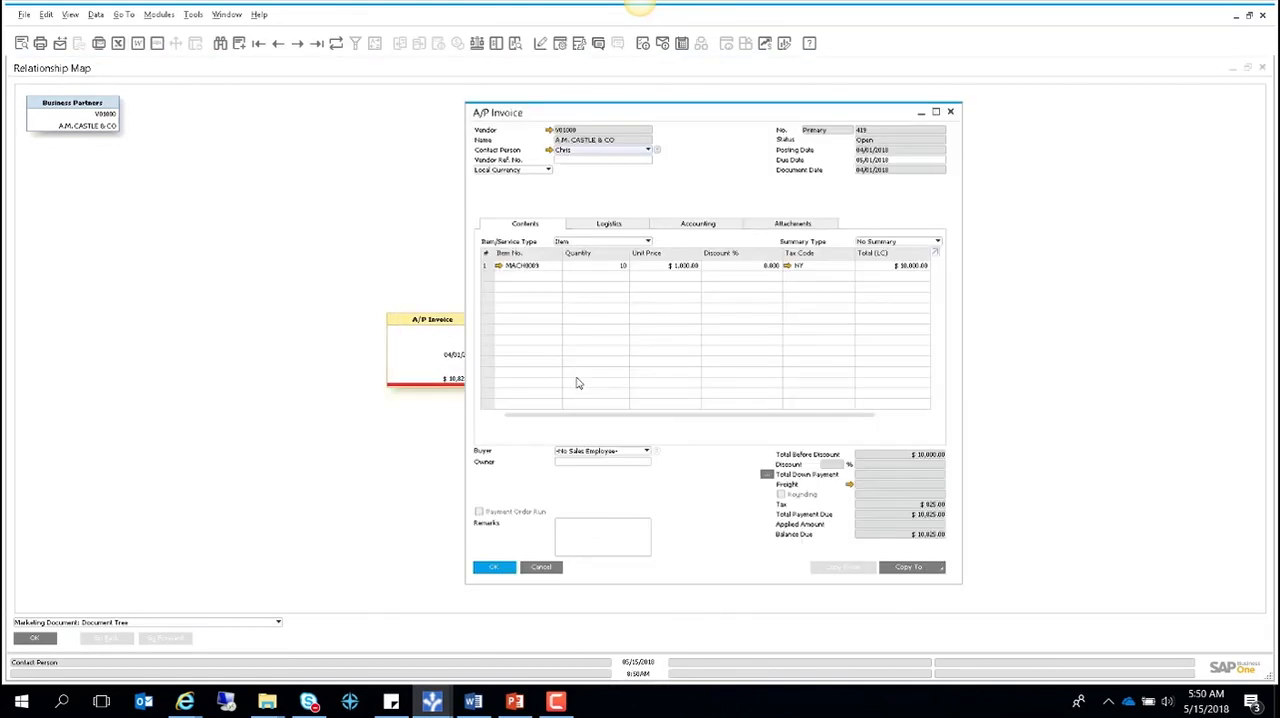
drag(563, 105, 448, 95)
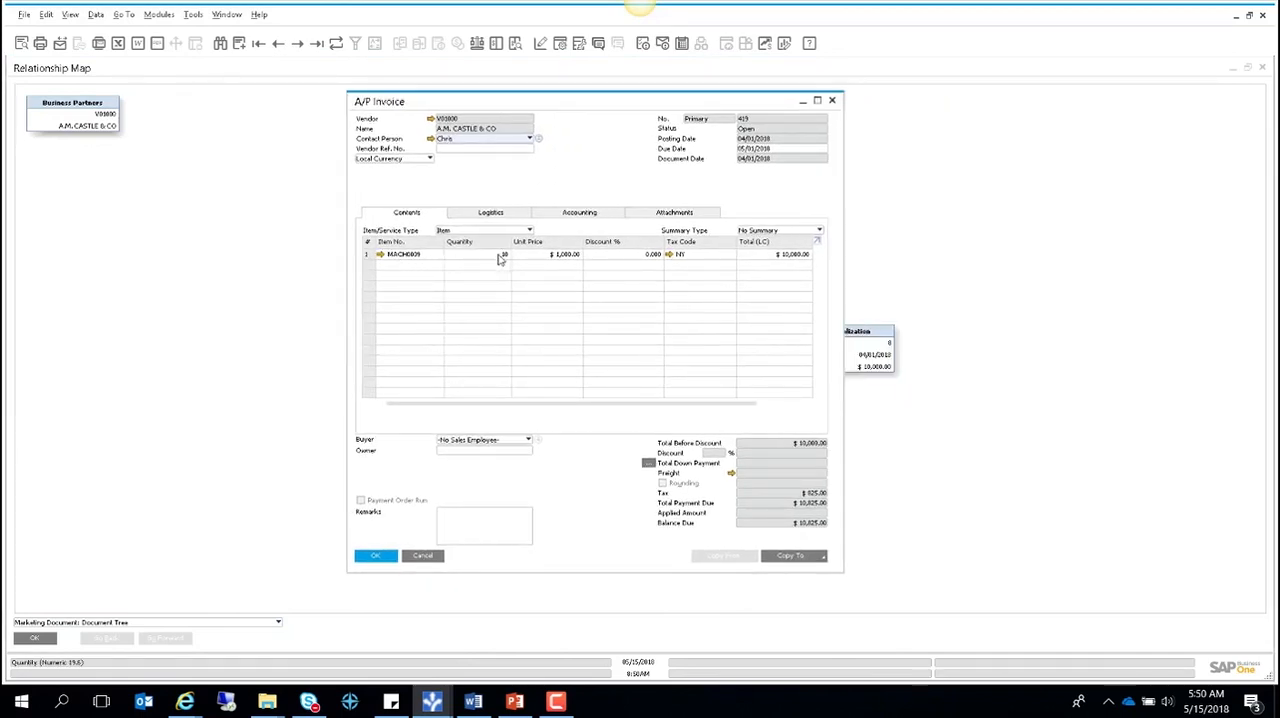
click(381, 255)
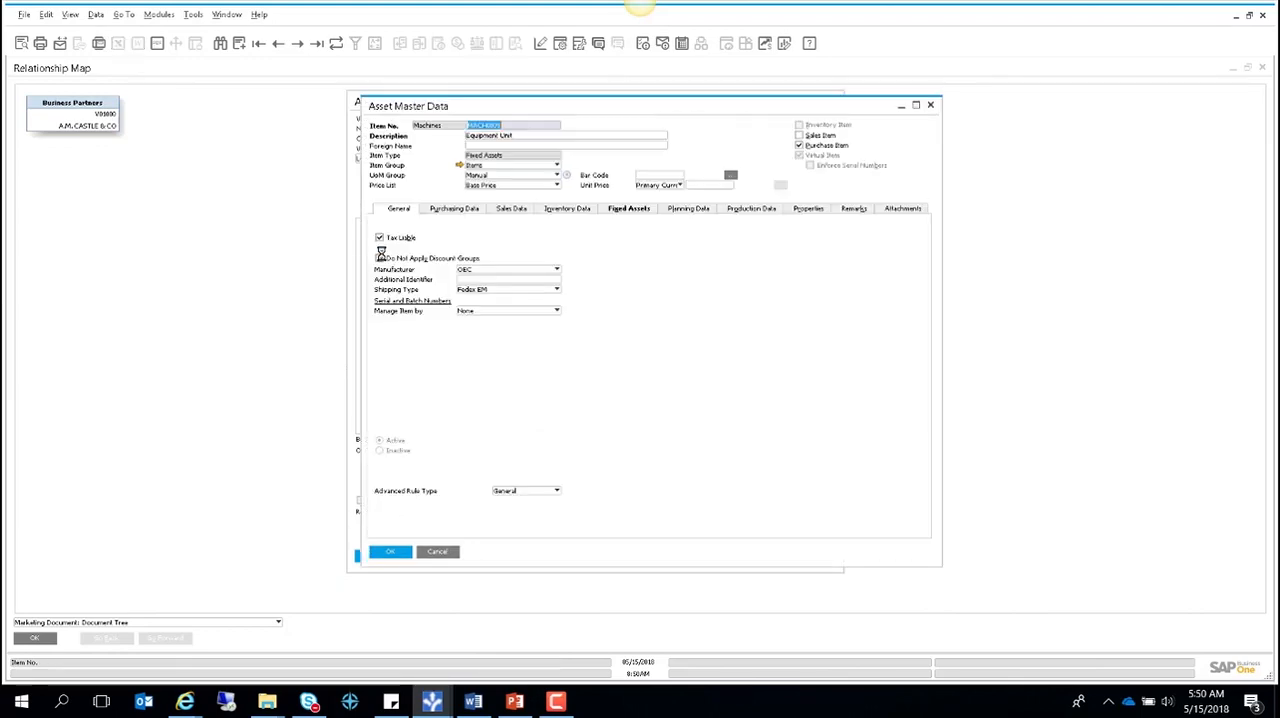
drag(486, 106, 490, 139)
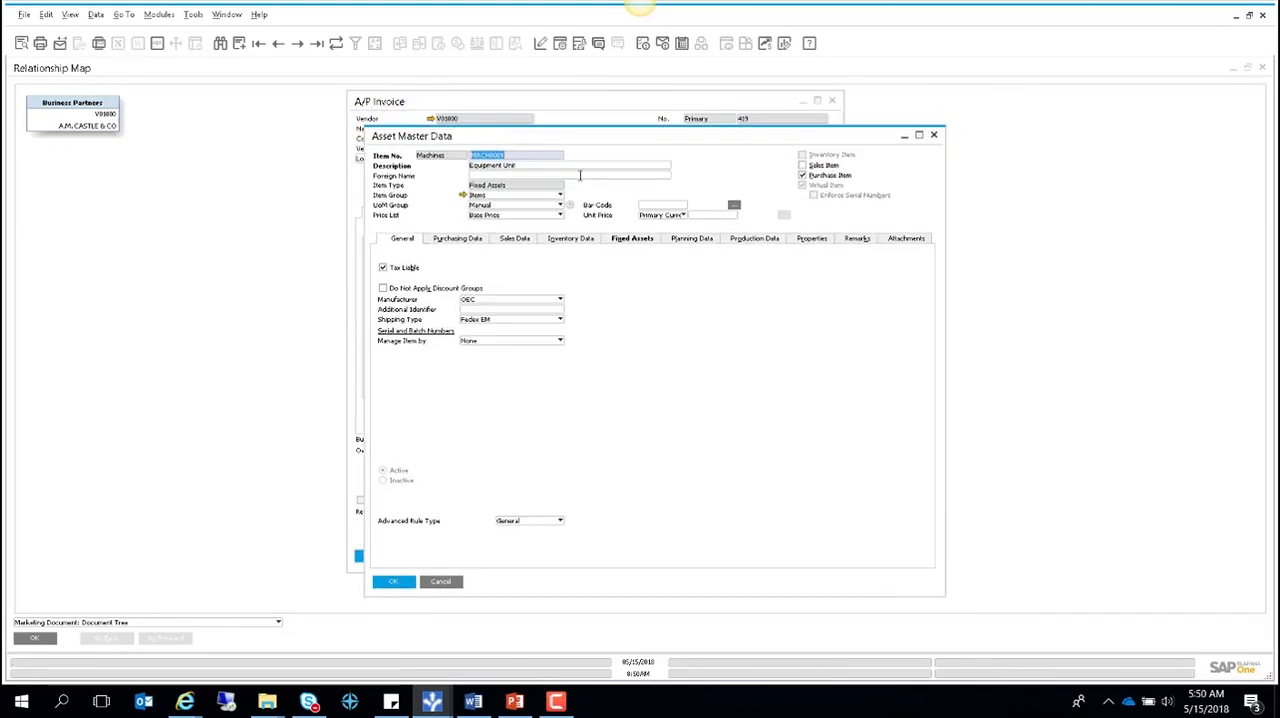
click(298, 44)
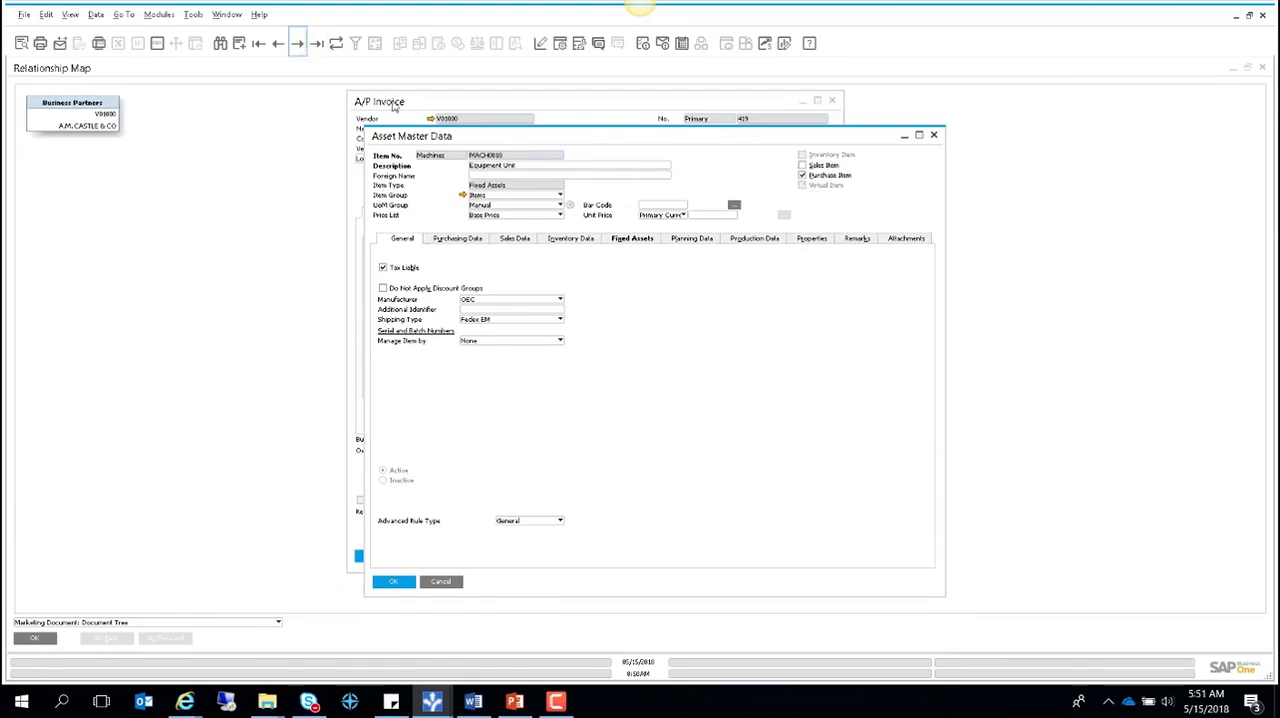
click(632, 240)
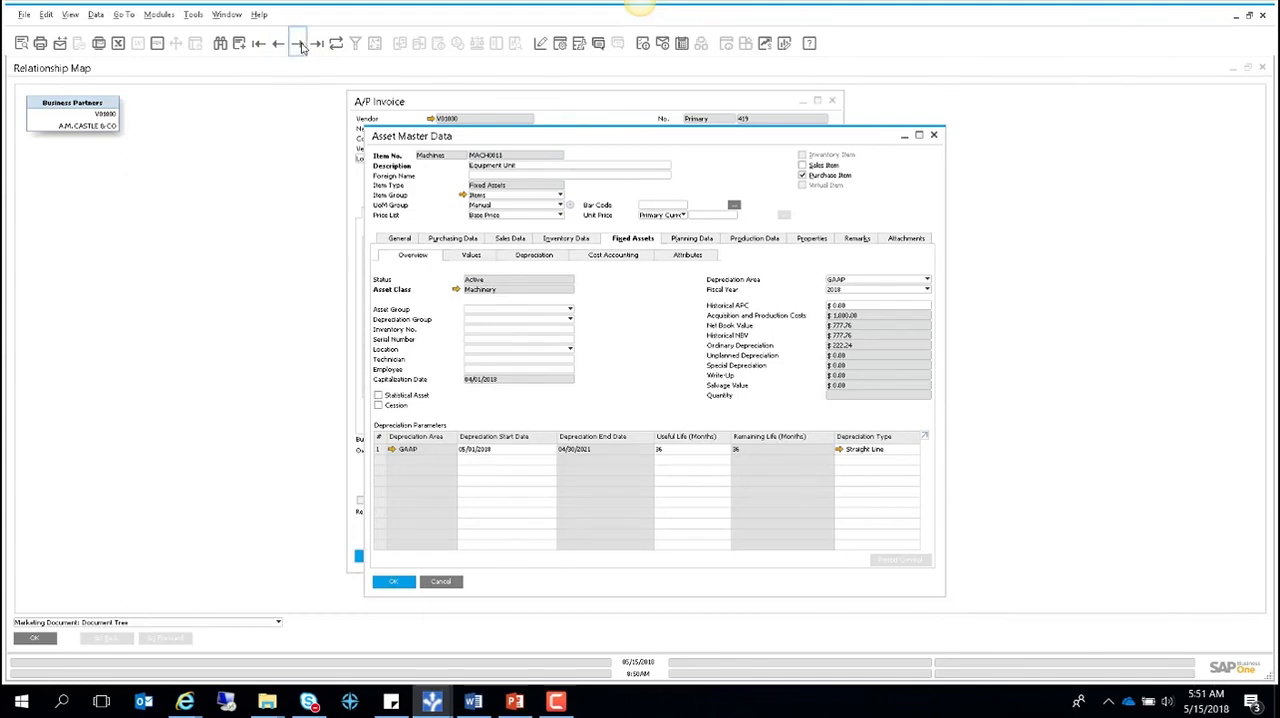
click(240, 44)
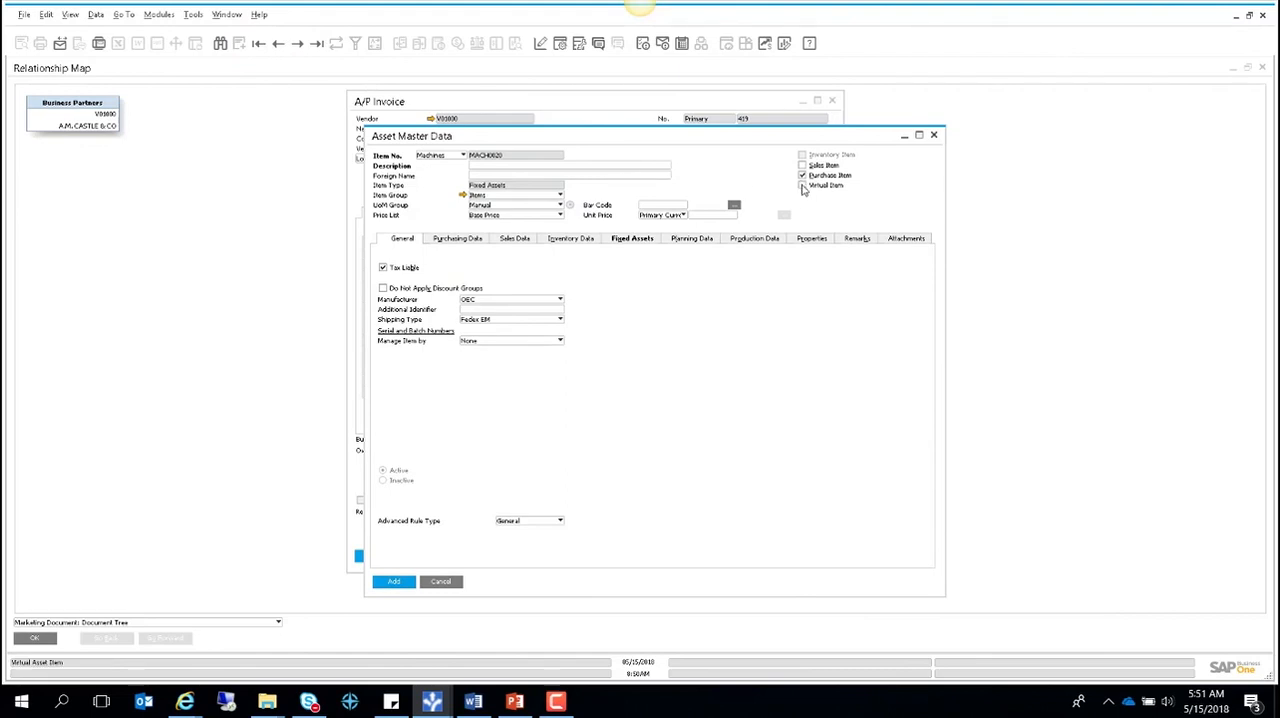
click(802, 186)
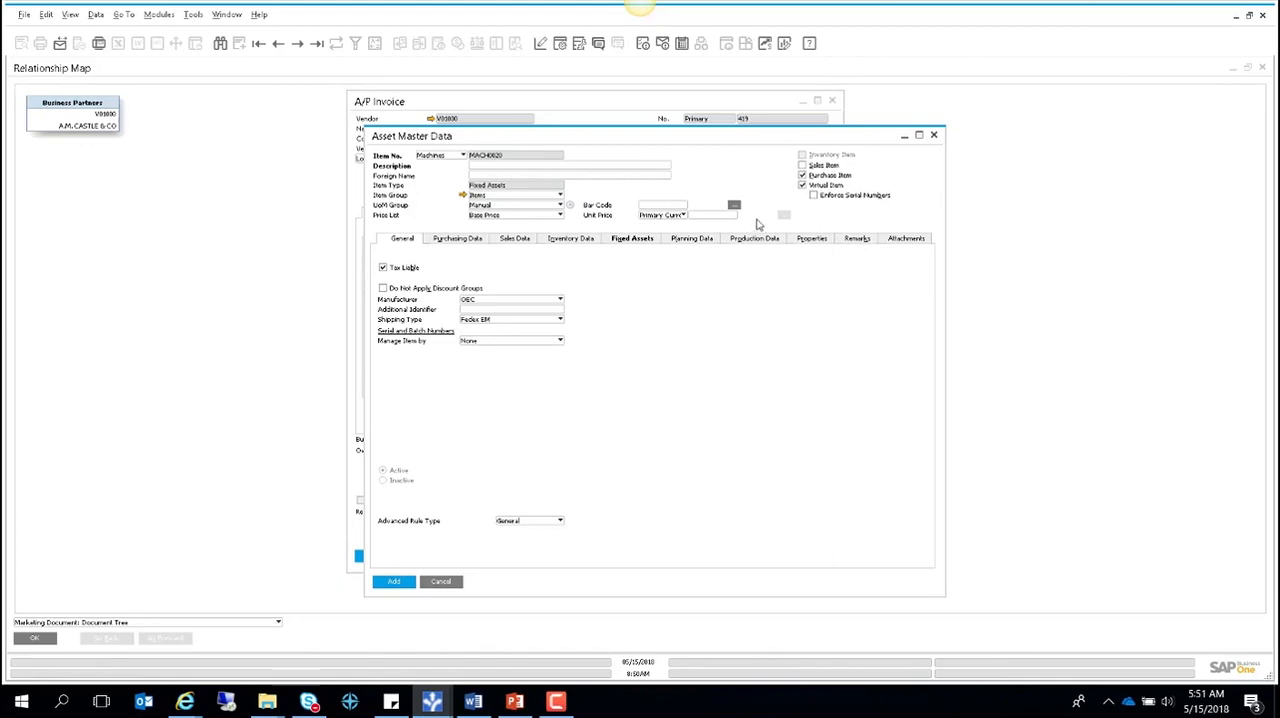
click(441, 583)
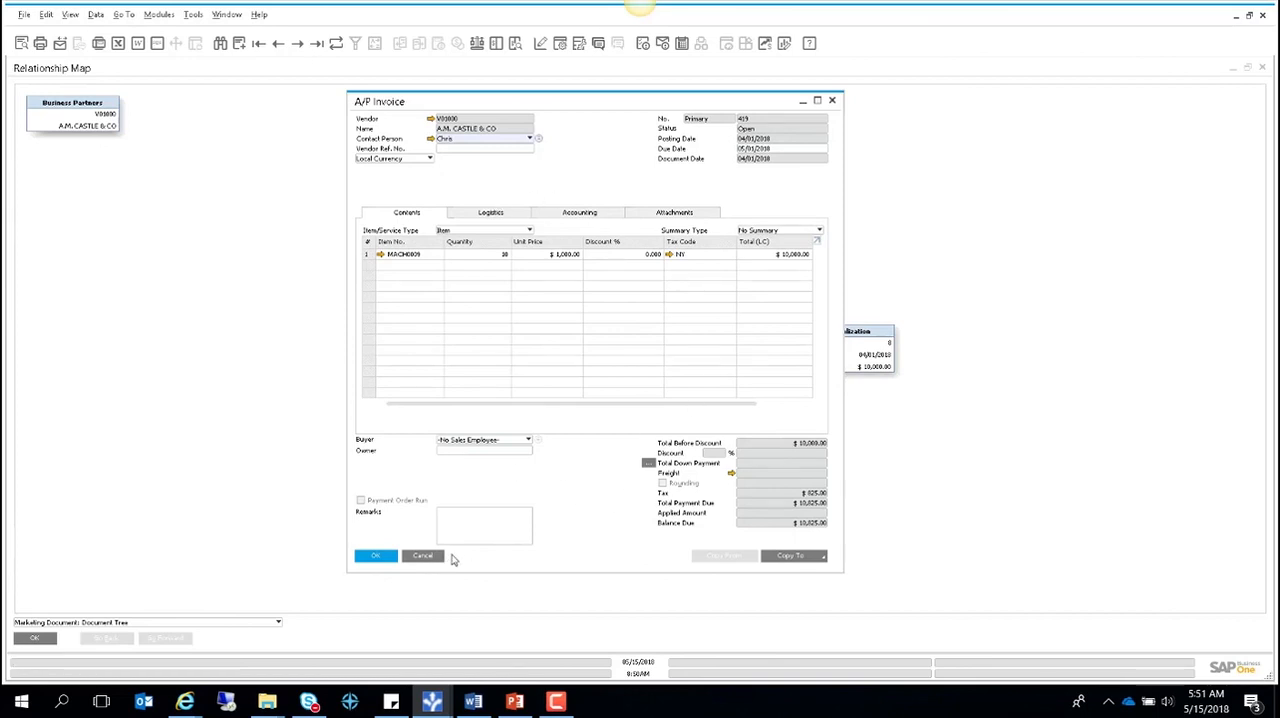
- Close the A/P invoice and open the Asset History Sheet report's selection criteria
click(424, 557)
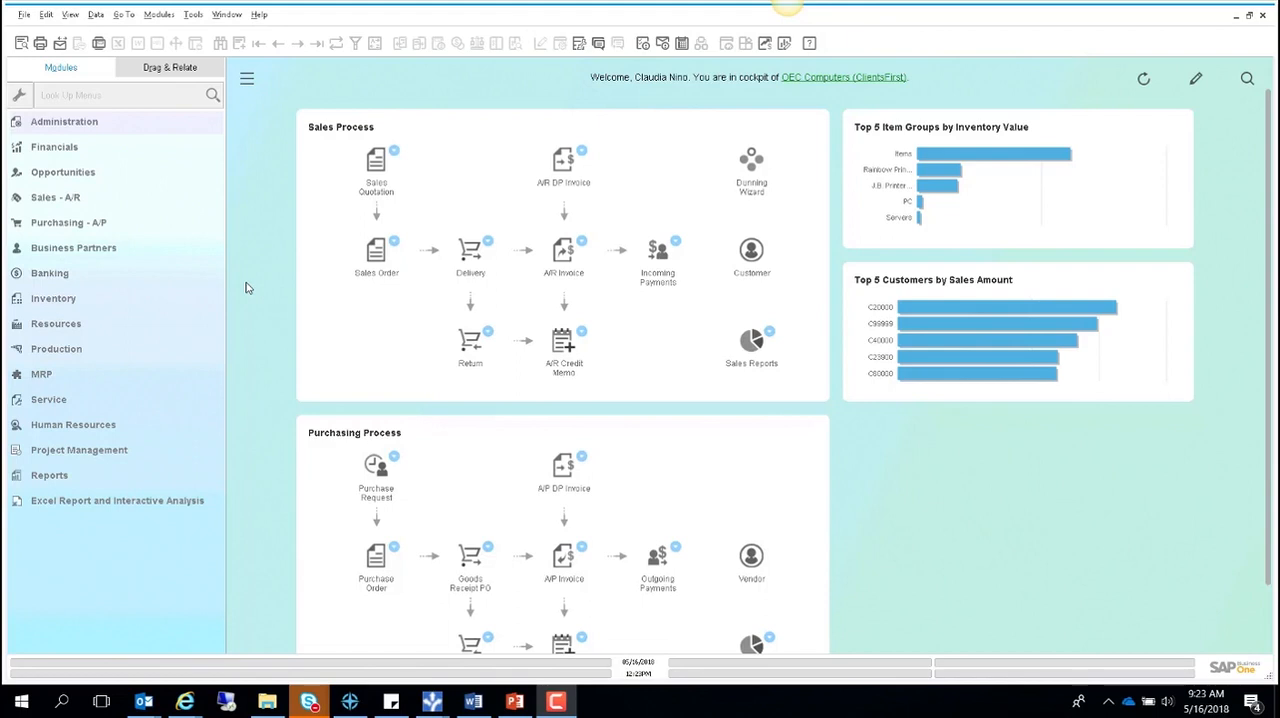
click(74, 148)
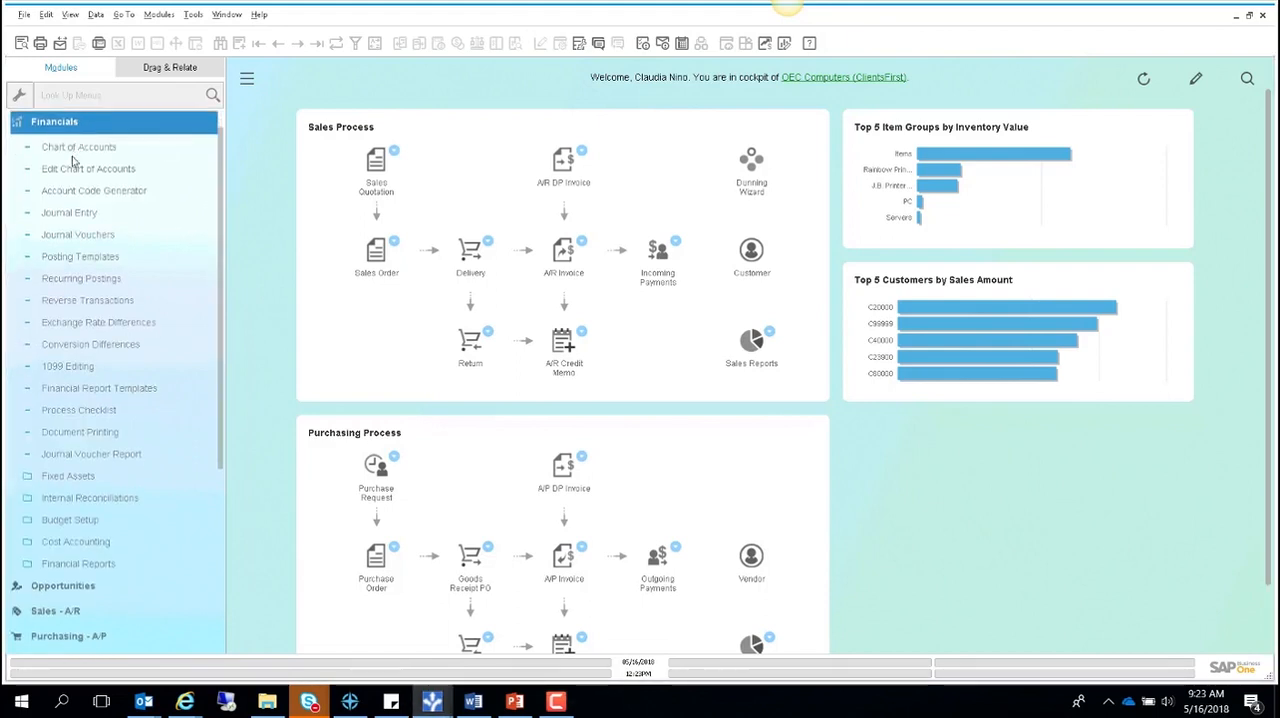
click(90, 479)
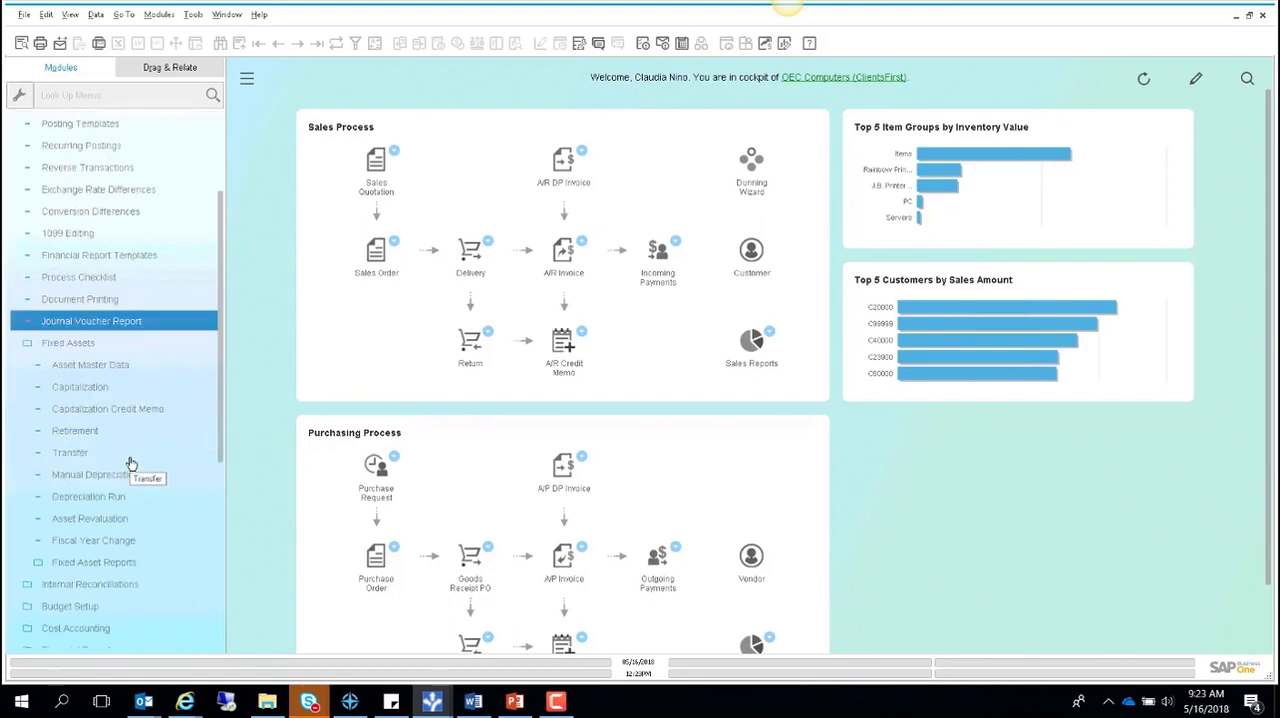
click(134, 495)
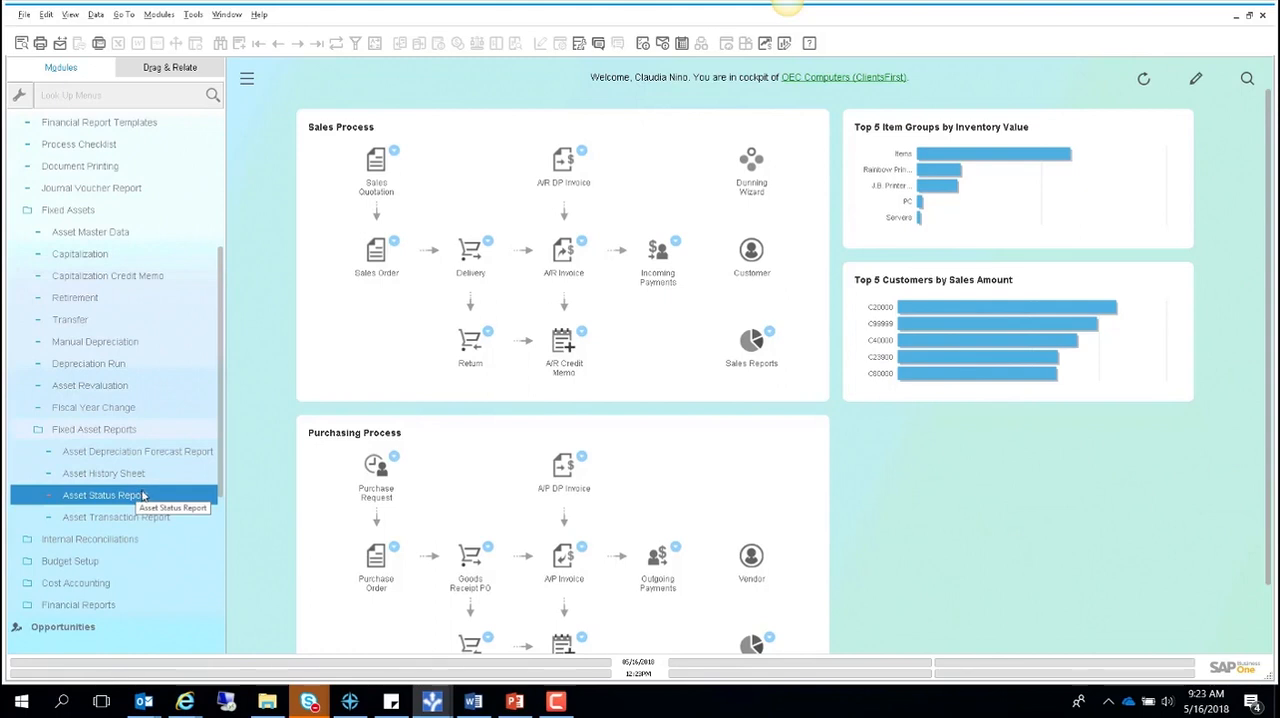
click(131, 481)
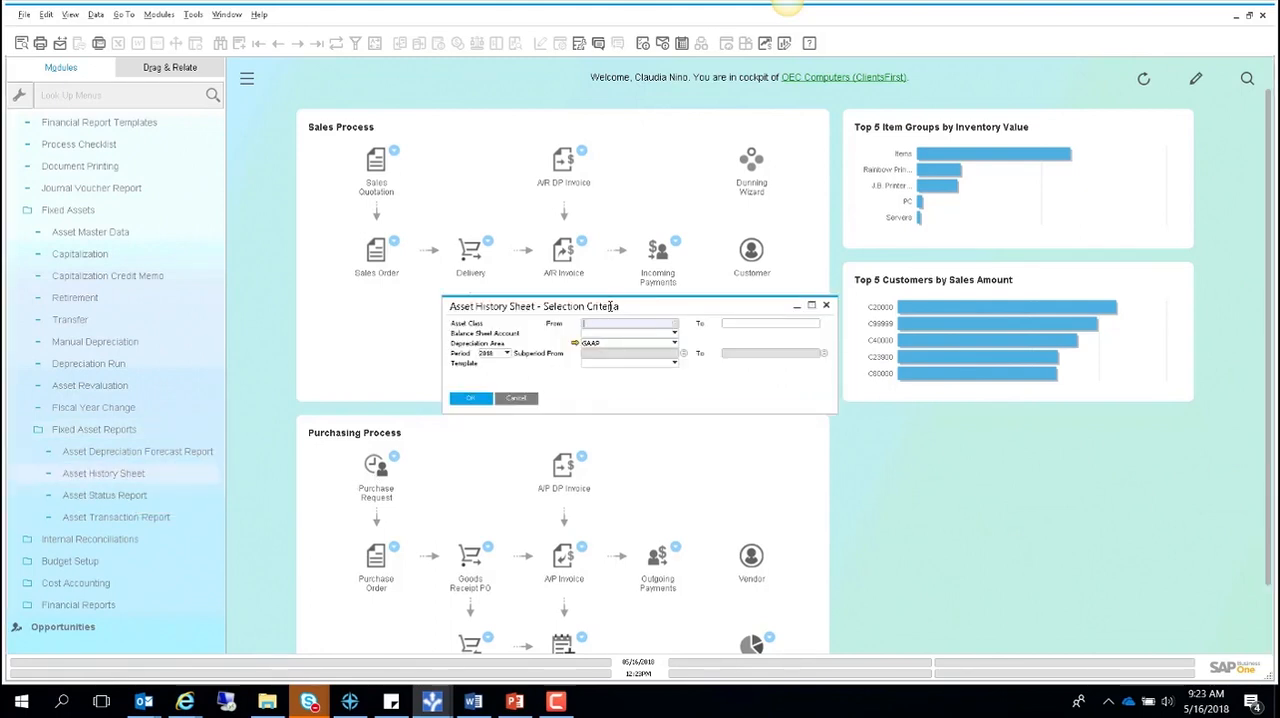
- Set both ends of the Asset History Sheet's asset class range to Machinery
drag(609, 297, 591, 270)
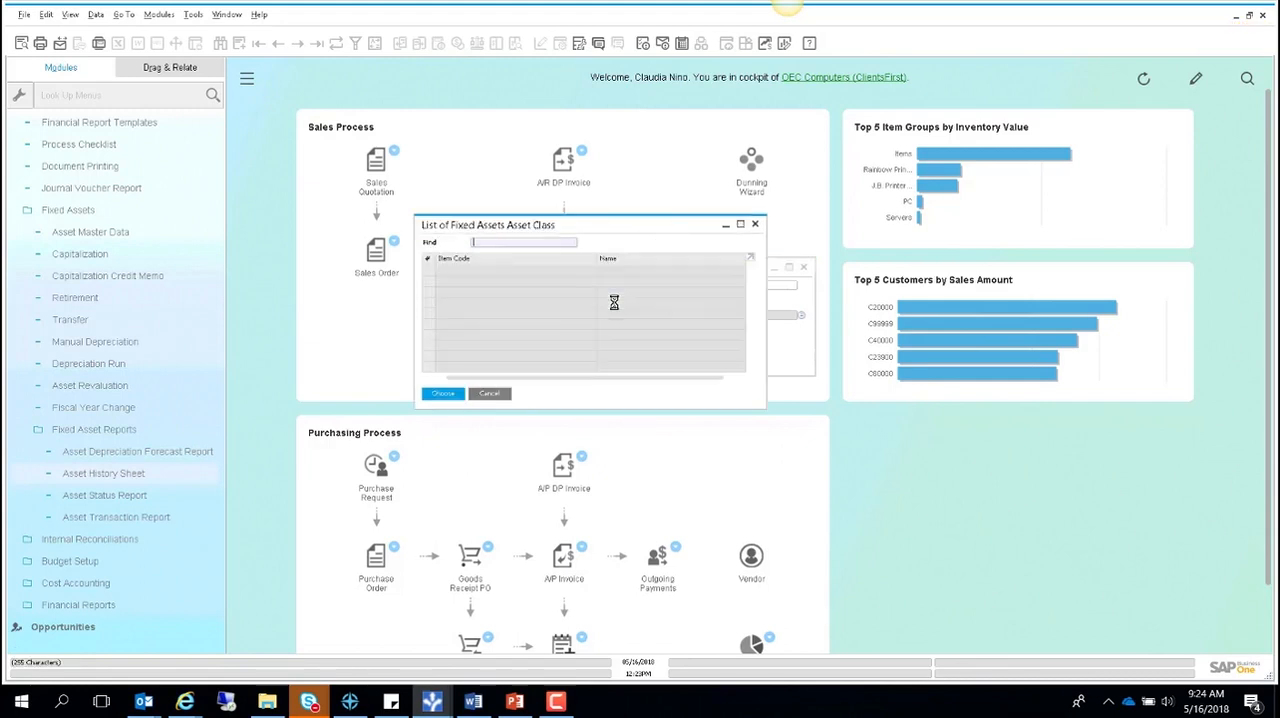
click(441, 394)
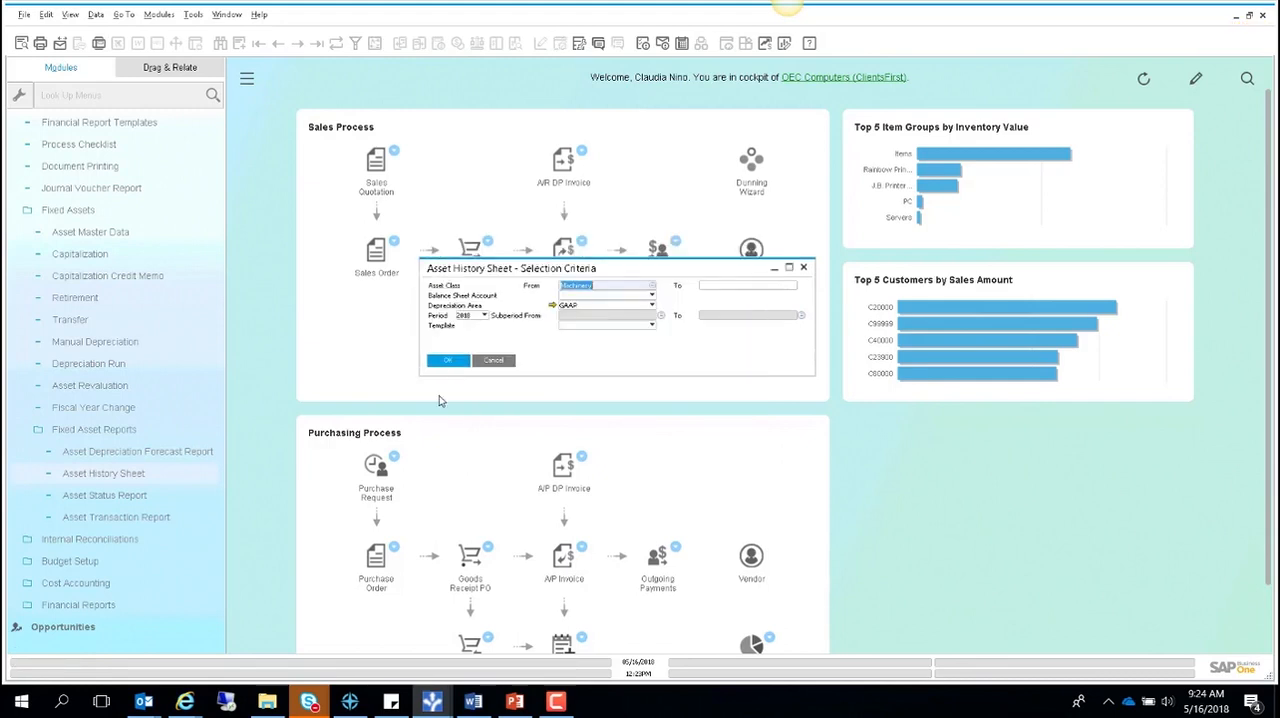
click(715, 288)
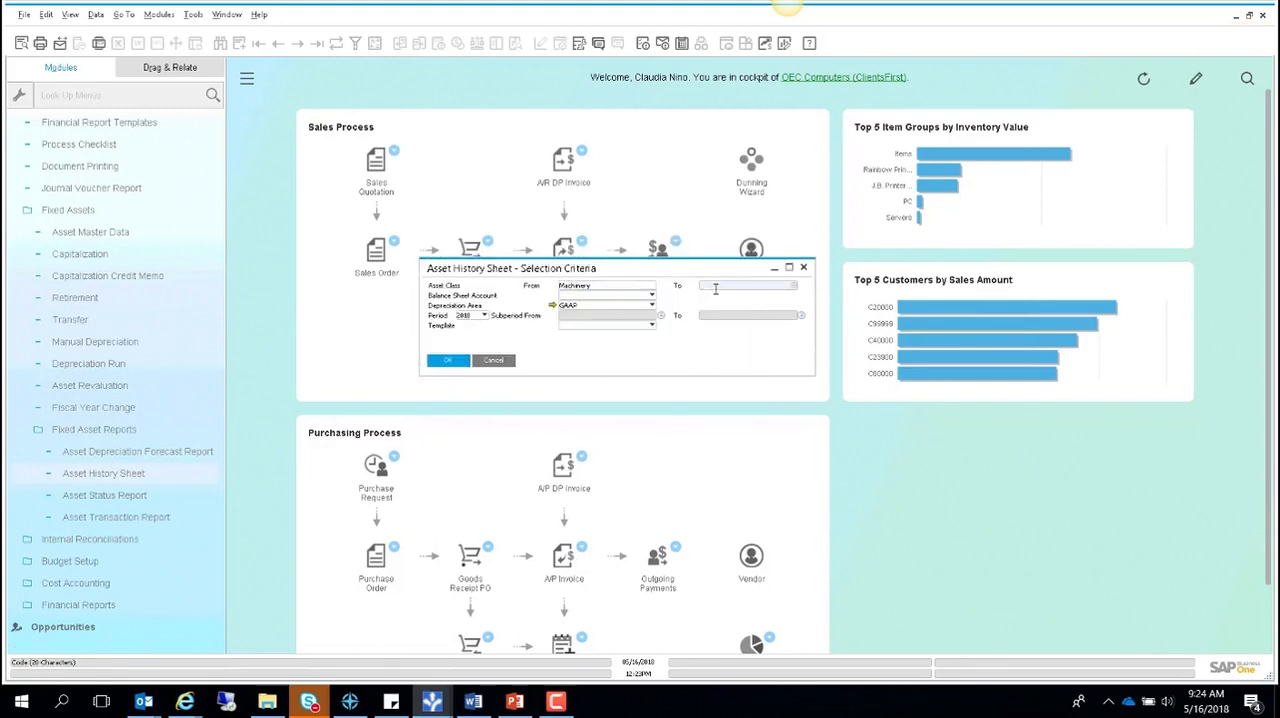
key(Tab)
click(447, 391)
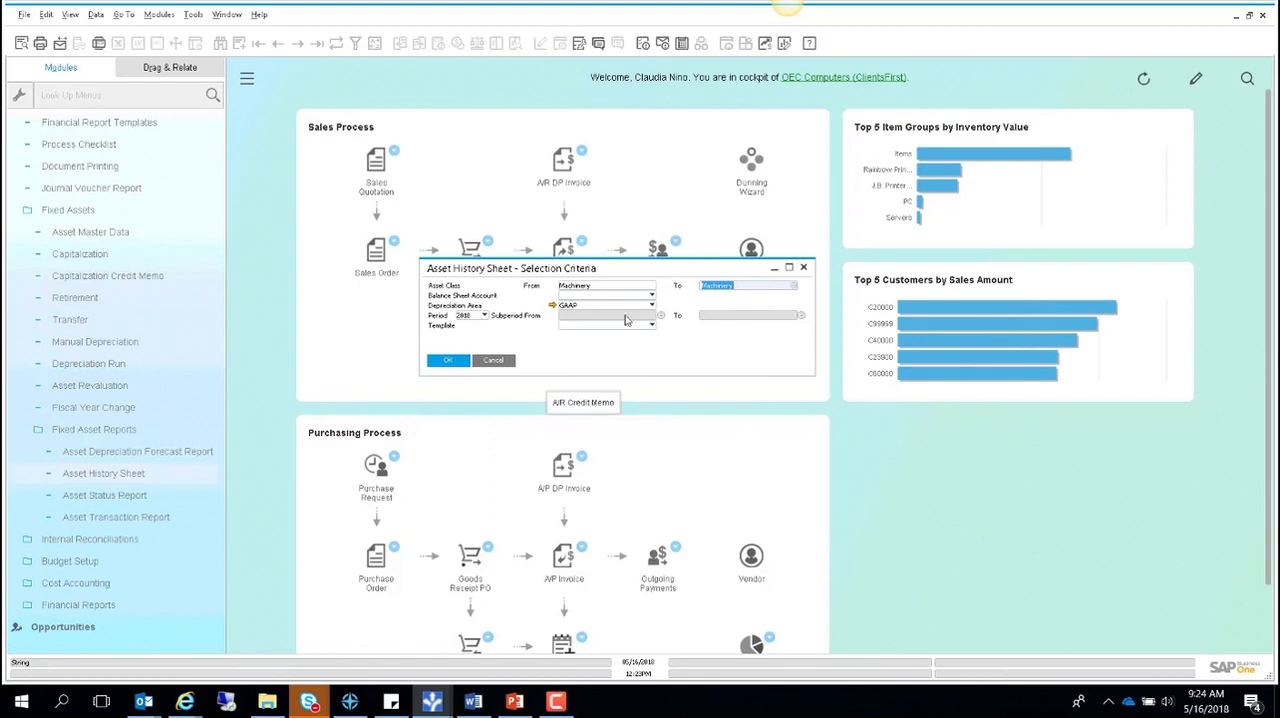
- Set the report's subperiod range from 2018-01 to 2018-12 and run the Asset History Sheet
click(662, 315)
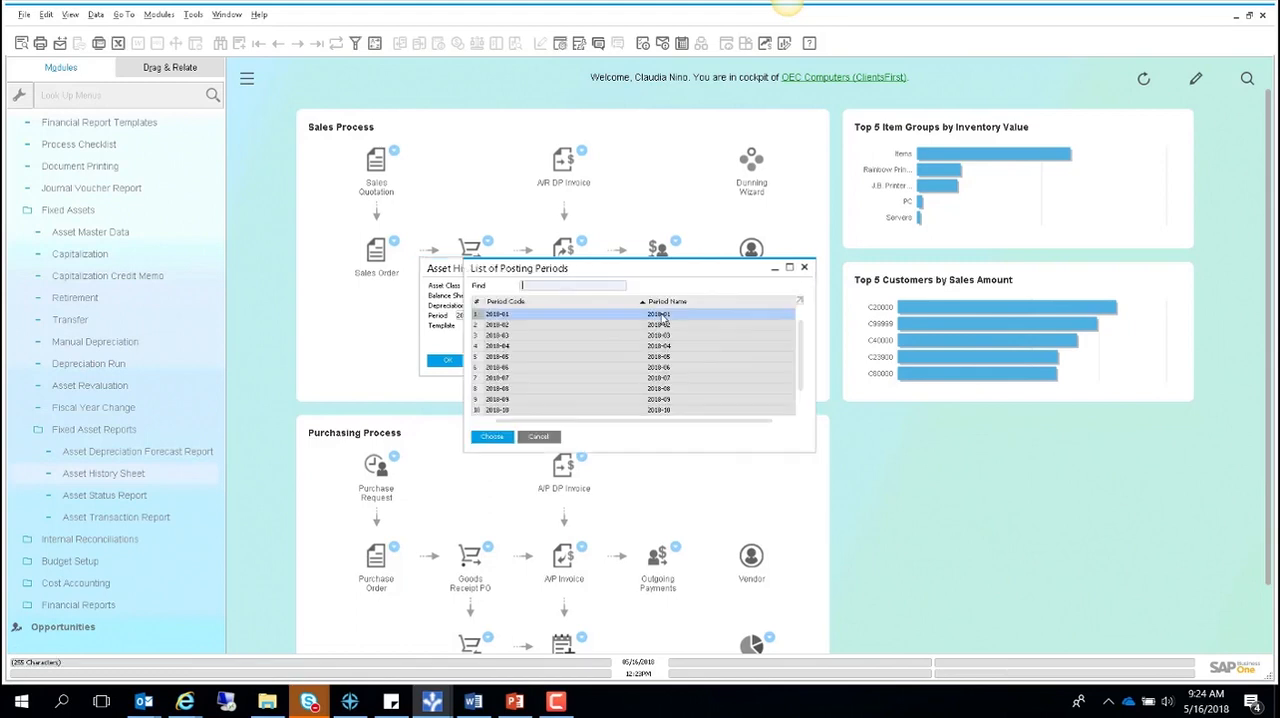
click(492, 437)
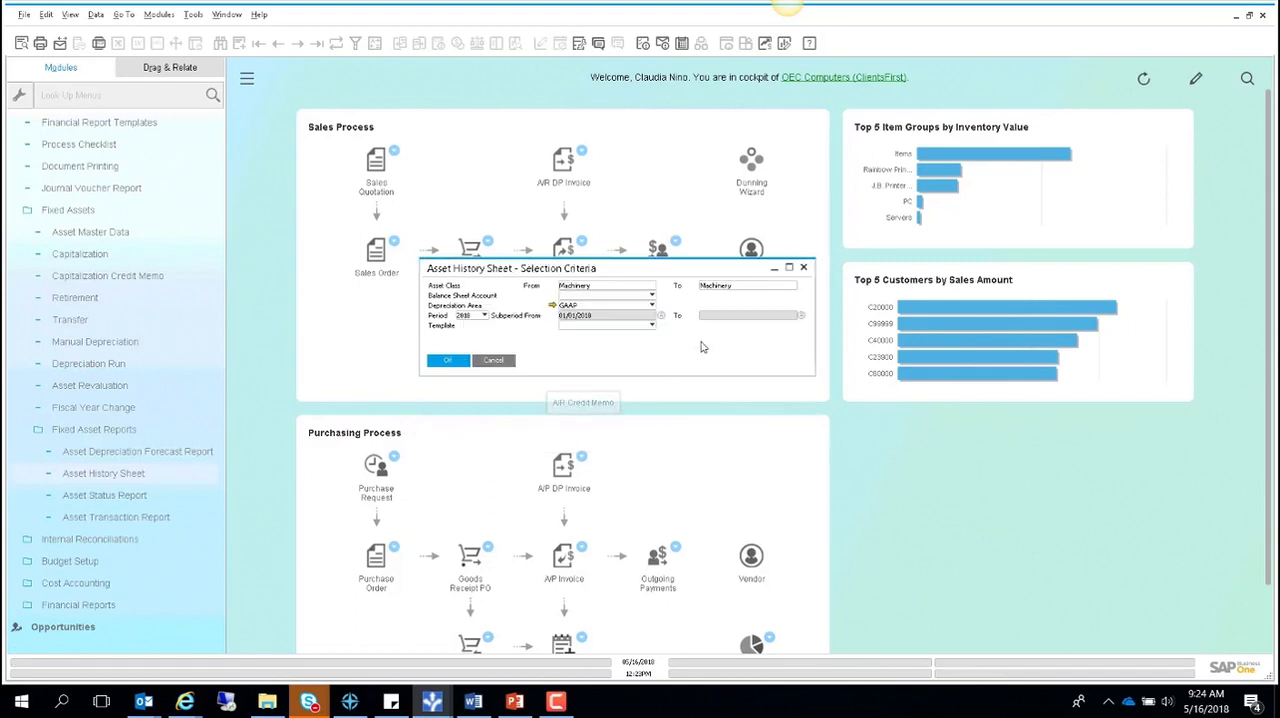
click(787, 320)
scroll(733, 337, down, 1)
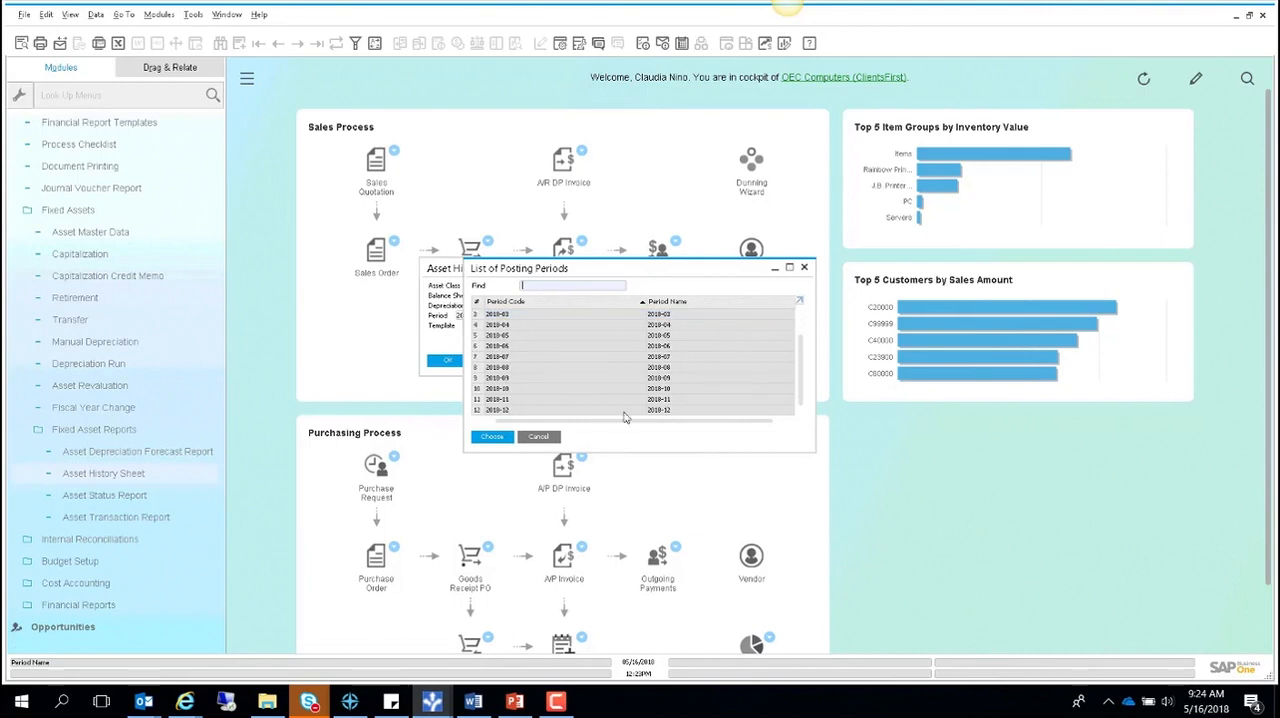
click(511, 411)
click(508, 437)
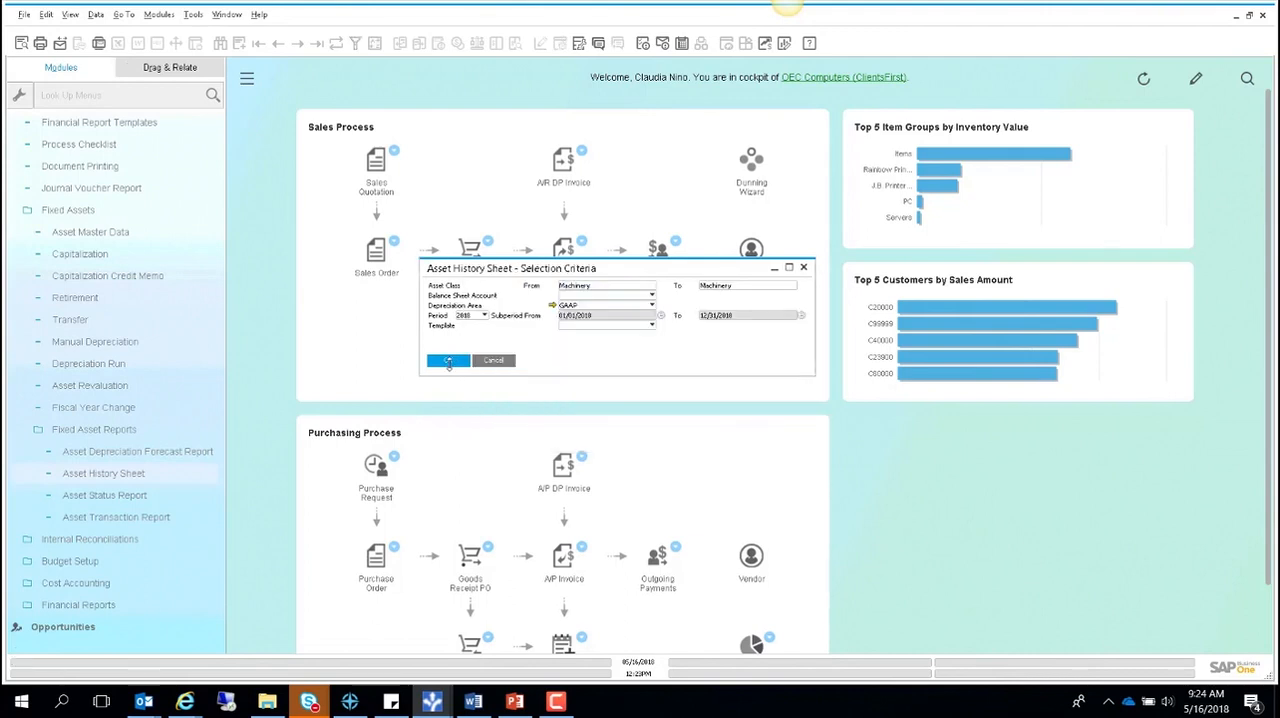
click(449, 362)
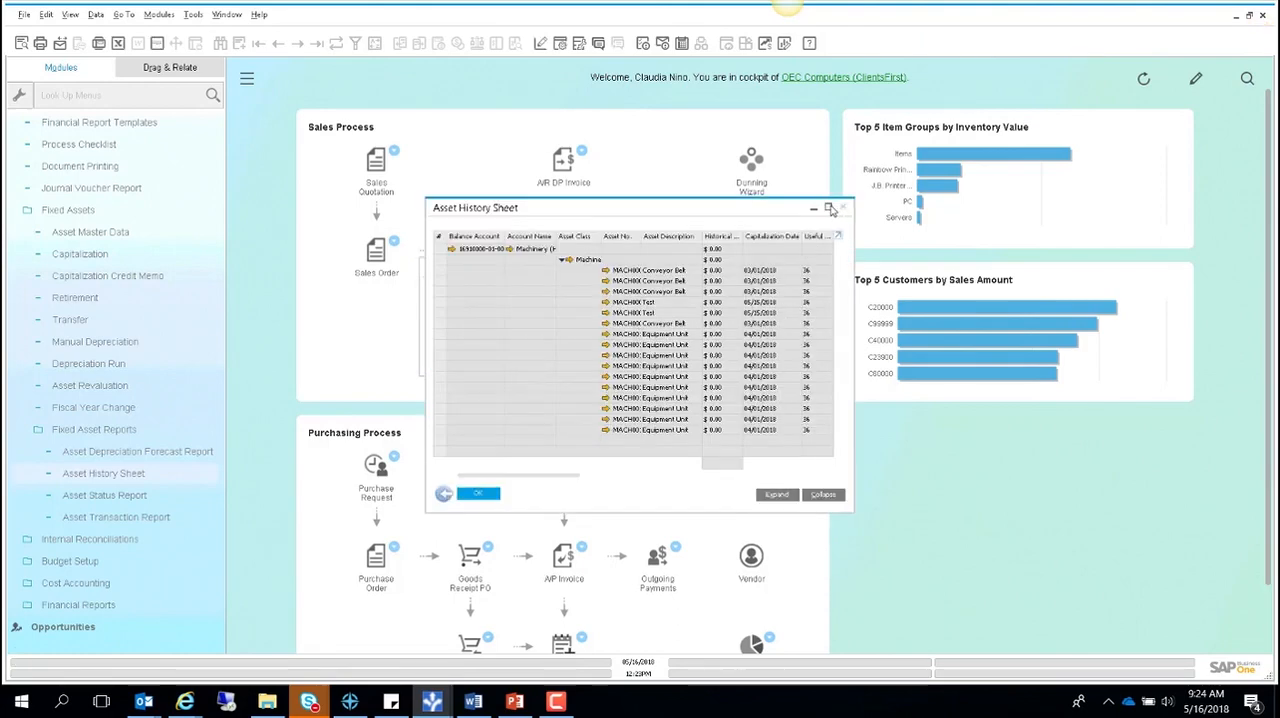
- Examine the maximized Asset History Sheet summarized by account and detailed by asset, through the end-date columns, and close the report
click(830, 209)
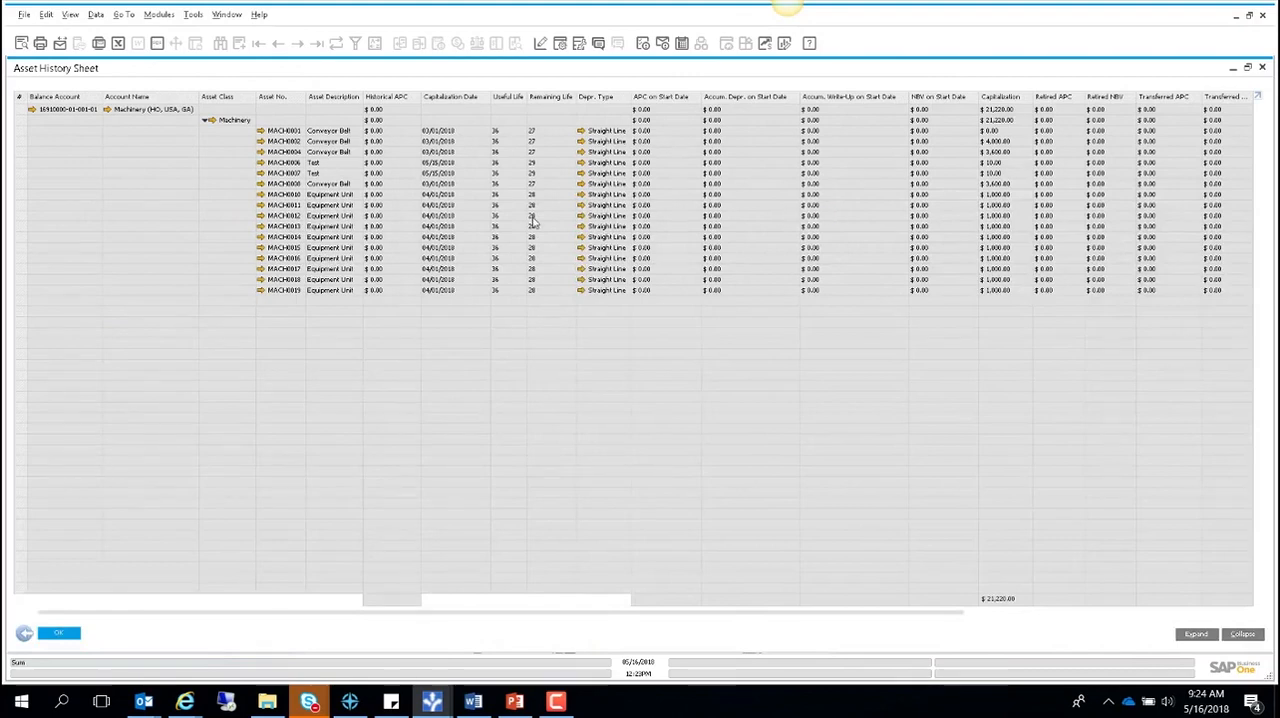
click(1242, 634)
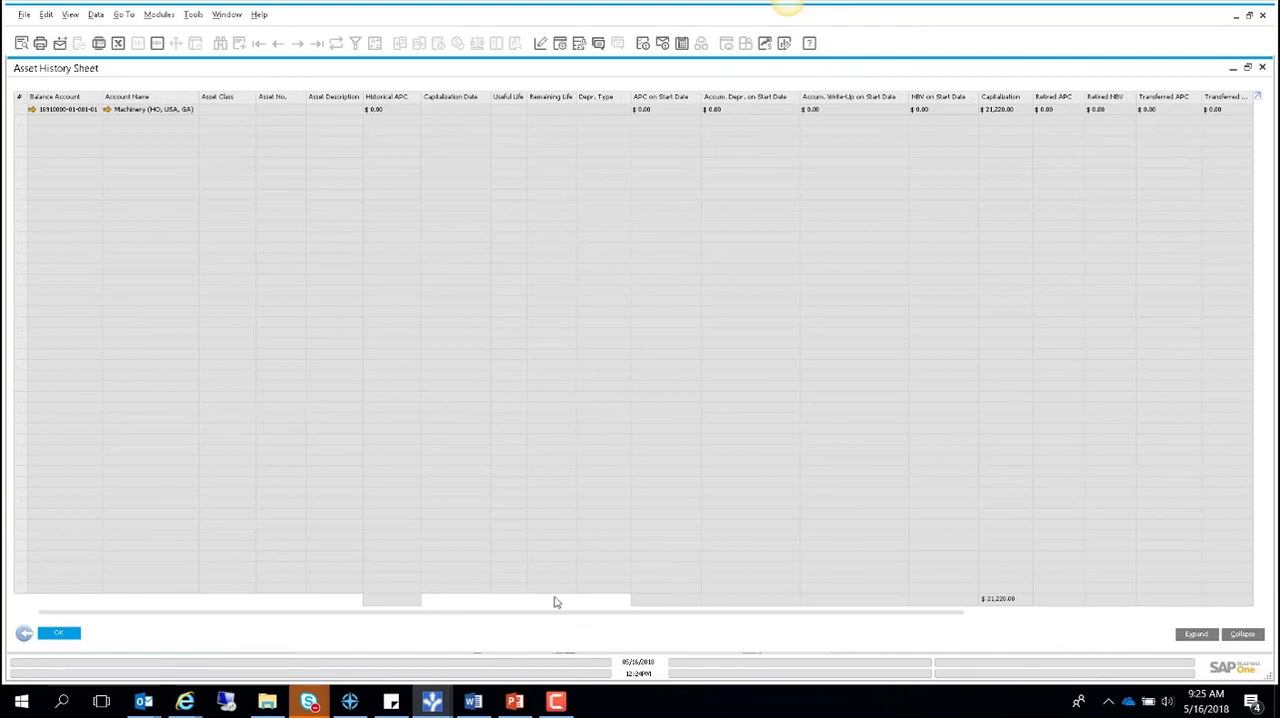
drag(504, 618, 926, 606)
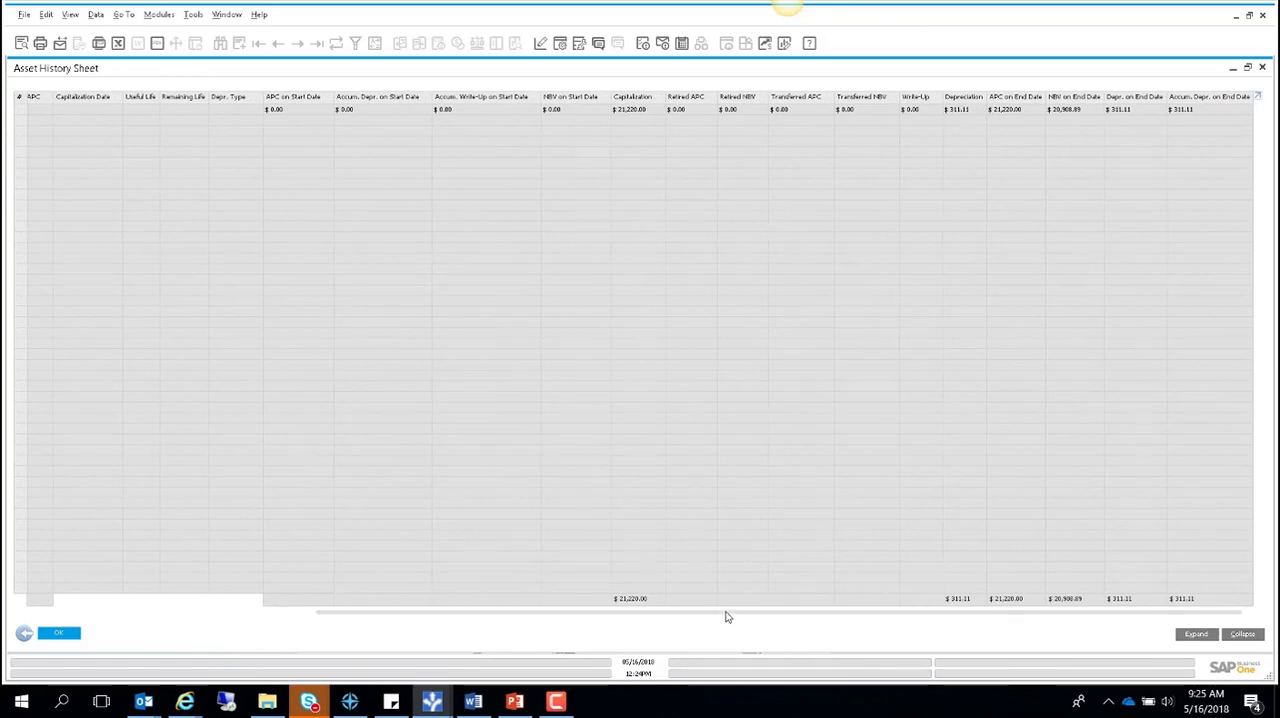
drag(726, 614, 294, 631)
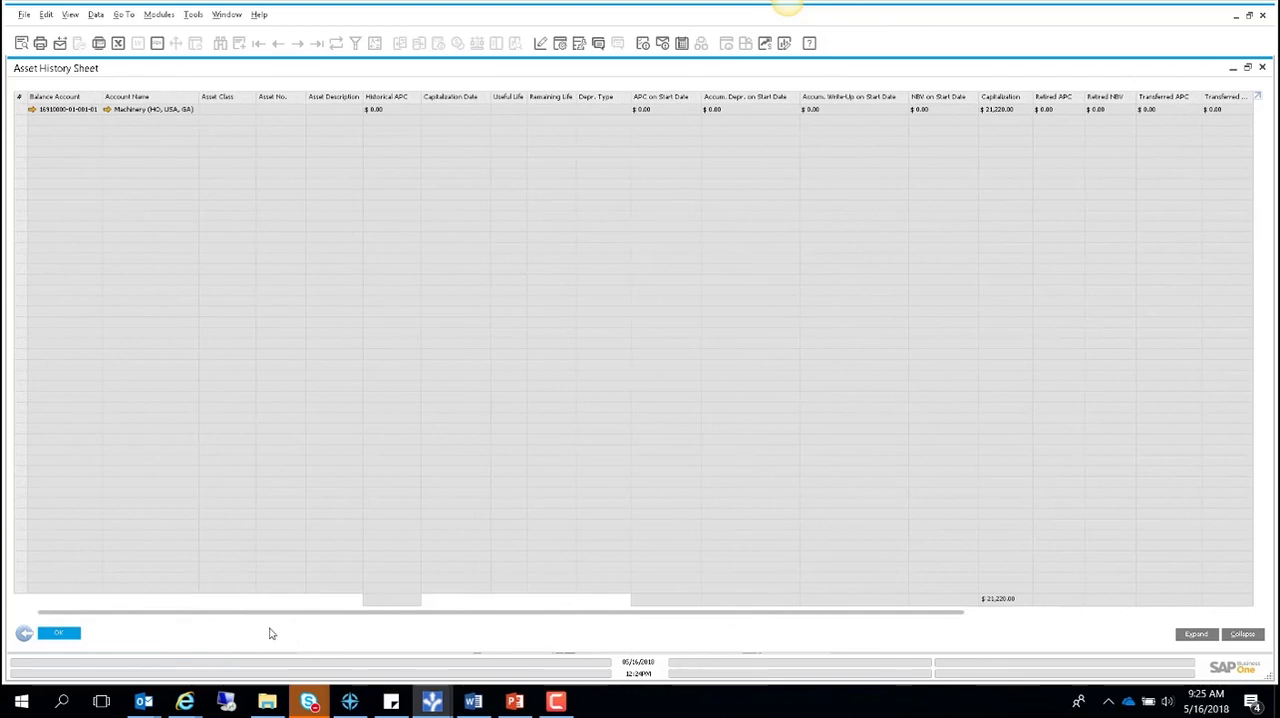
click(1199, 635)
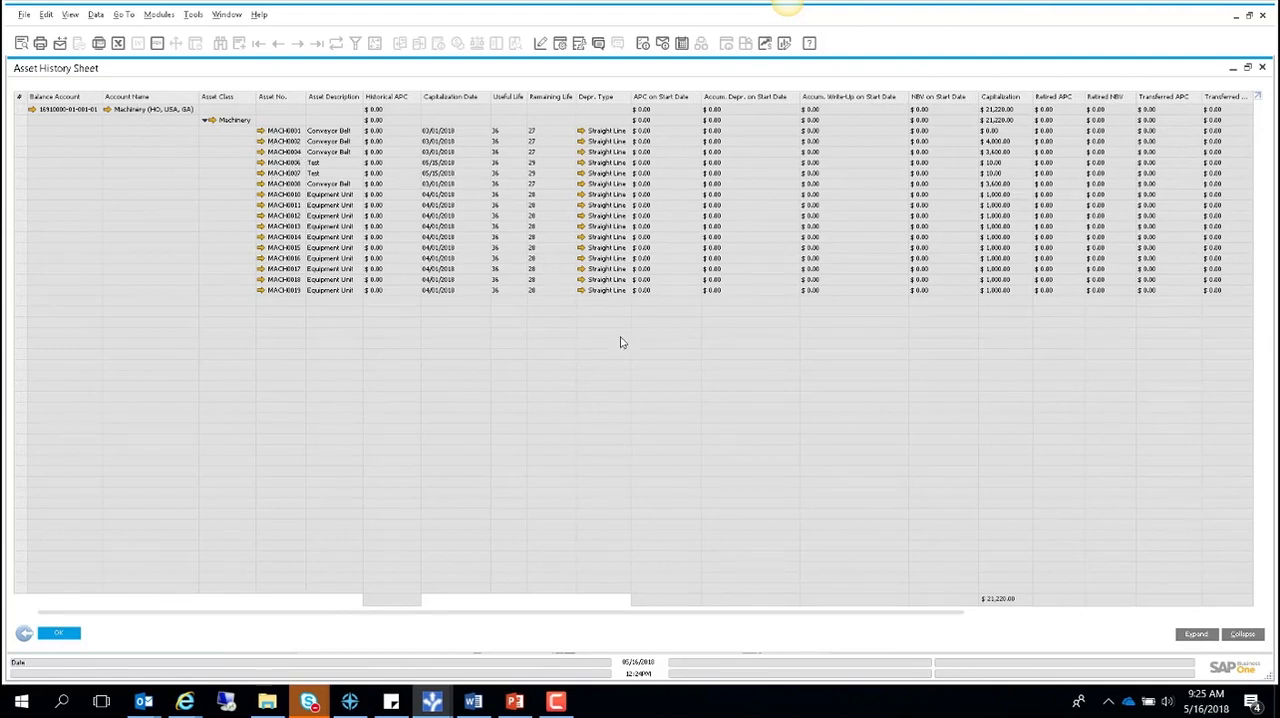
drag(433, 620, 789, 612)
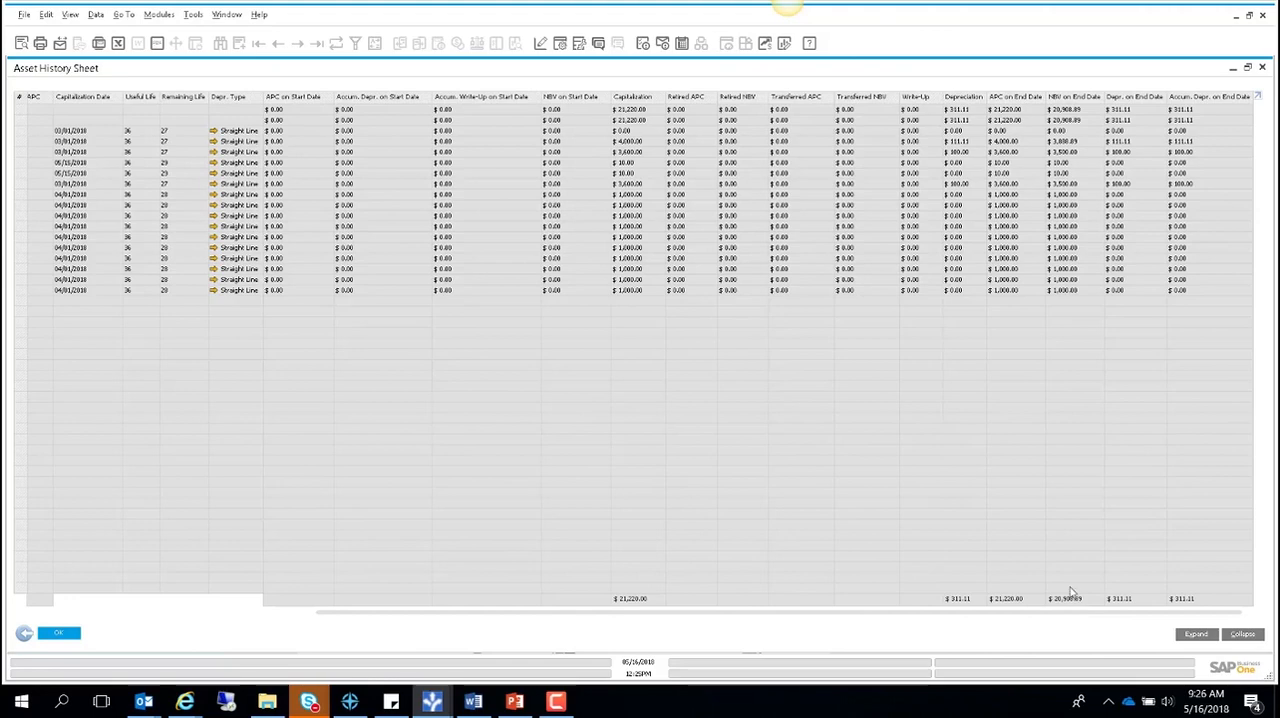
click(60, 634)
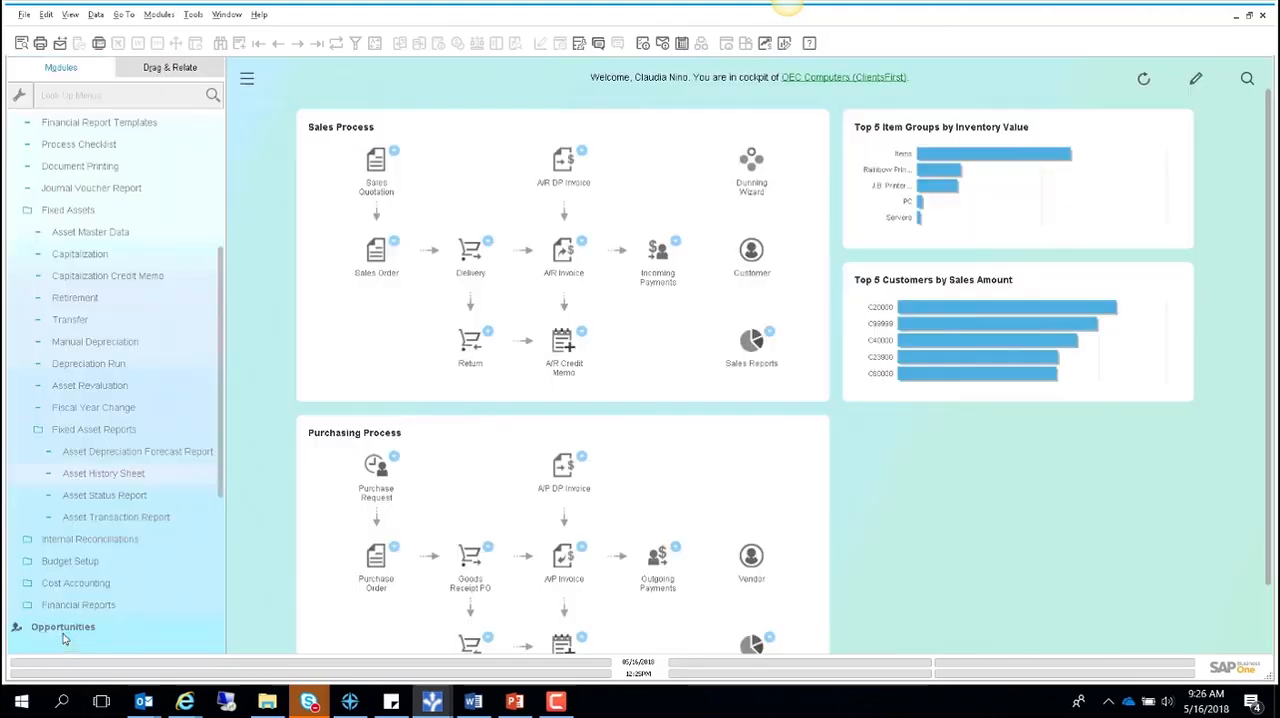
drag(222, 272, 218, 130)
click(66, 148)
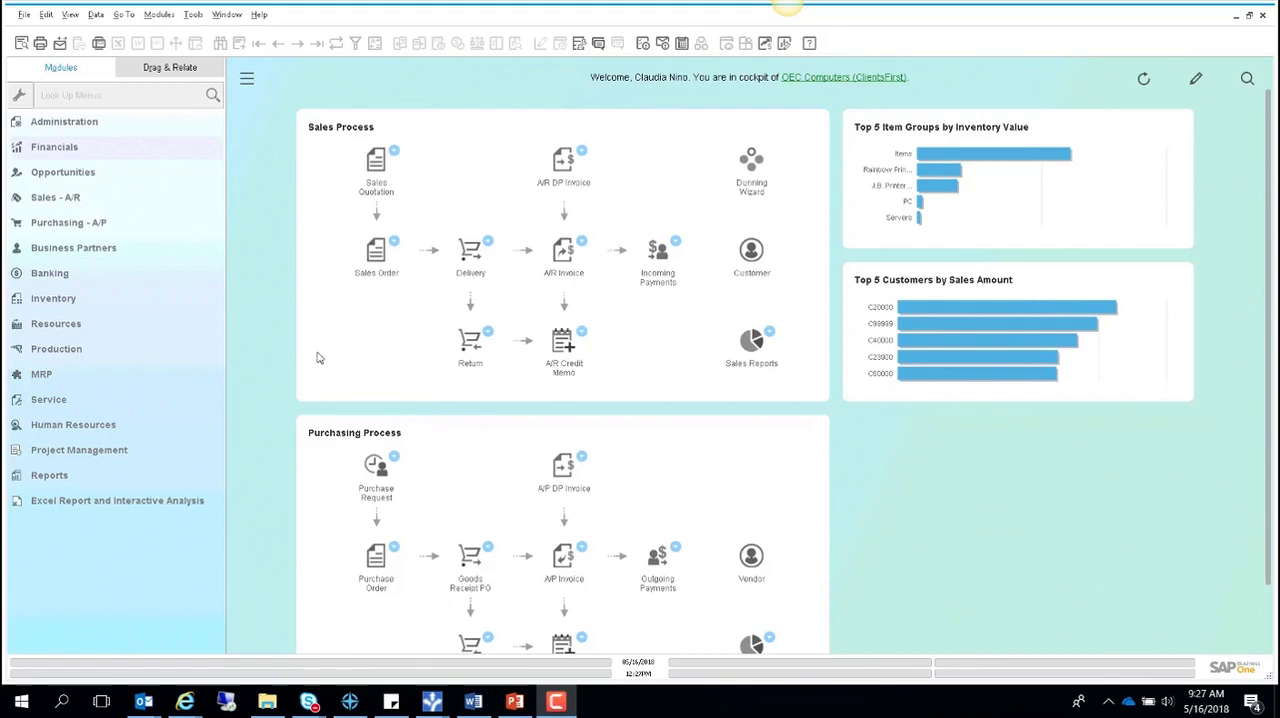
- Review the fixed asset functions available in Financials and the fixed asset setup options in Administration
click(95, 128)
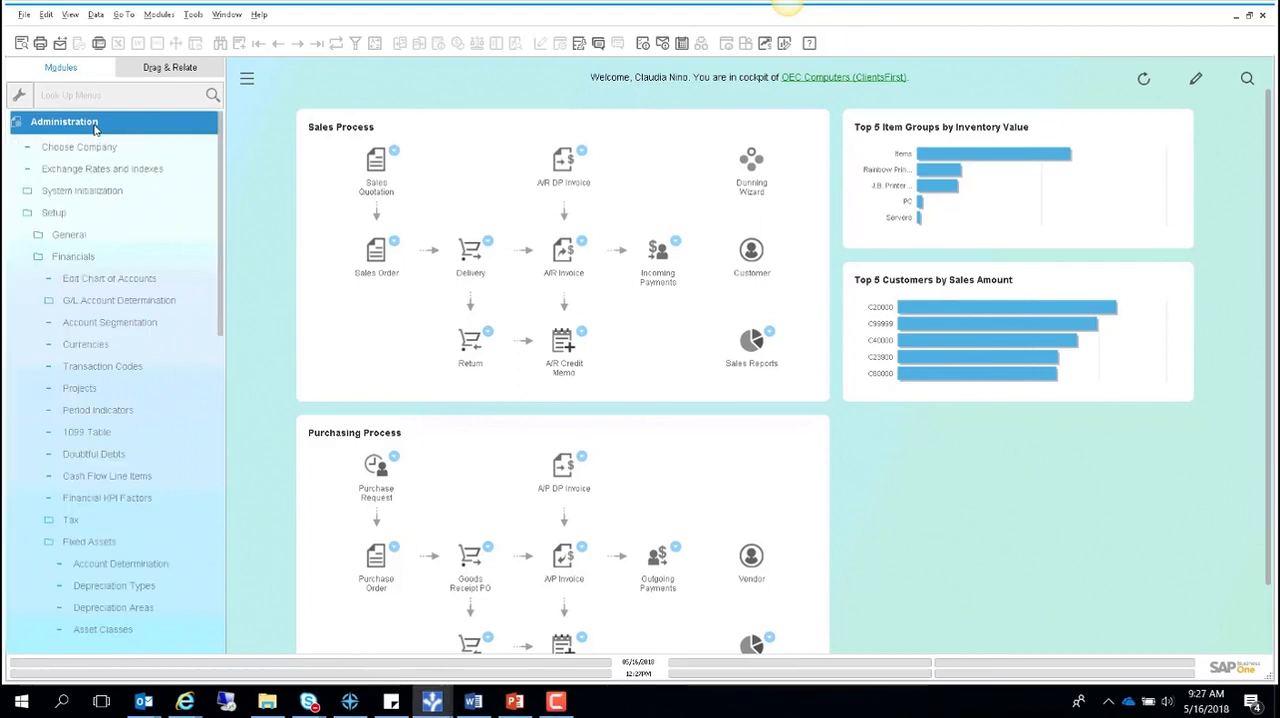
click(95, 192)
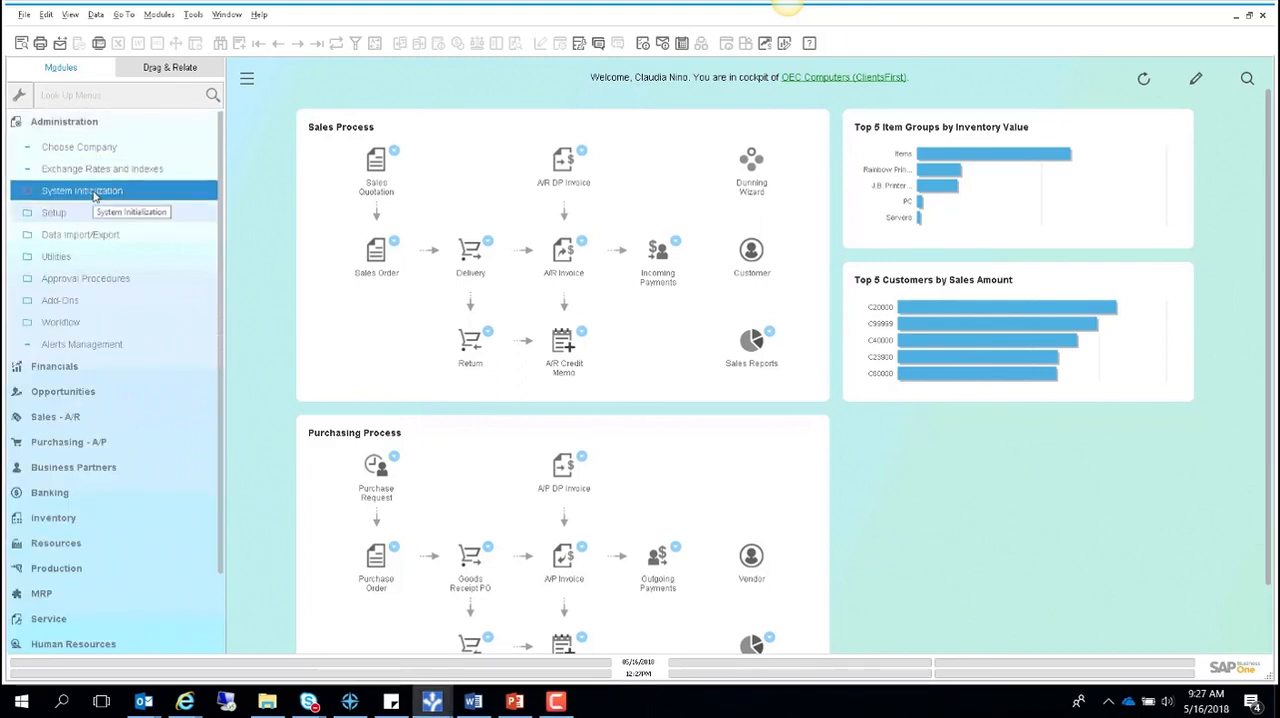
click(92, 124)
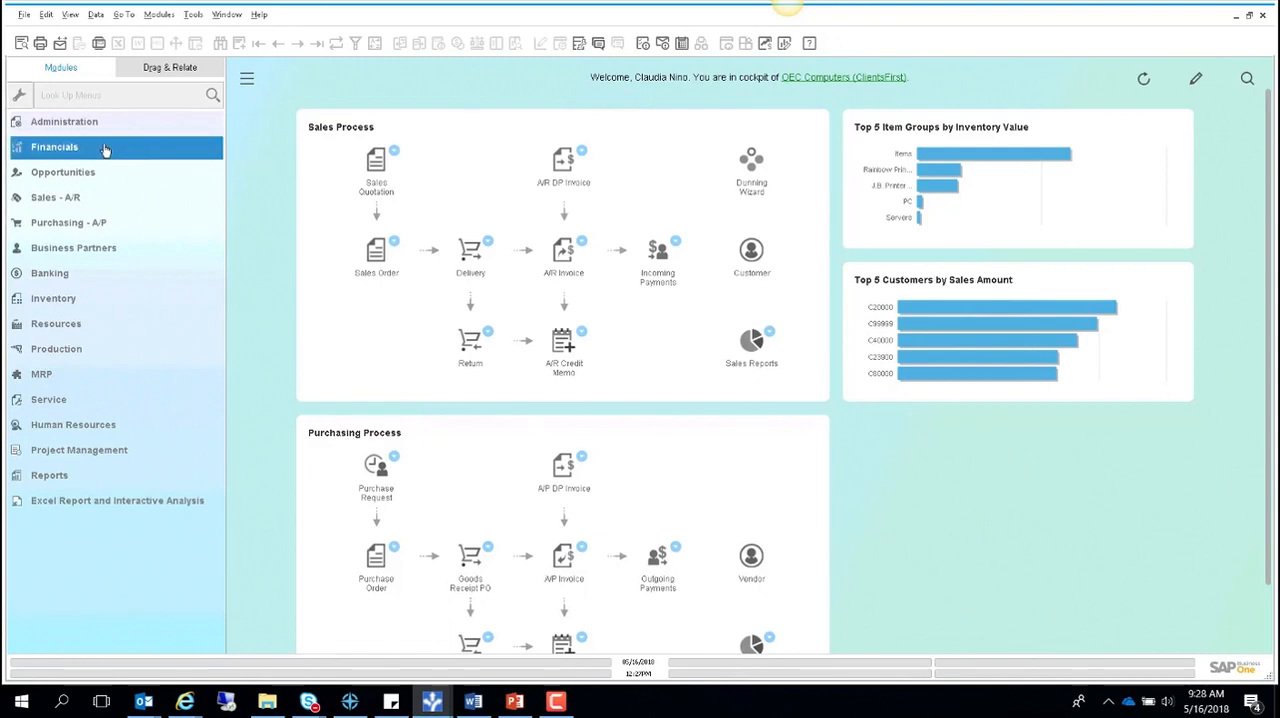
click(105, 148)
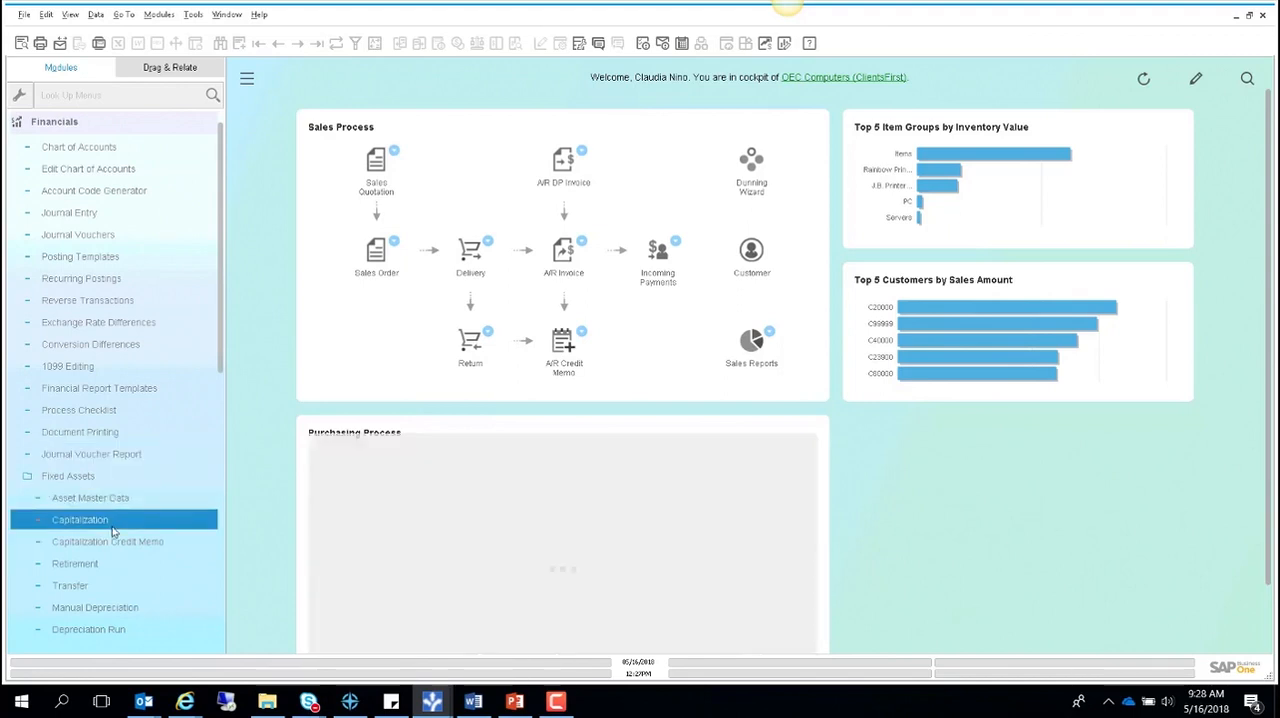
click(136, 569)
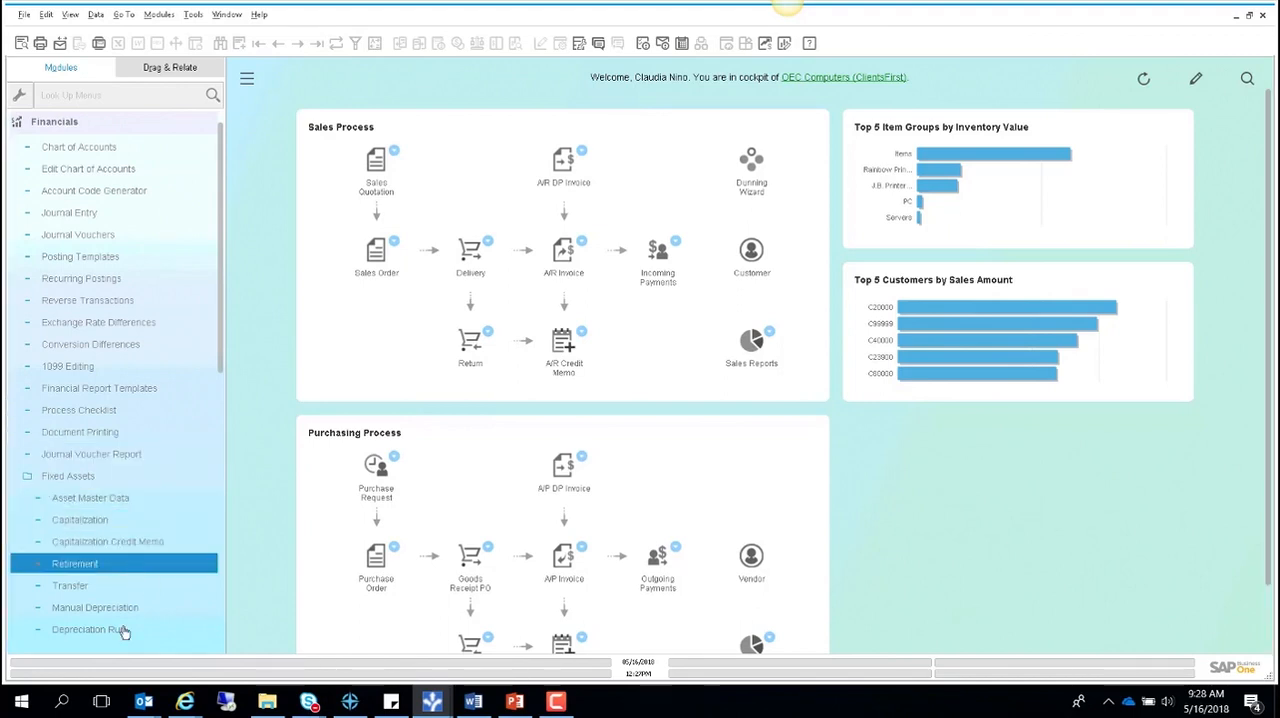
click(93, 480)
scroll(172, 420, up, 1)
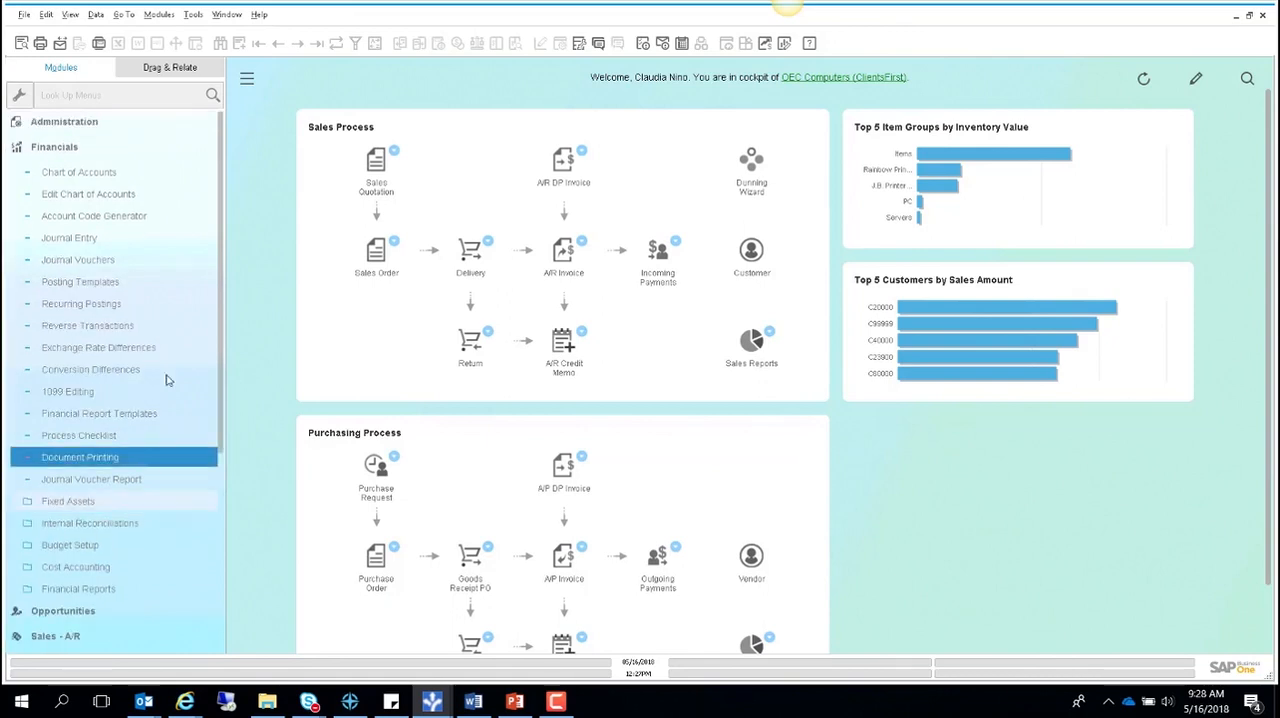
click(82, 148)
click(72, 126)
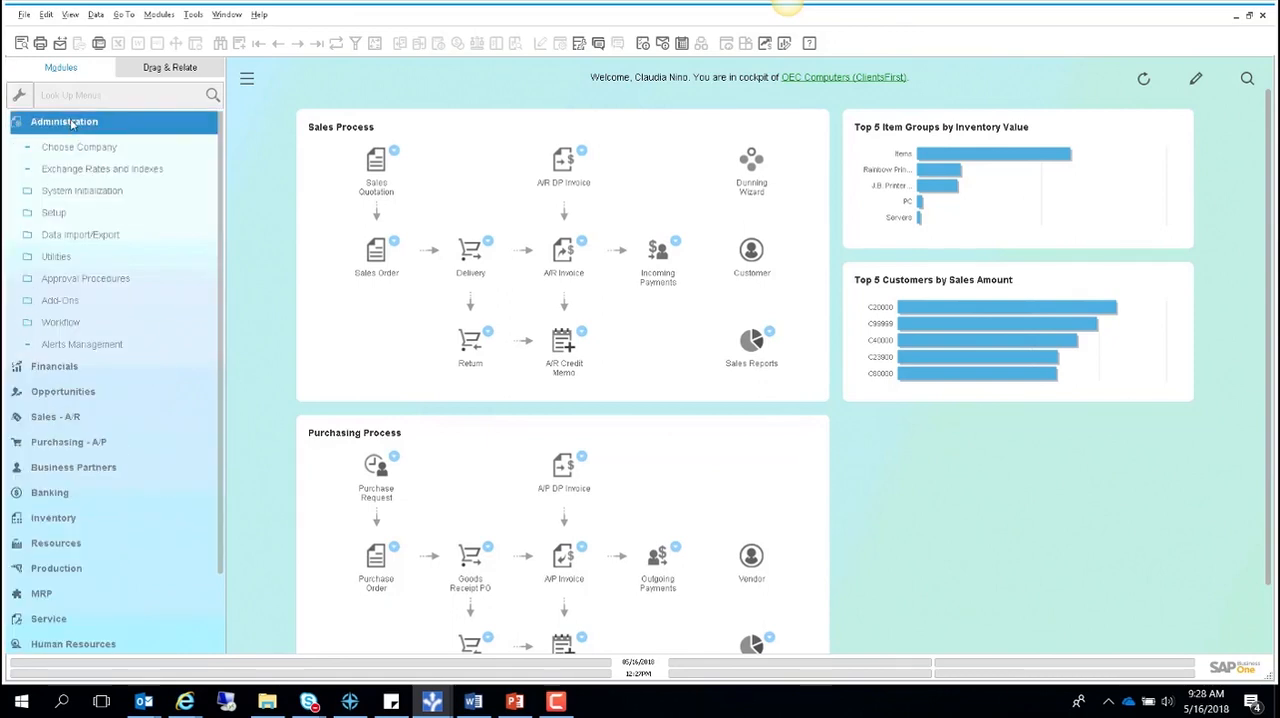
click(56, 213)
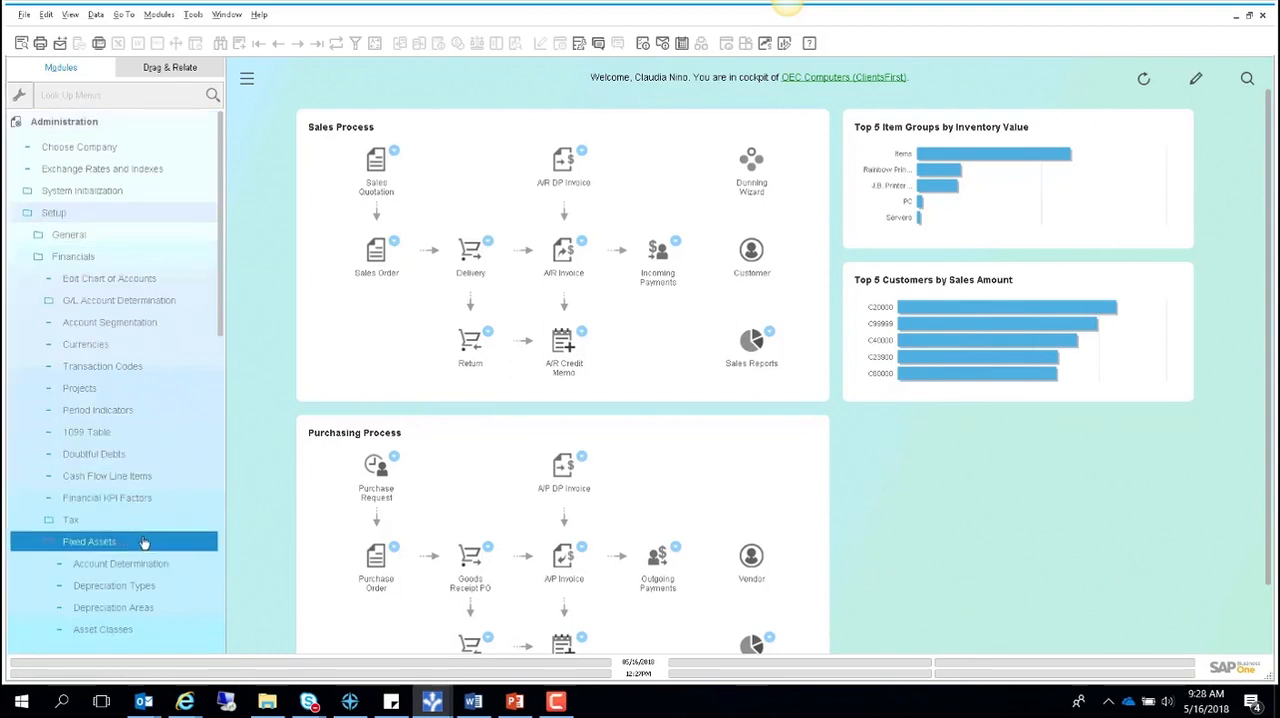
scroll(140, 540, down, 2)
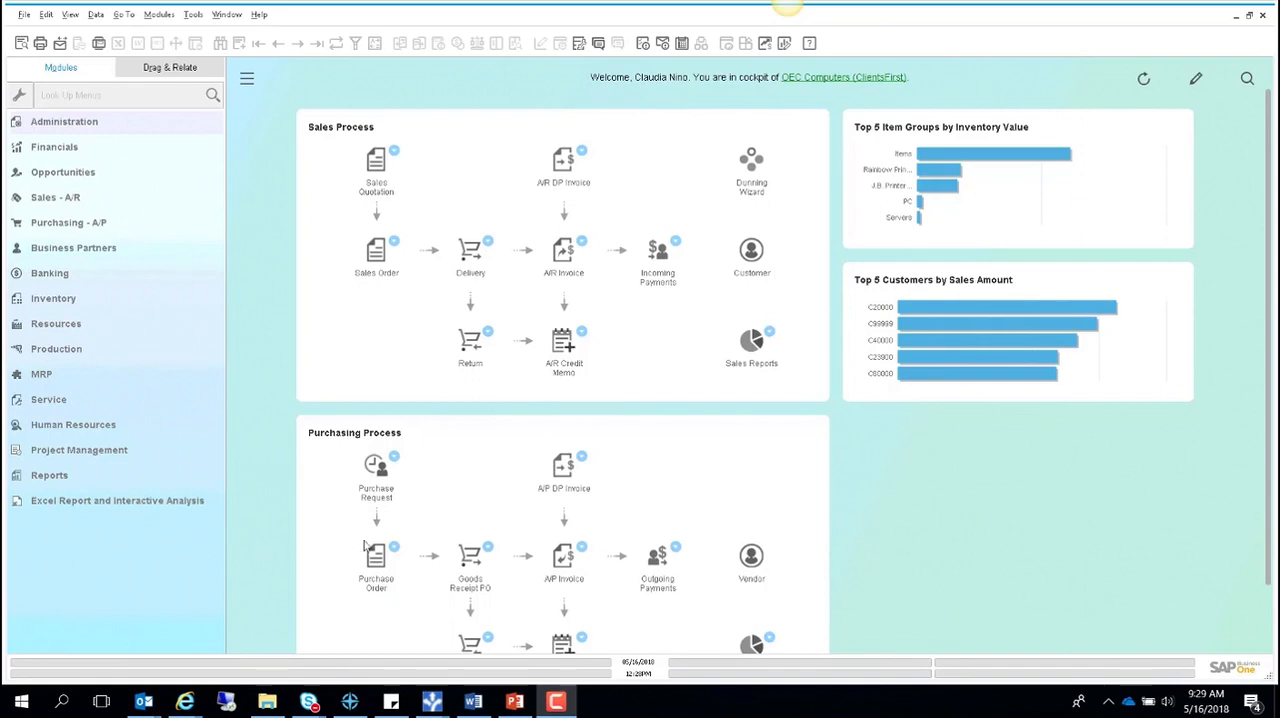
- Open the import of fixed asset master data from Microsoft Excel to view its mapping settings, and cancel it
click(90, 121)
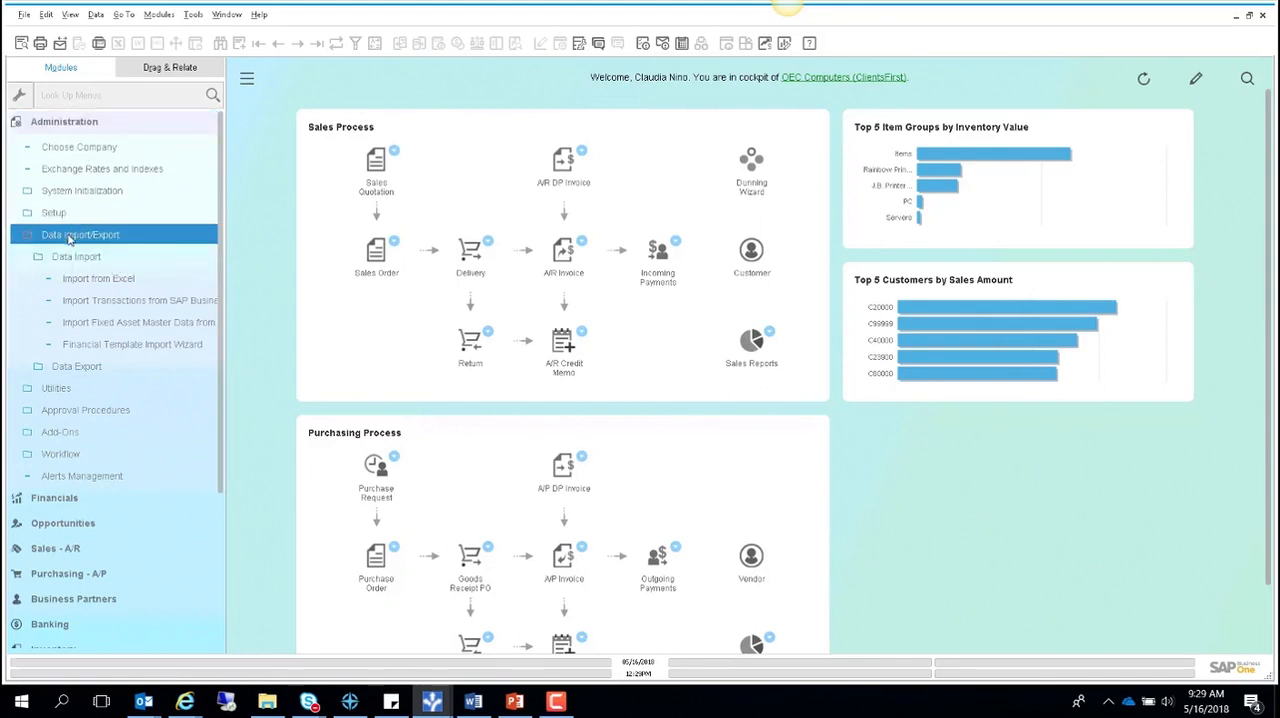
click(117, 325)
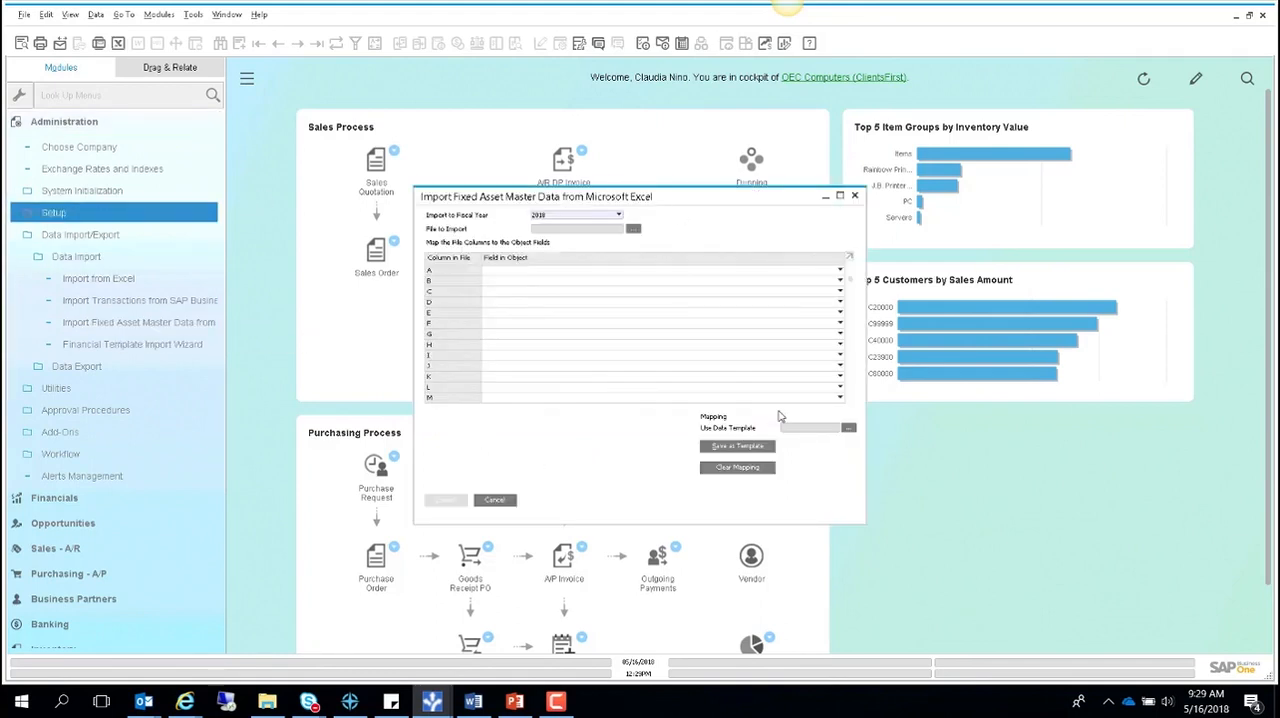
click(494, 499)
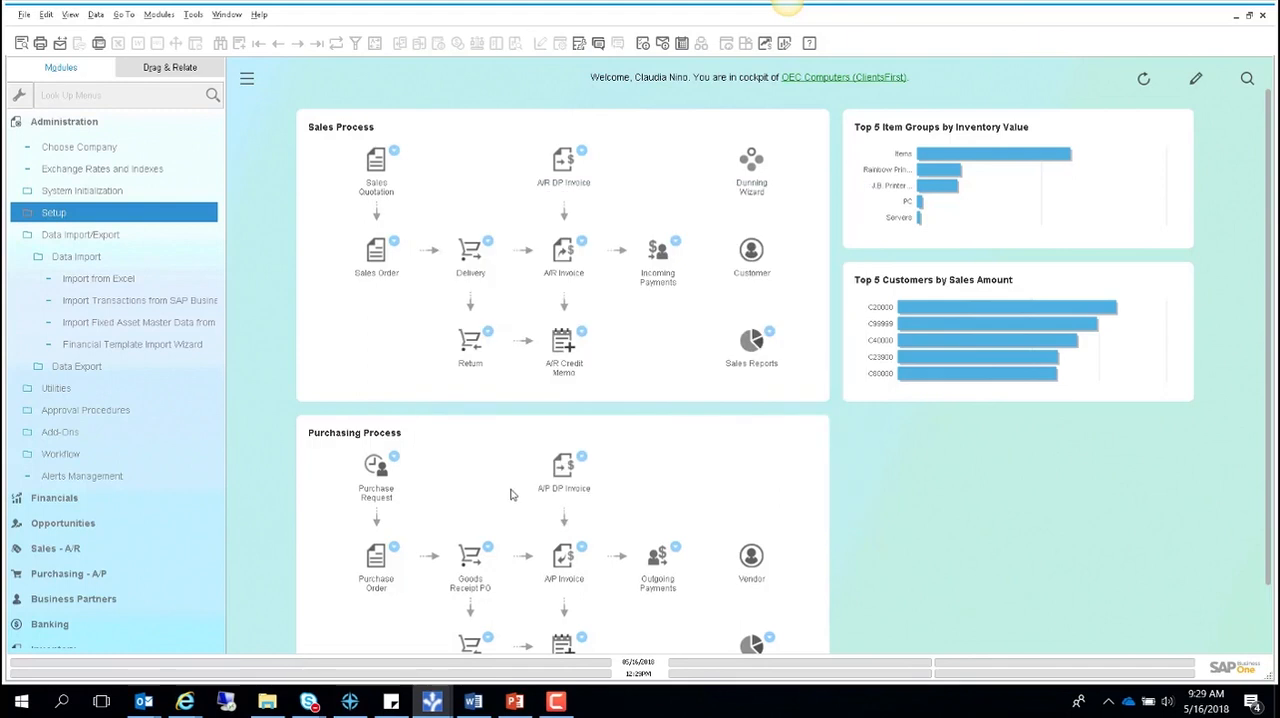
click(64, 121)
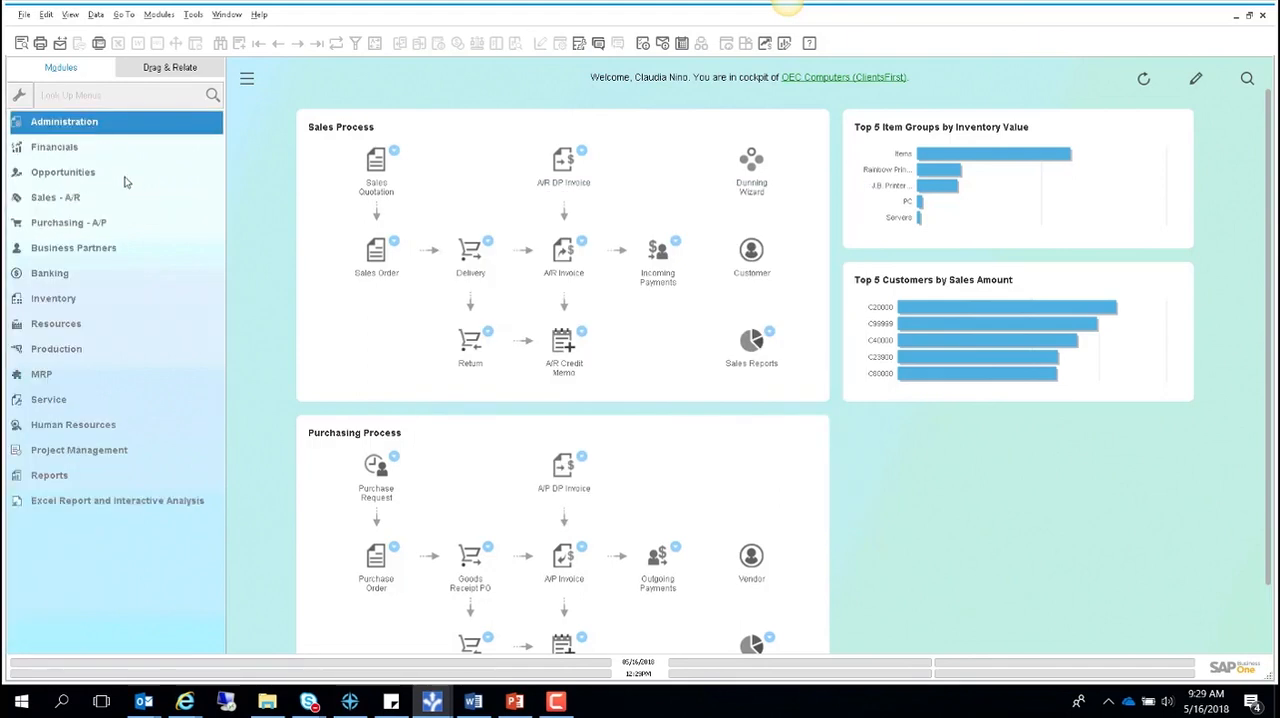